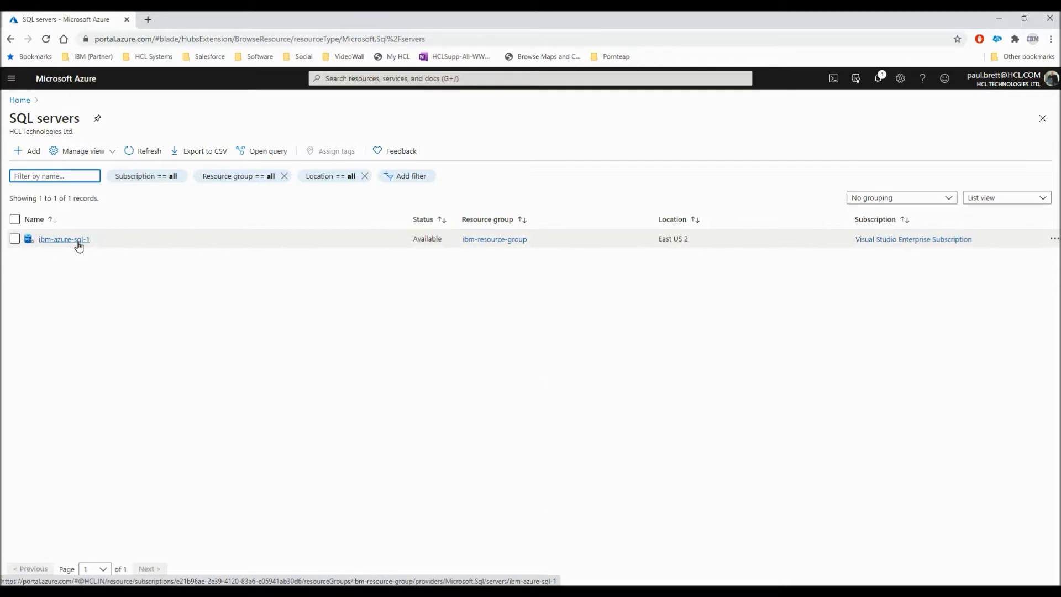
Step: Open the query editor for ibm-database-1 on the SQL server ibm-azure-sql-1
click(79, 246)
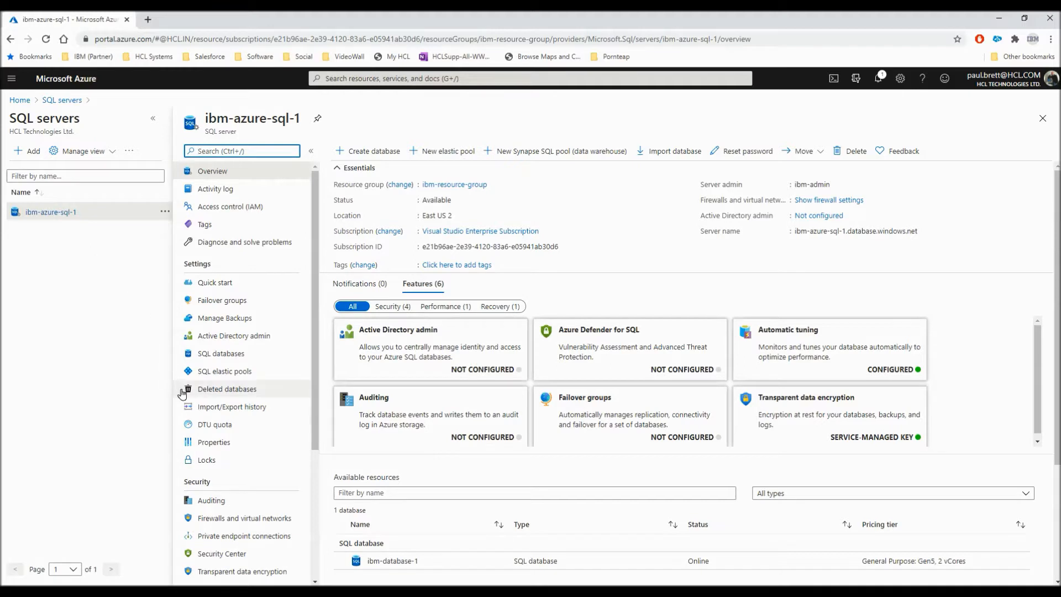
click(226, 356)
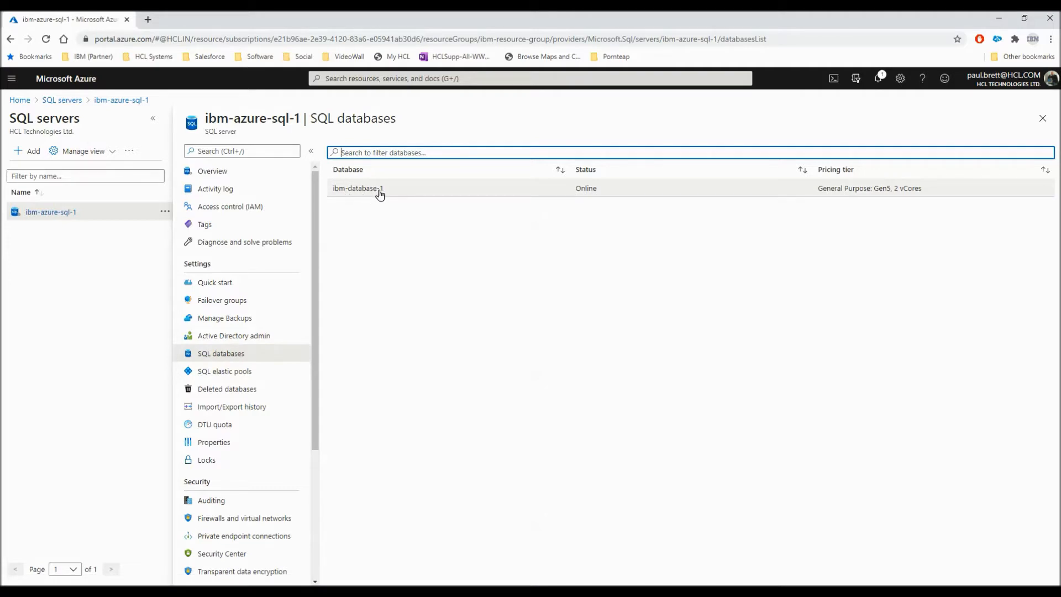
click(374, 191)
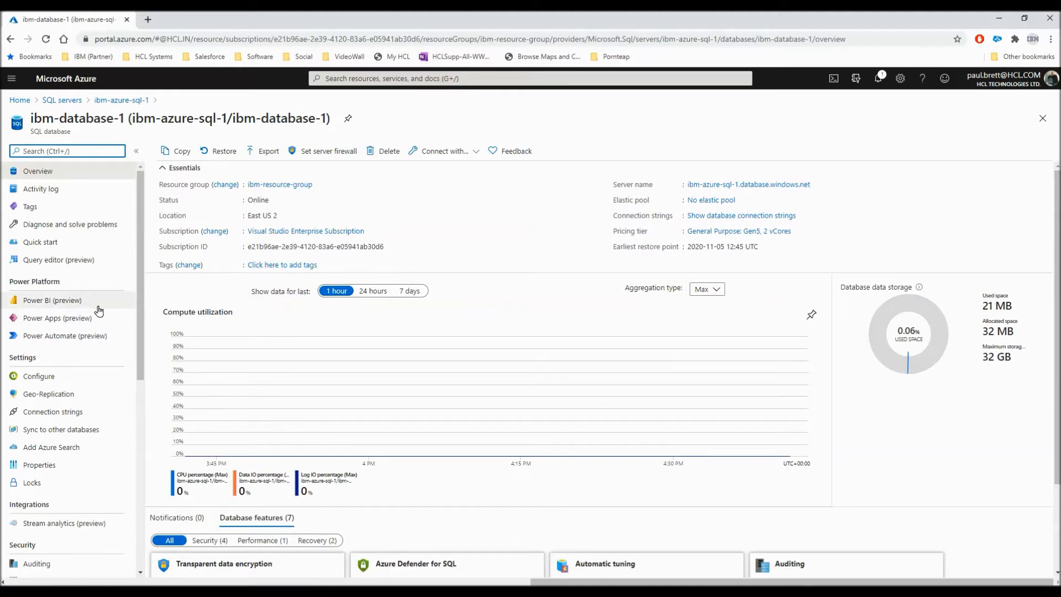
click(73, 264)
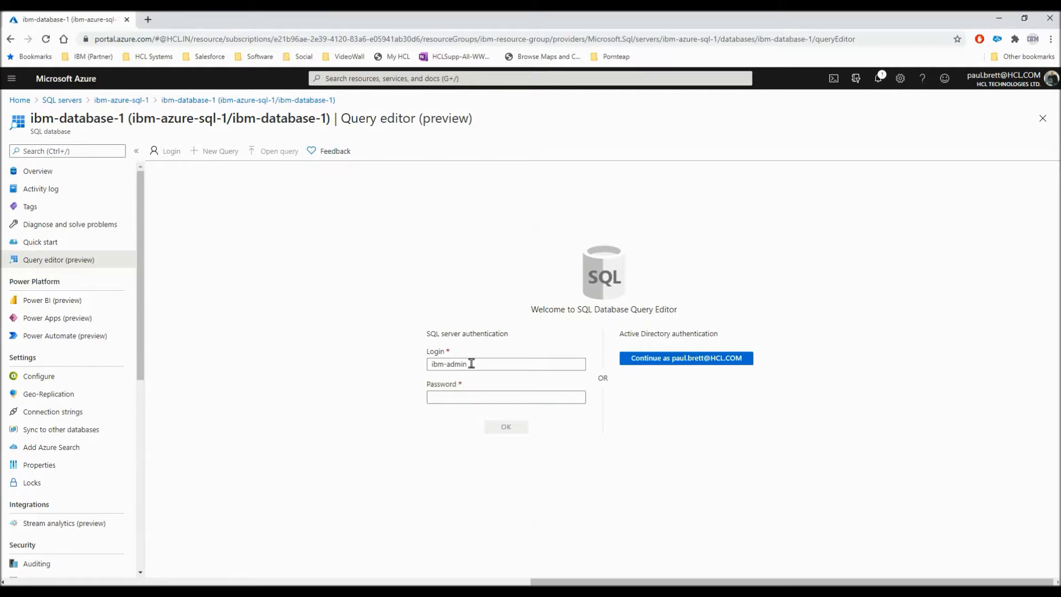
Step: Log in to the query editor with the SQL server account password and select the dbo.Test1 table
click(467, 396)
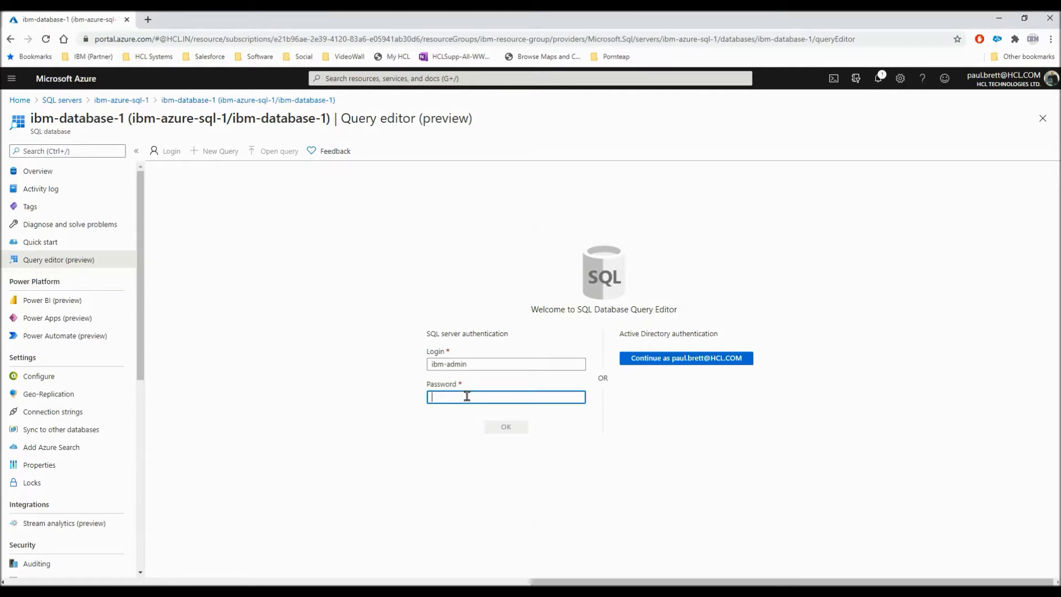
text(**********)
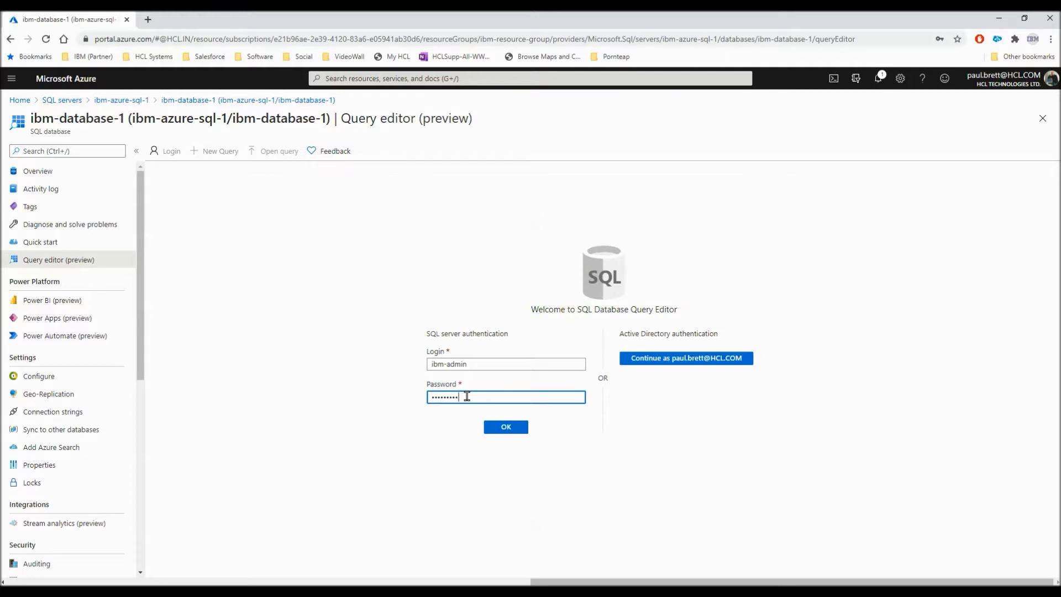
key(Return)
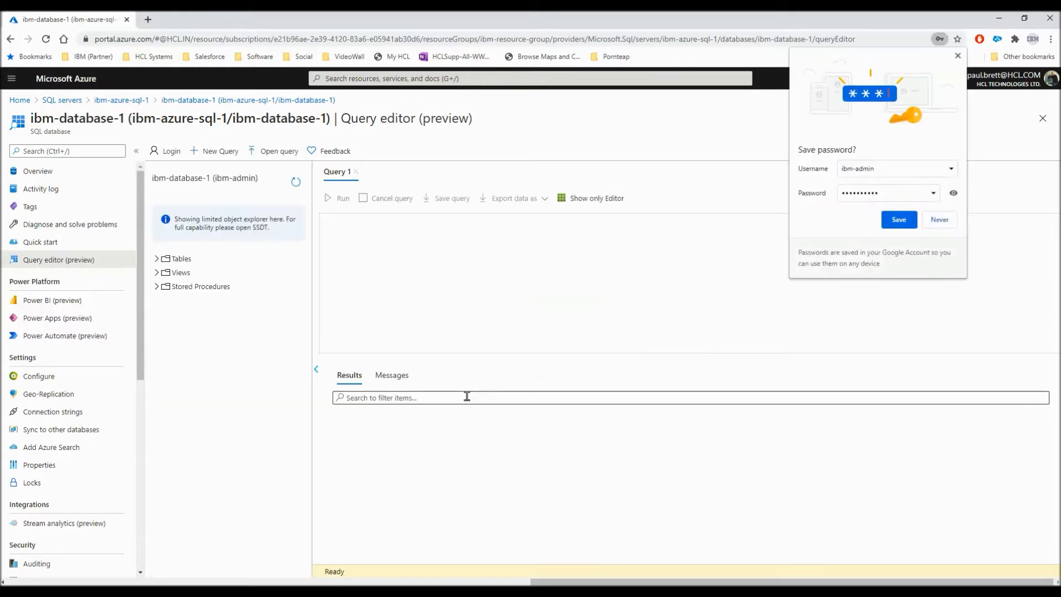
click(958, 56)
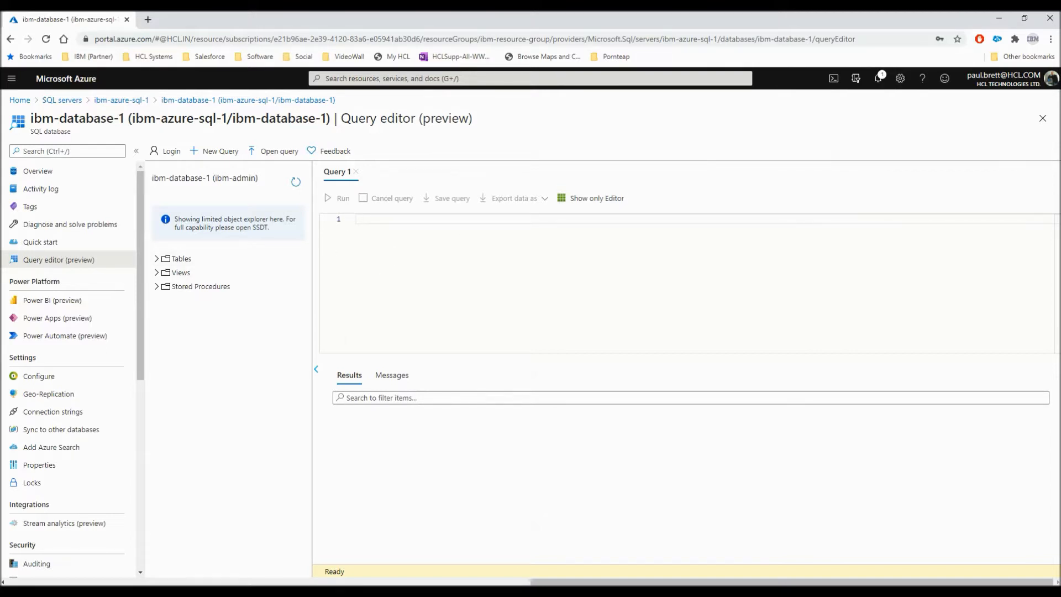
click(156, 259)
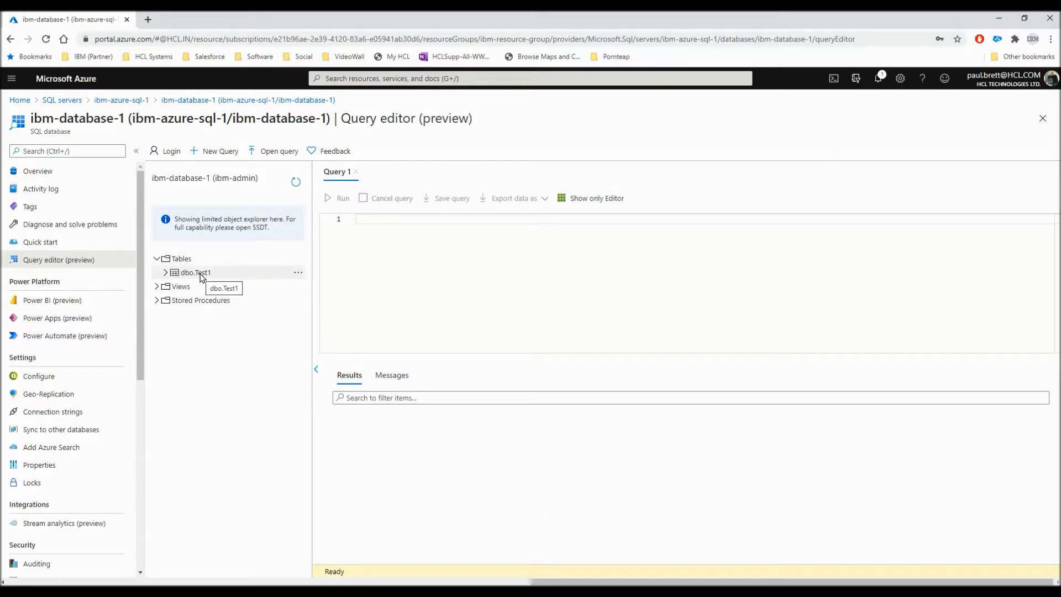
click(202, 277)
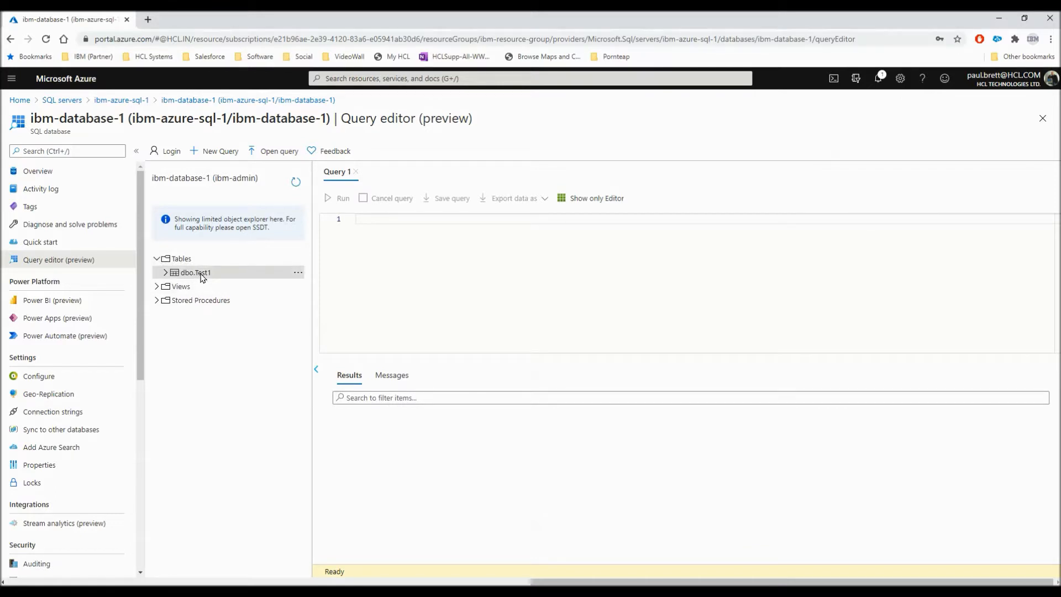
Step: Load the saved SQL script file into the query editor and close the empty Query 1
click(267, 156)
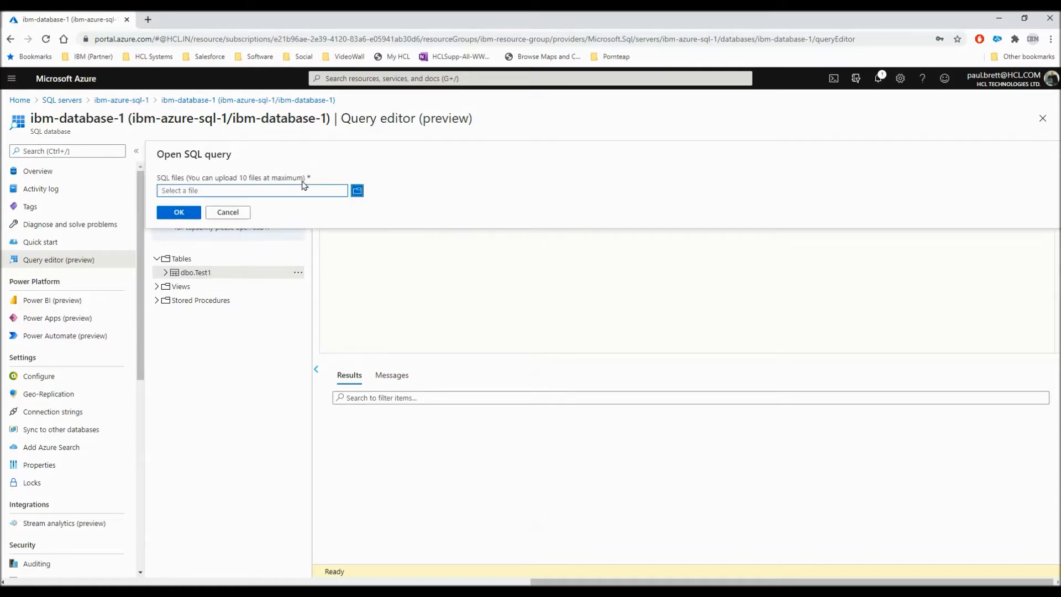
click(356, 191)
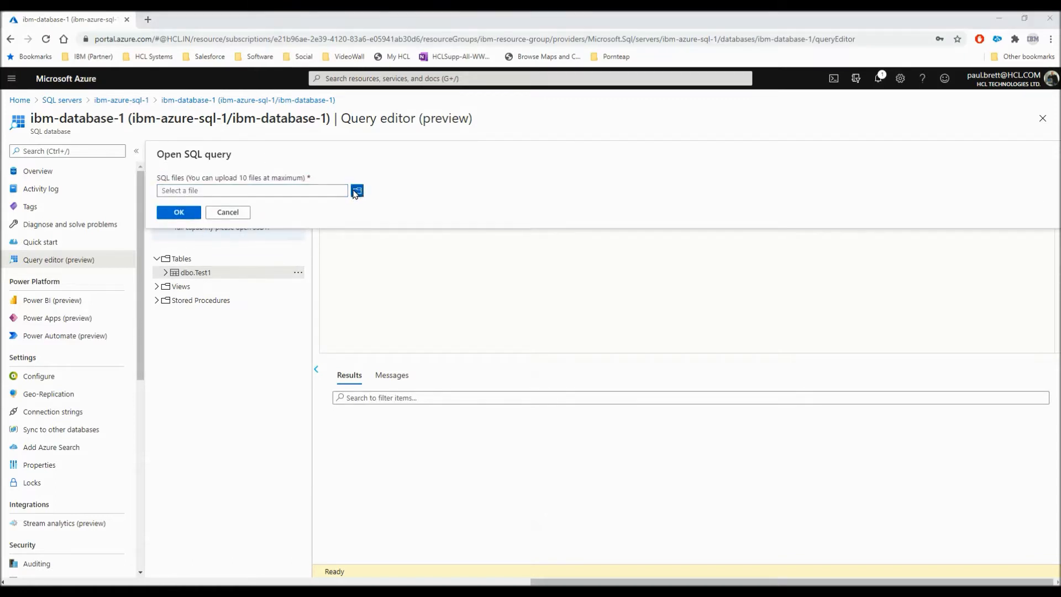
double_click(126, 125)
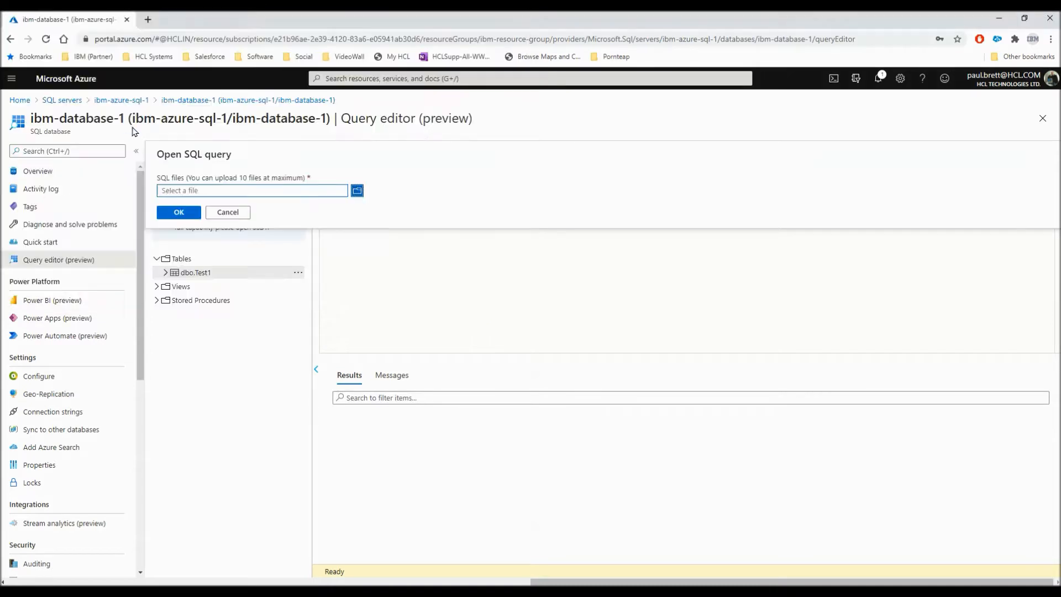
click(176, 212)
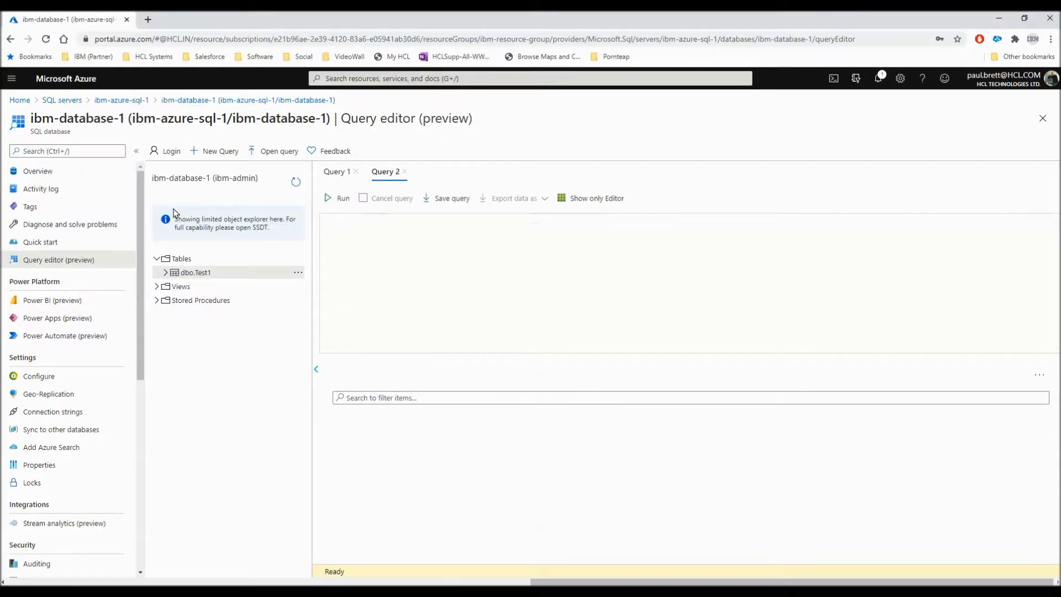
click(356, 171)
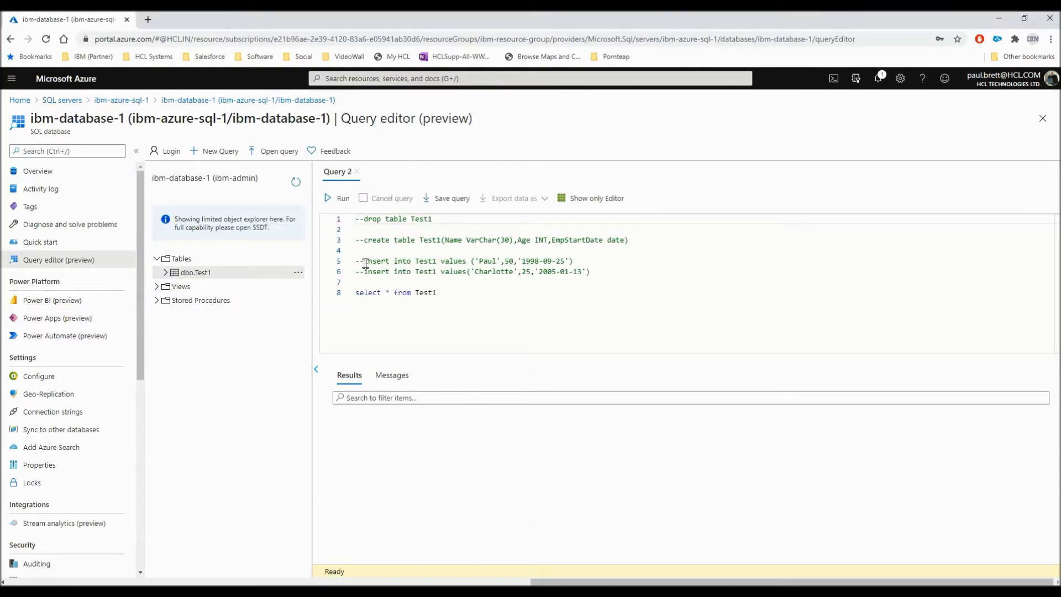
Step: Highlight the create table Test1 statement in the script and run the query selecting all rows from Test1
drag(366, 241, 475, 241)
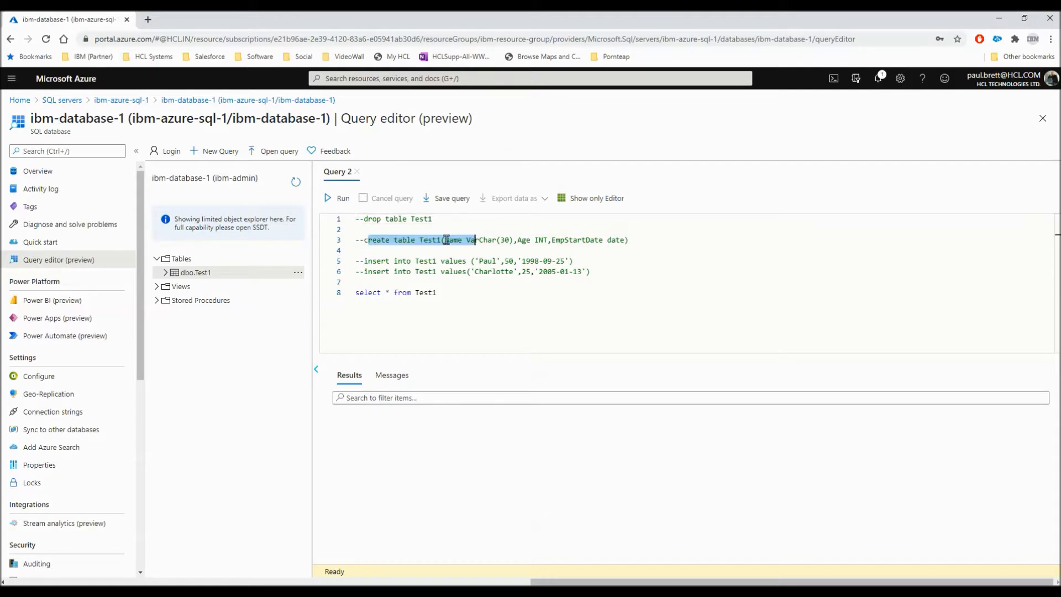
drag(362, 241, 658, 249)
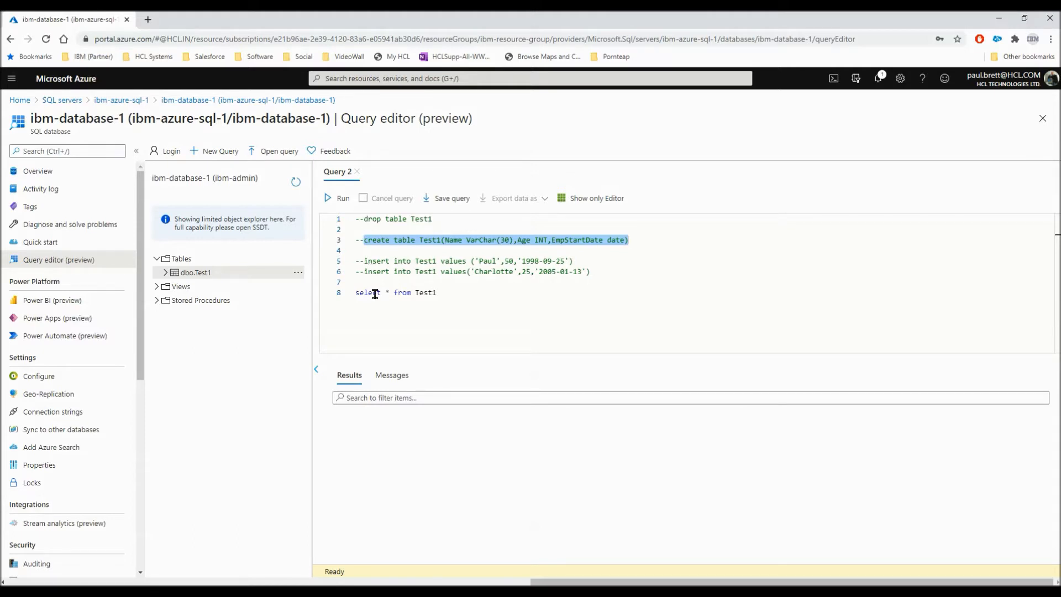
click(418, 293)
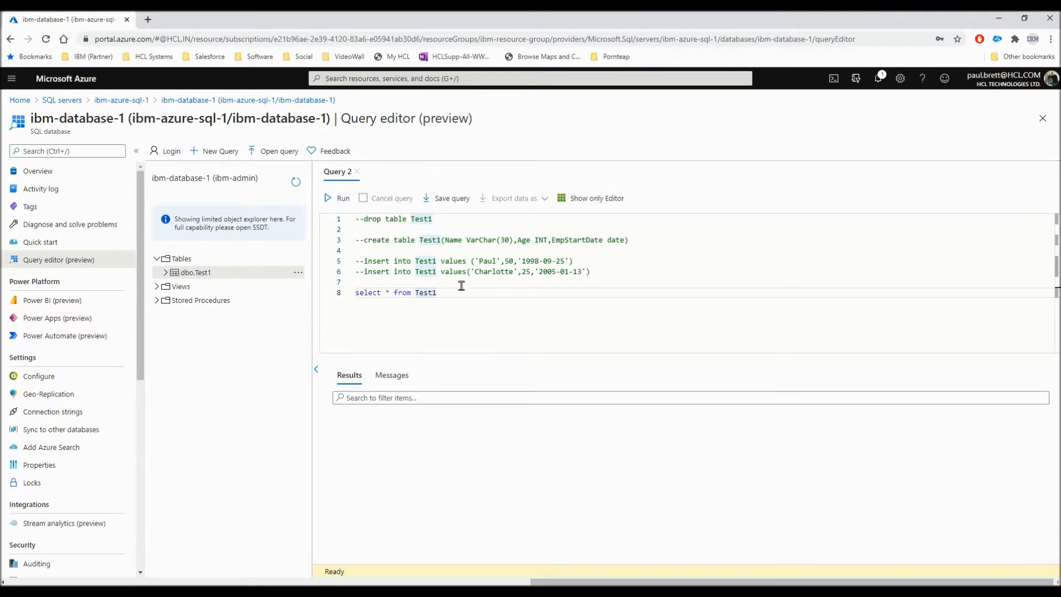
click(338, 200)
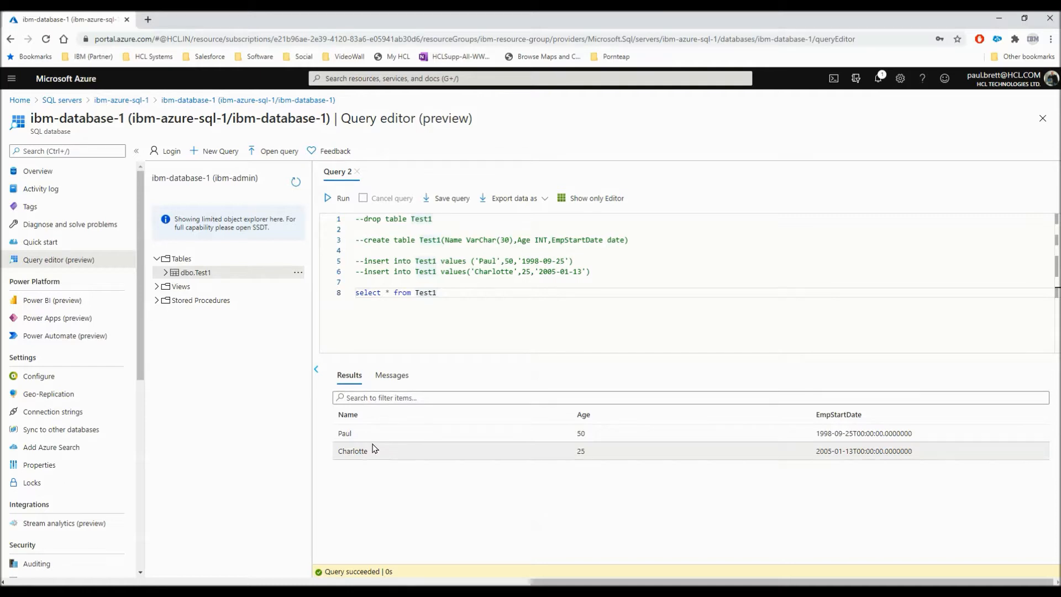
Step: Return to the overview of ibm-database-1 and view its connection strings
click(39, 171)
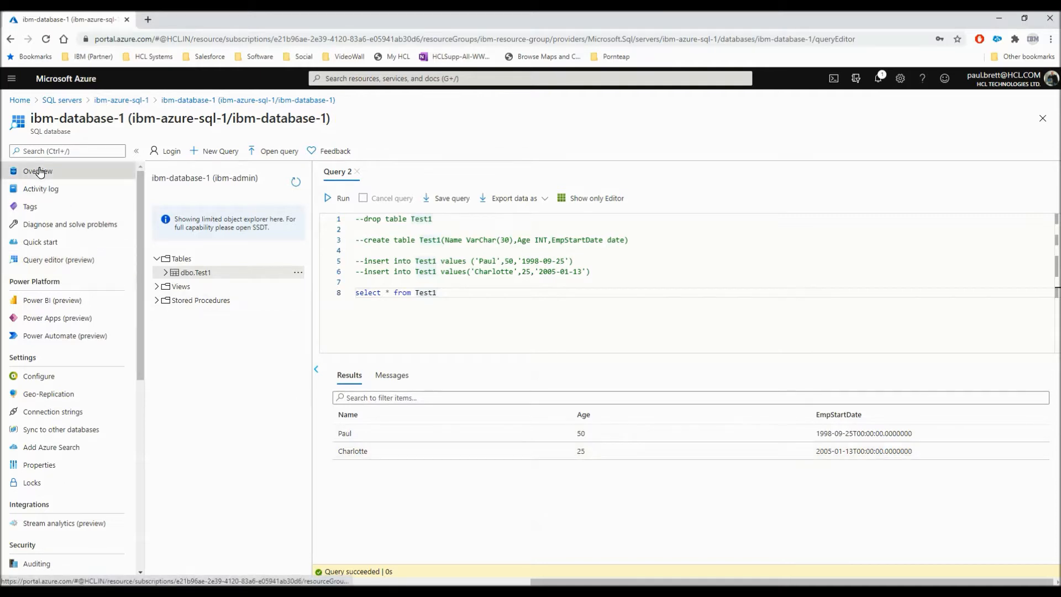
click(577, 101)
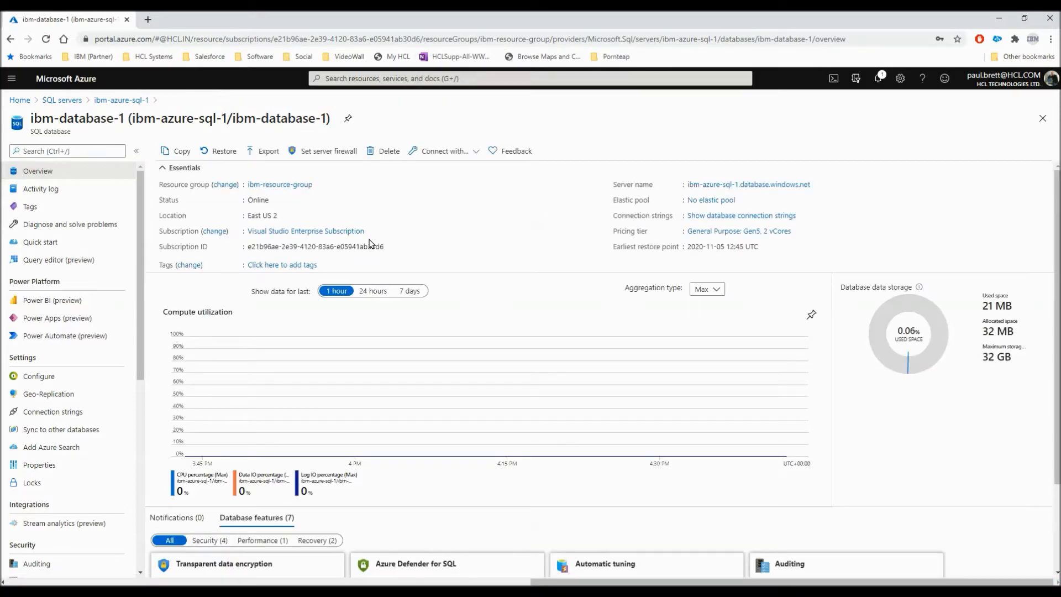
click(68, 415)
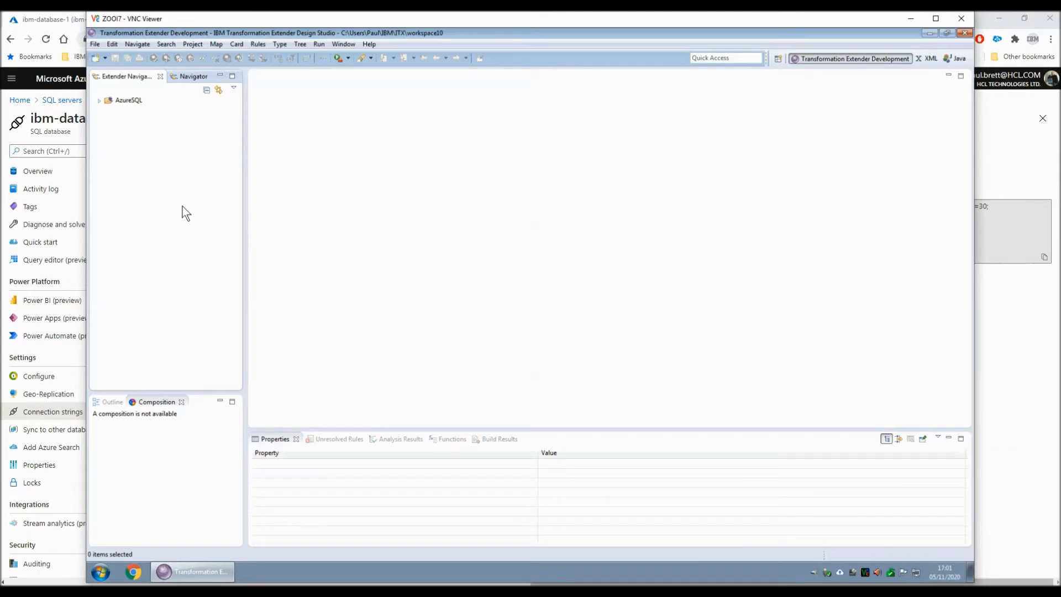
Step: Switch to IBM Transformation Extender Design Studio, expand the AzureSQL project's type trees and map files, and open Example.mms
double_click(107, 103)
click(109, 233)
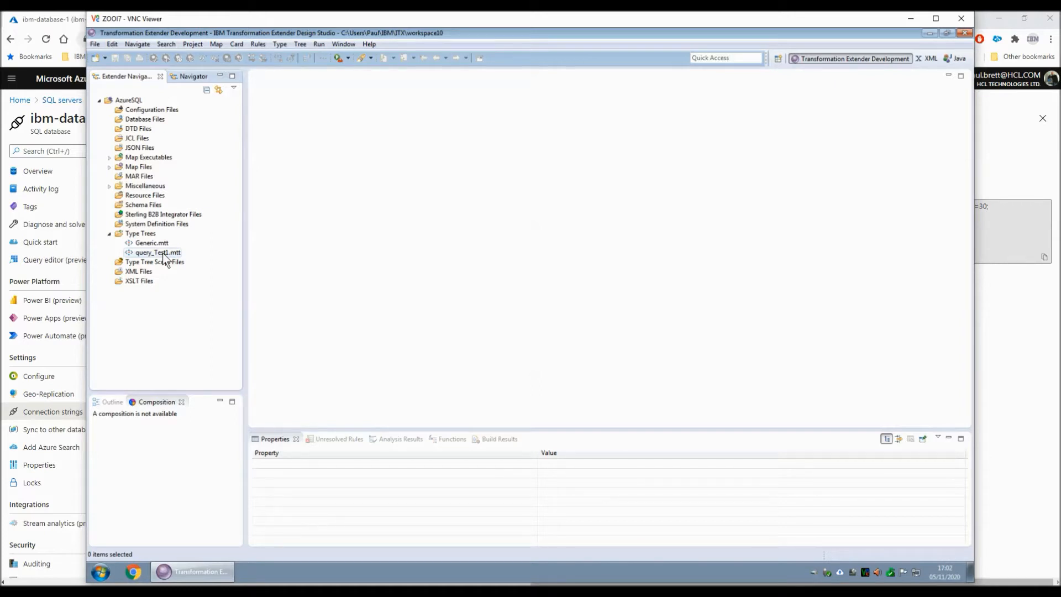
click(110, 166)
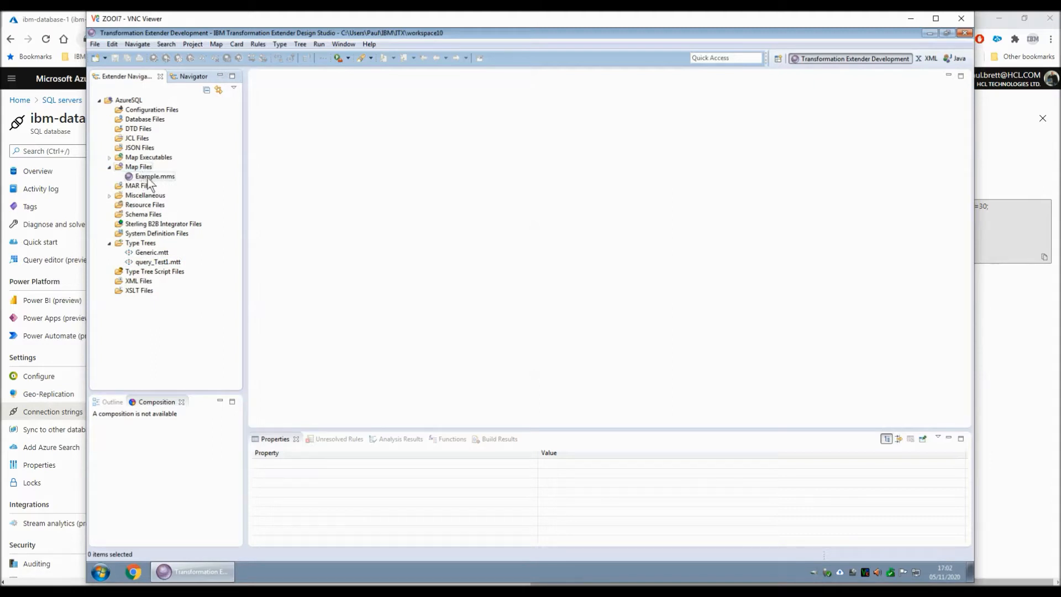
click(147, 177)
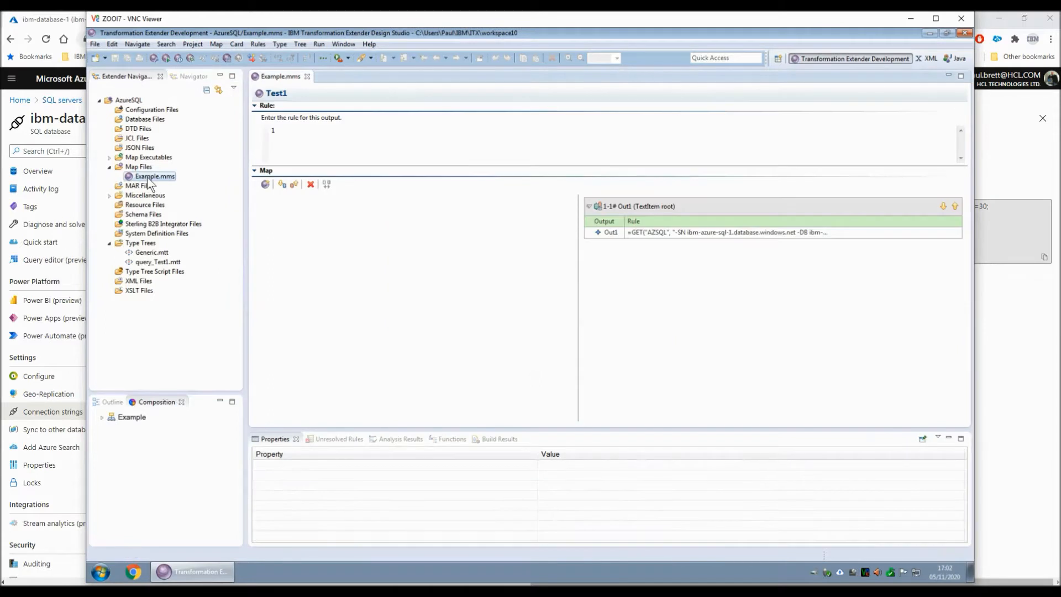
Step: Display the Out1 output rule of the Test1 map in the Example composition and run the map
click(100, 417)
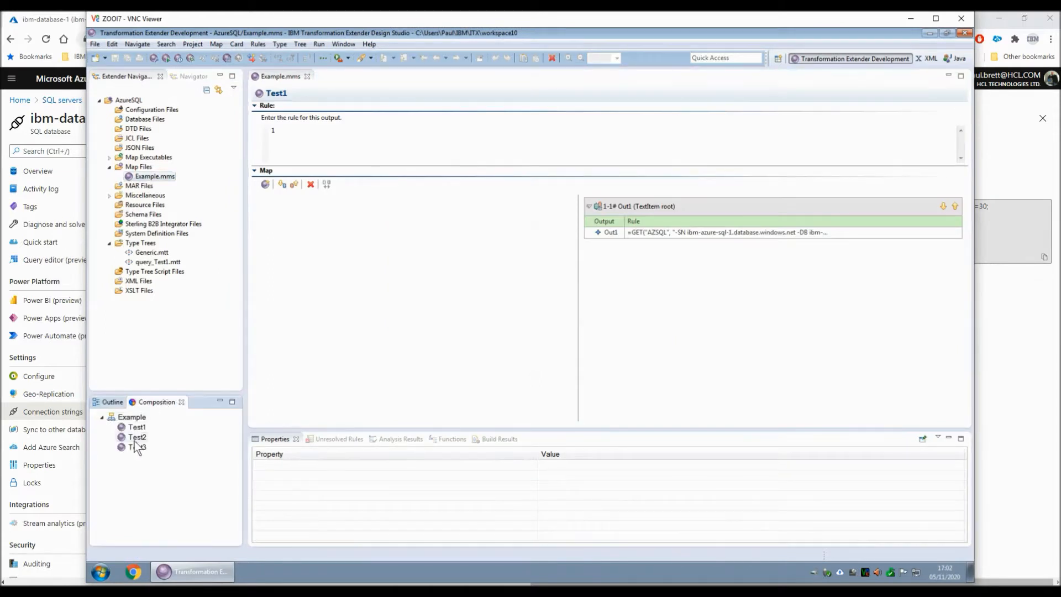
click(139, 428)
click(646, 234)
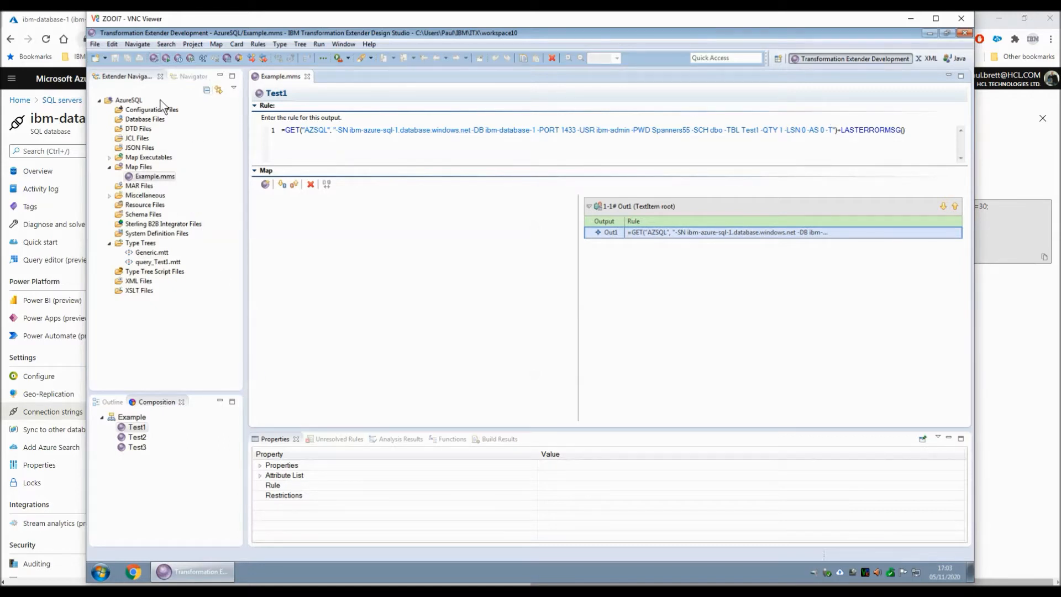
click(166, 58)
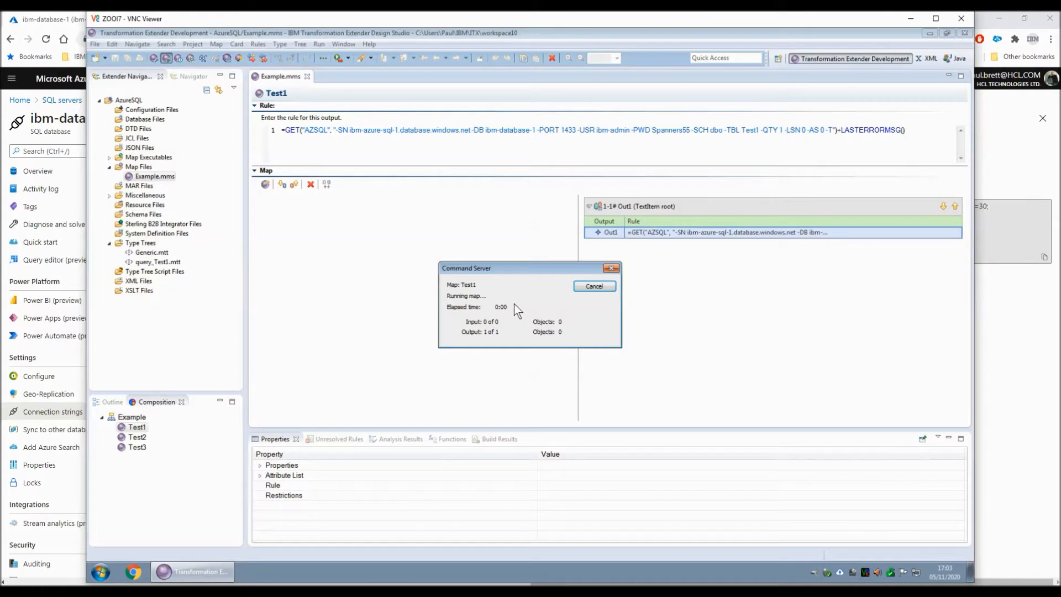
click(593, 285)
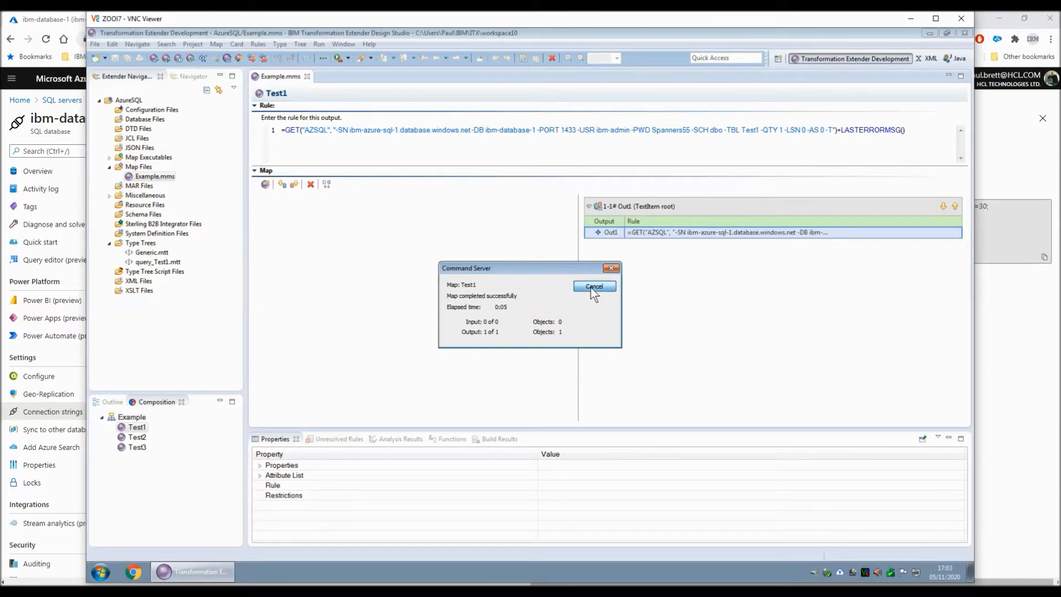
Step: Open Output.txt from the project's Miscellaneous folder and place it side by side with the map editor
click(109, 195)
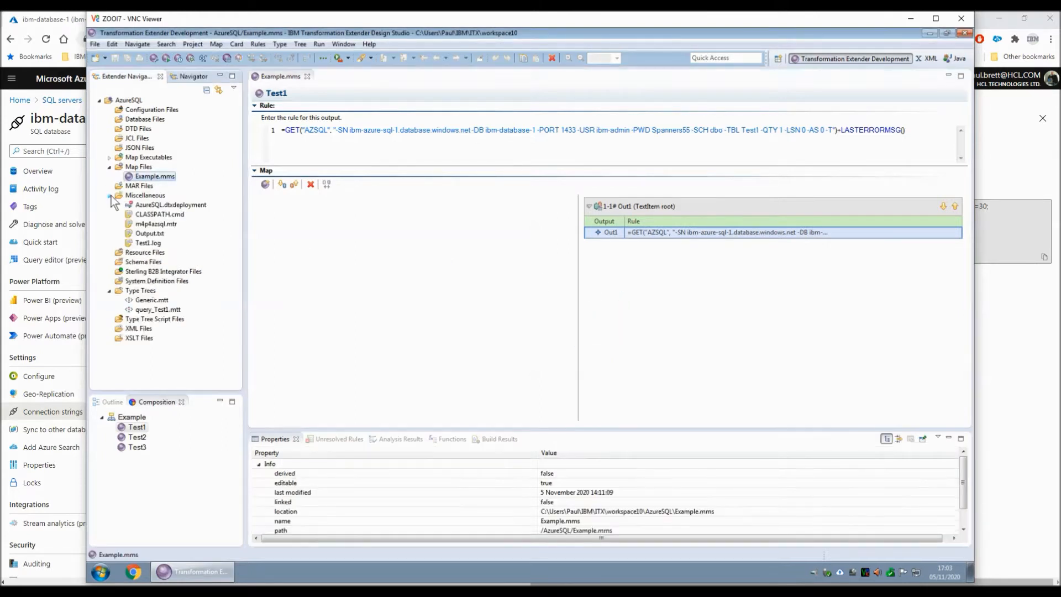
double_click(154, 234)
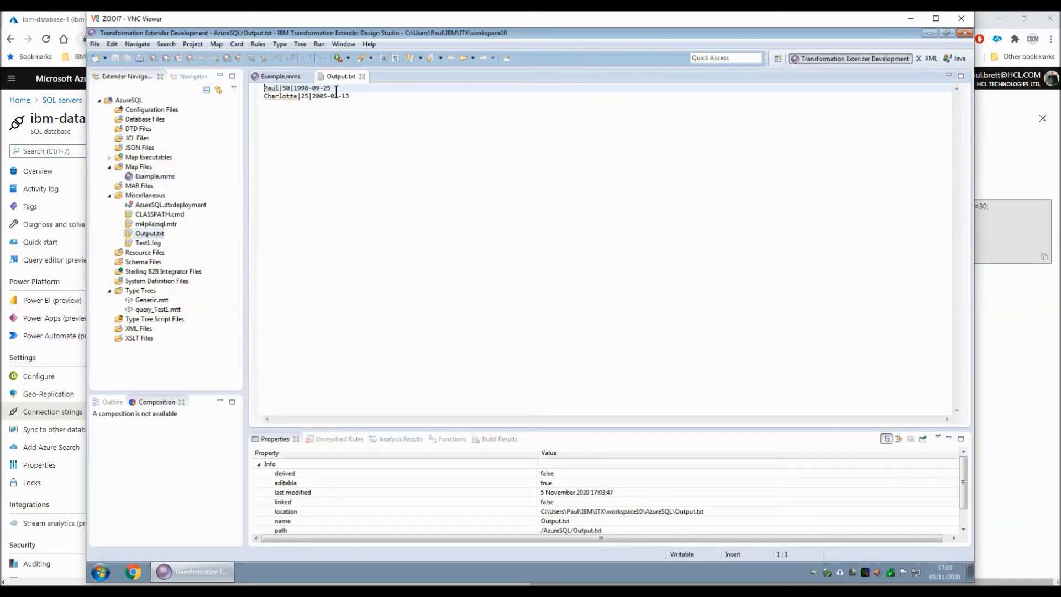
drag(343, 77, 845, 281)
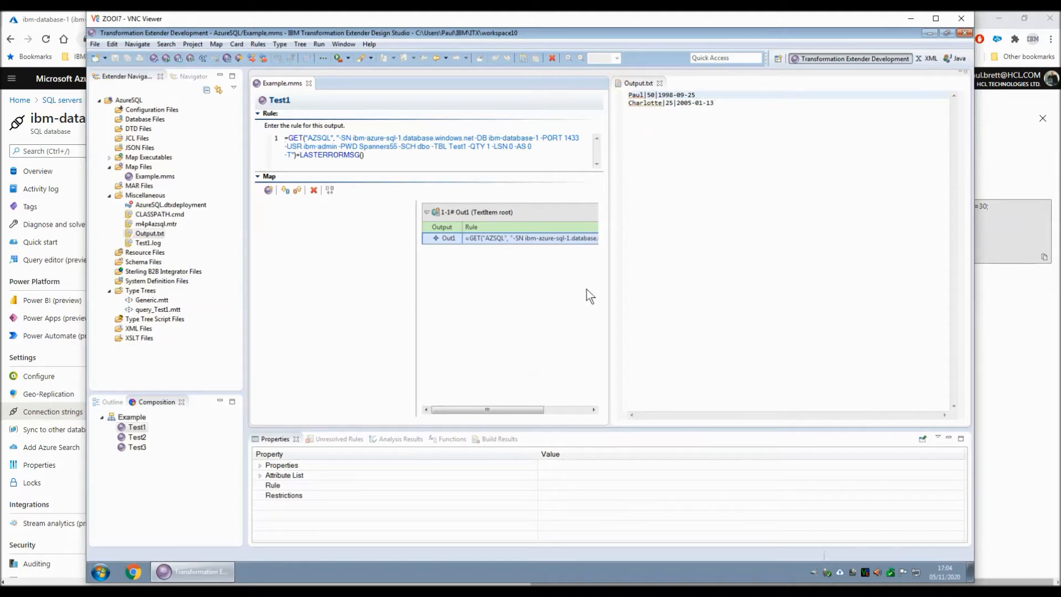
Step: Open the Test2 map and review the Azure SQL source settings of its In1 input card
click(138, 438)
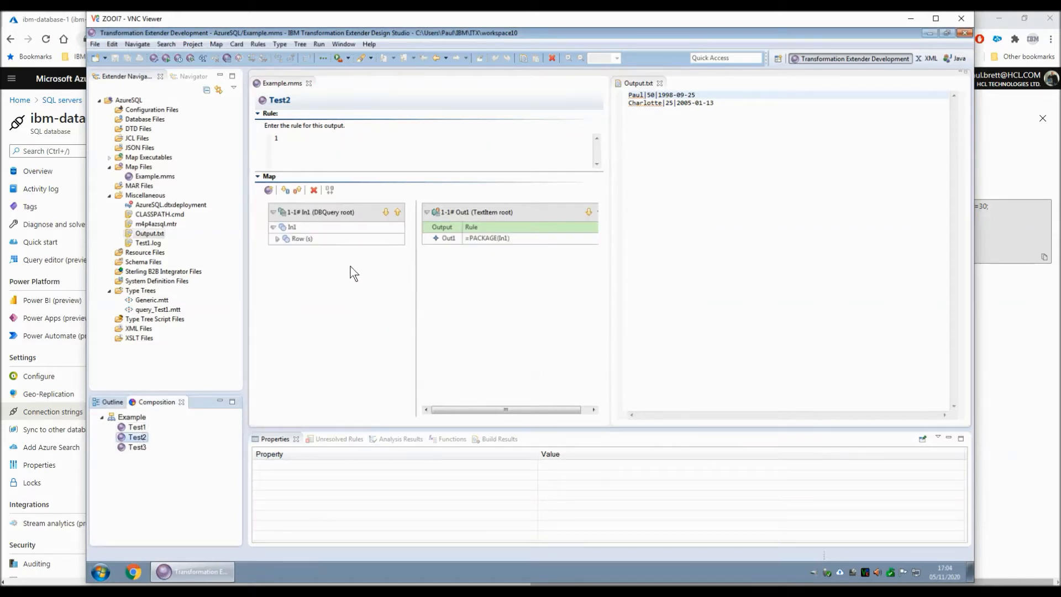
double_click(324, 214)
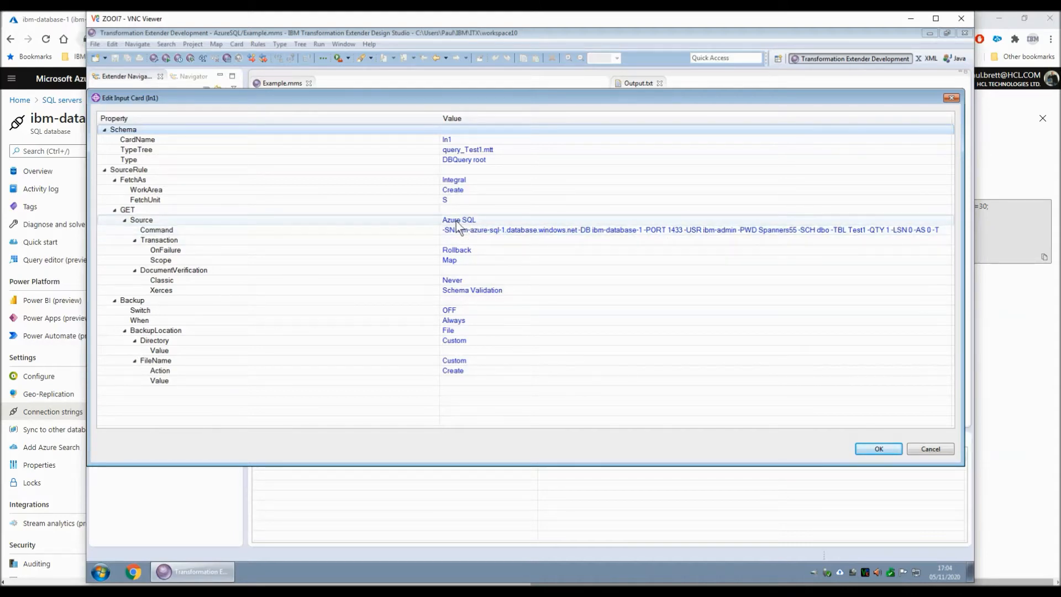
click(874, 448)
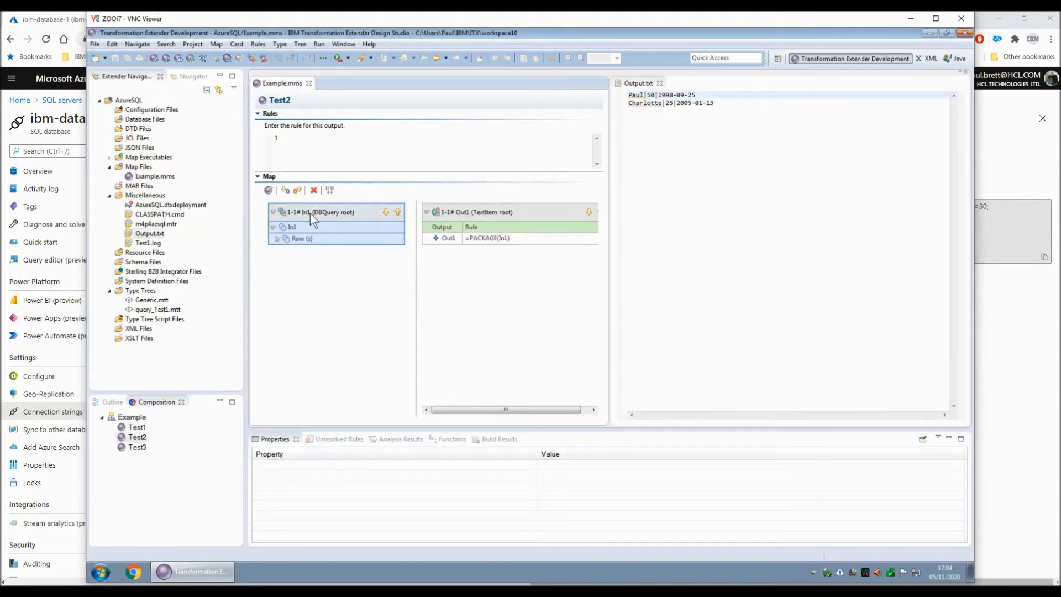
Step: Examine the Test2 map's input row fields, the Out1 rule, and the Out1 output card's target settings
click(277, 238)
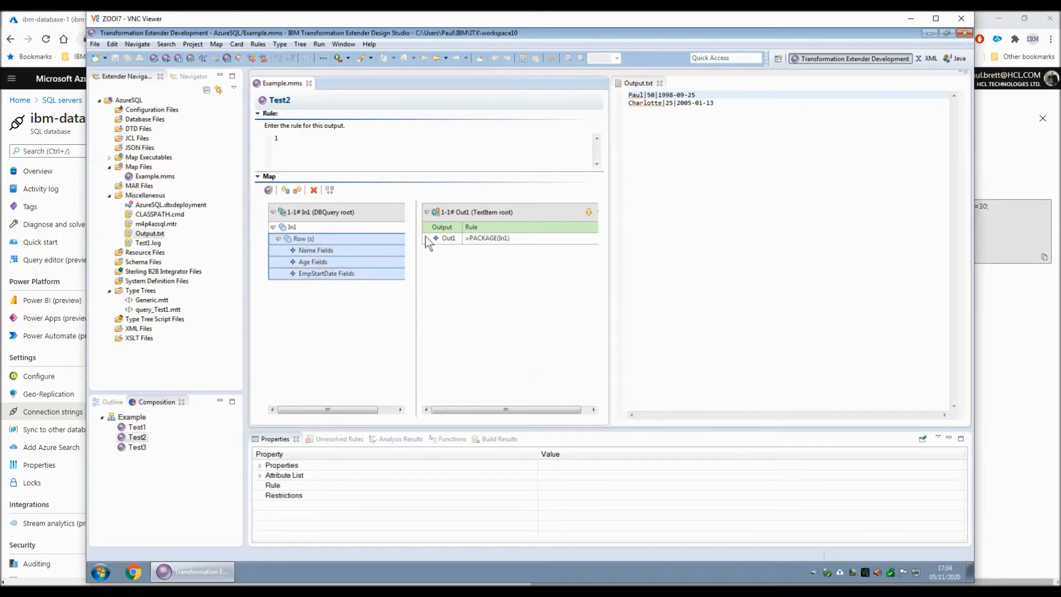
click(486, 239)
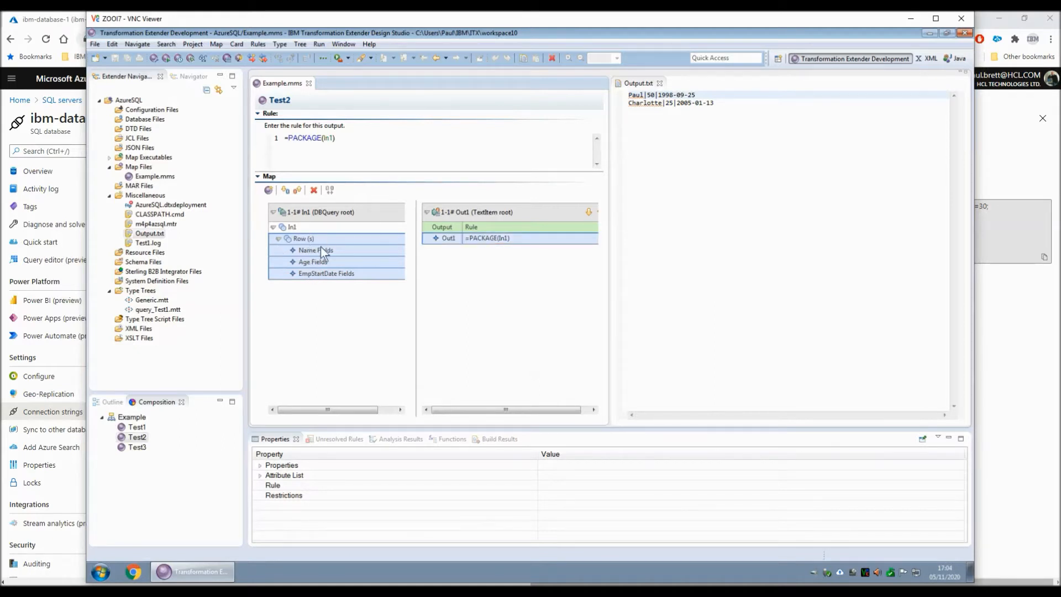
double_click(486, 213)
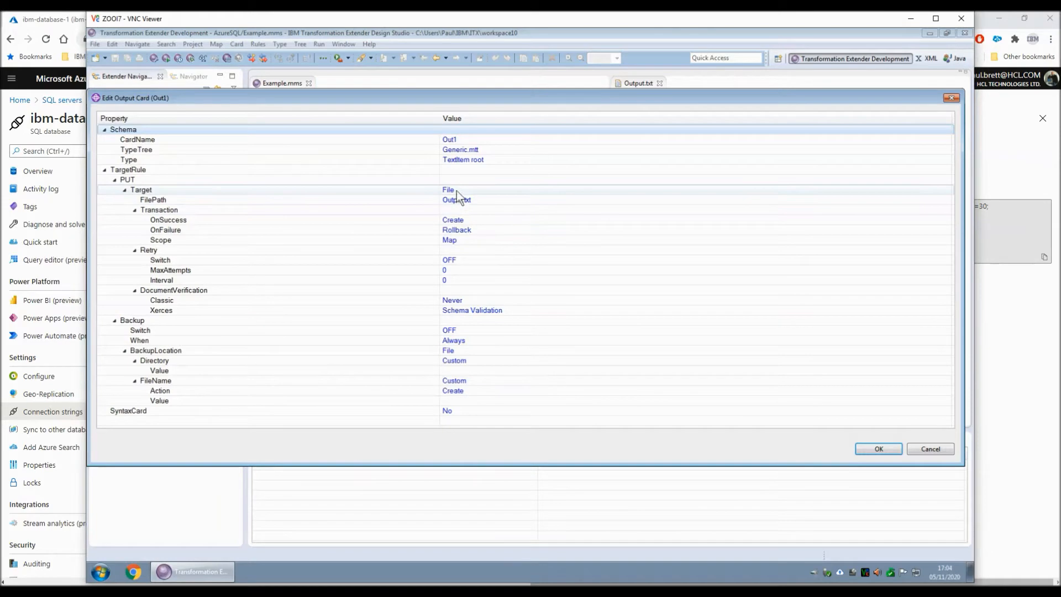
click(930, 448)
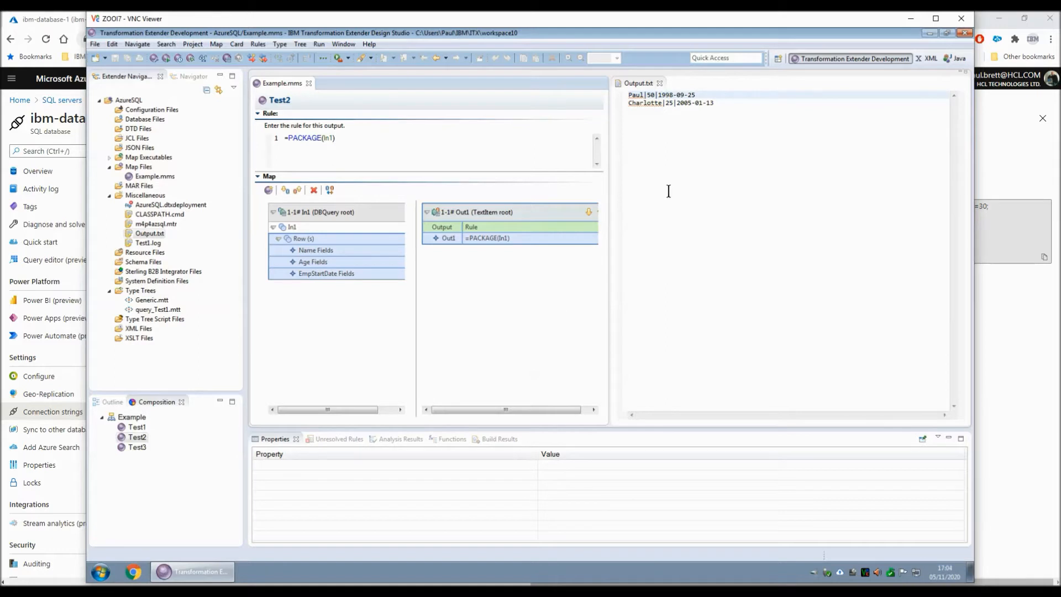
Step: Replace the entire contents of Output.txt with "stuff" and save the file
drag(635, 104, 616, 96)
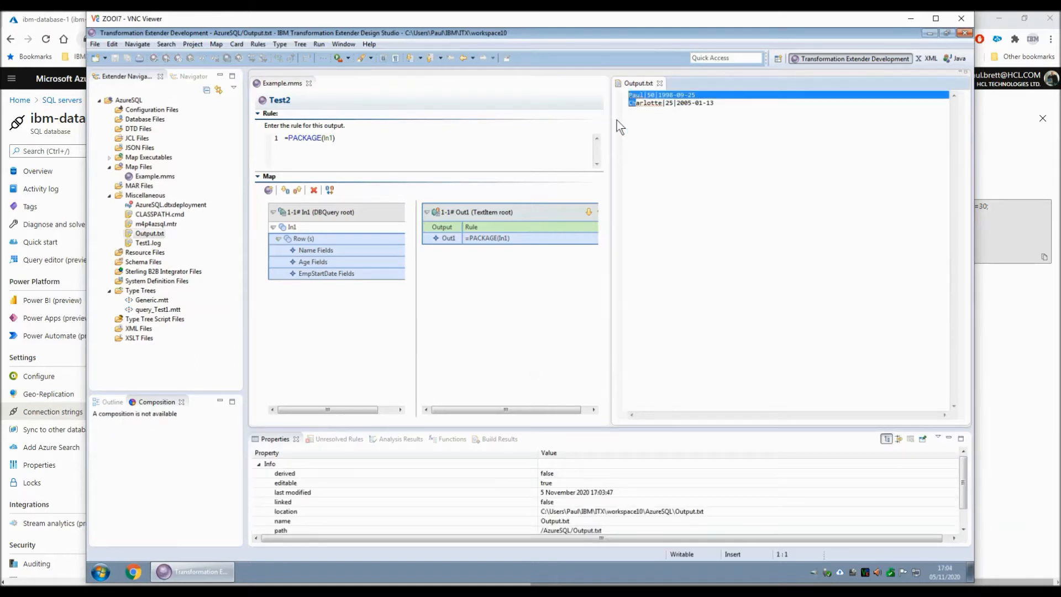
key(Delete)
key(ctrl+a)
key(Delete)
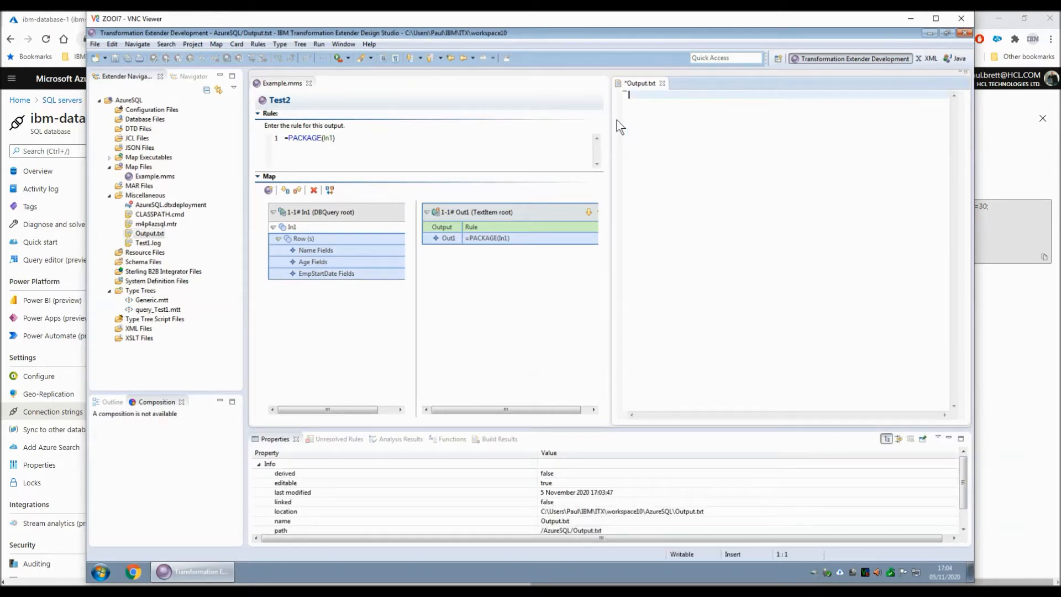
text(stuff)
key(ctrl+s)
Step: Run the Test2 map and highlight the rows written to Output.txt
click(512, 308)
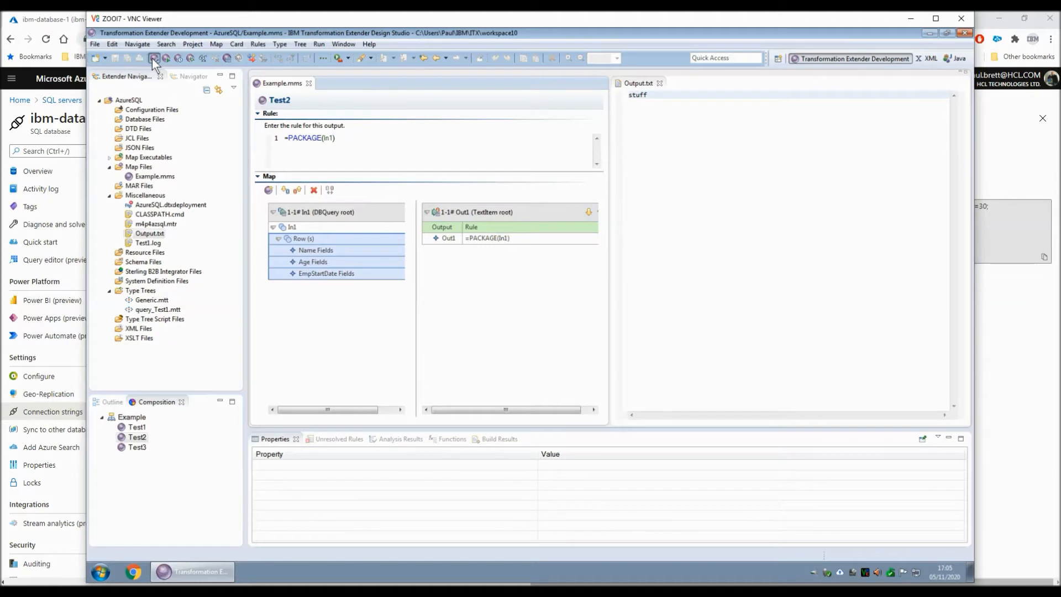
click(166, 58)
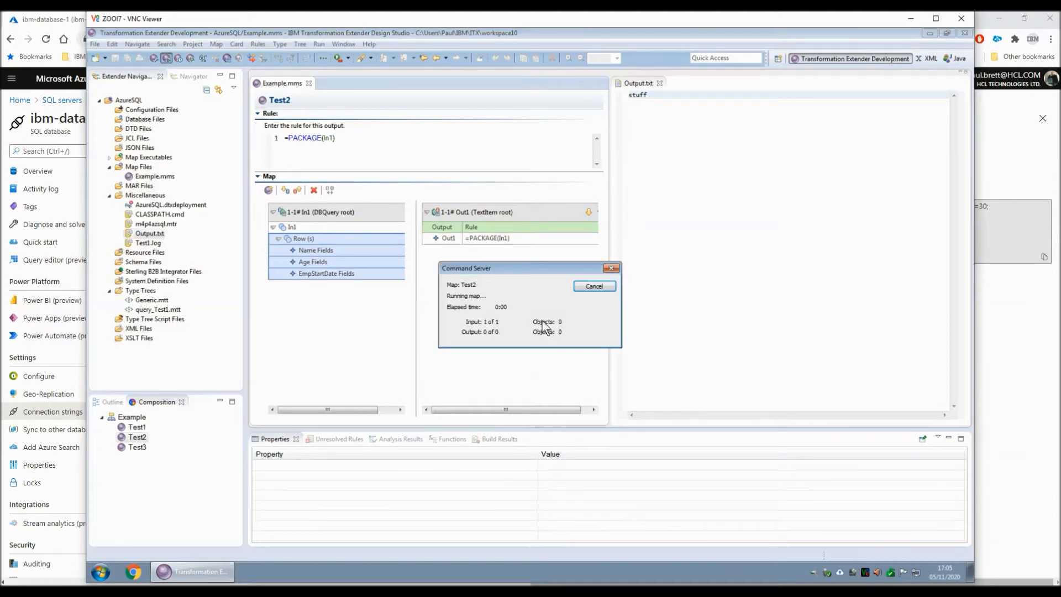
click(586, 287)
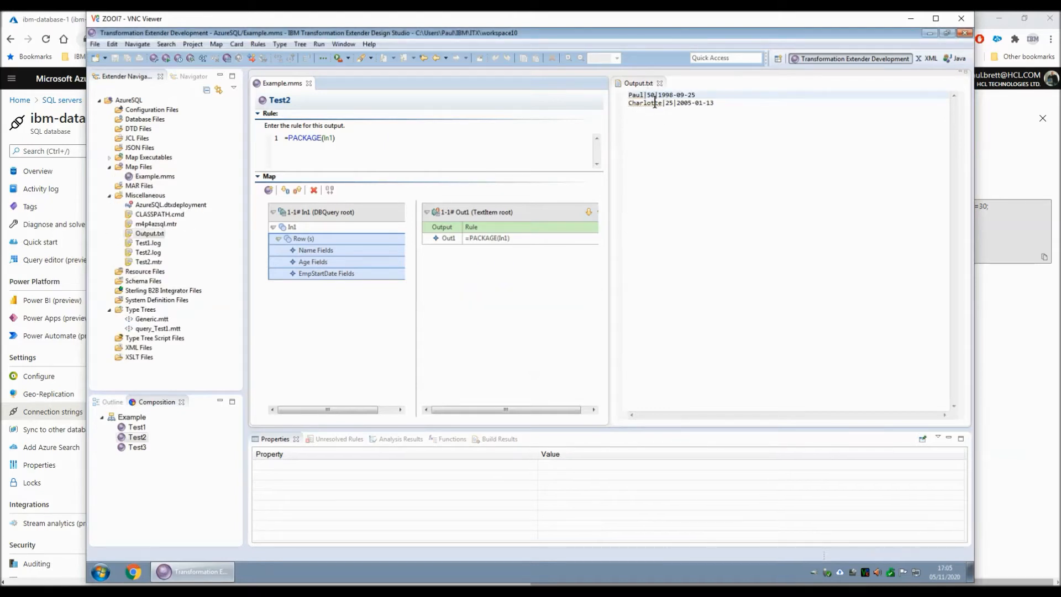
drag(722, 106, 610, 93)
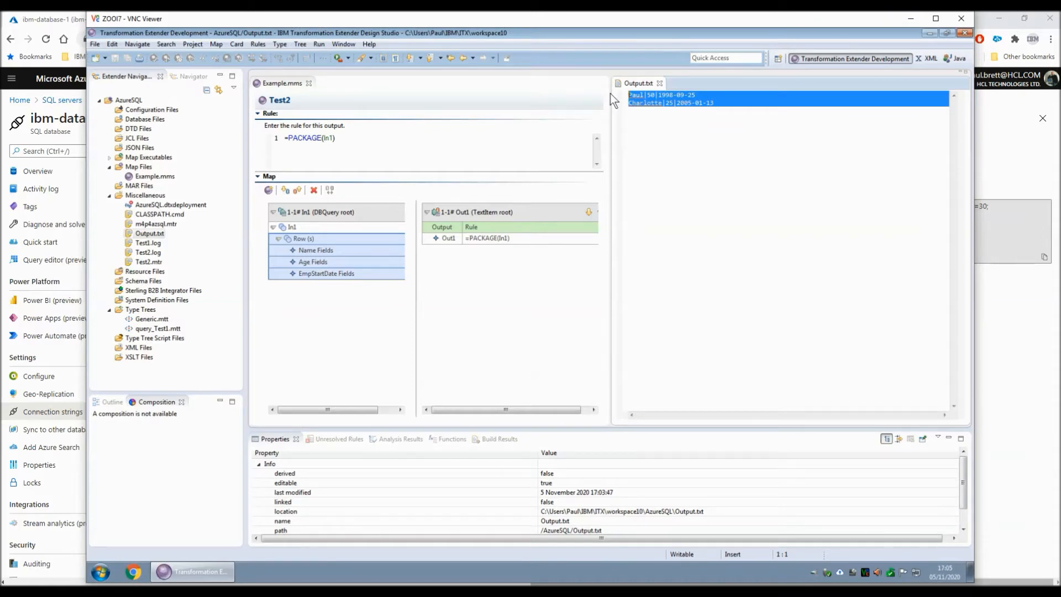
Step: Open the Test3 map, expand Row [1] to show its field rules, and review the In1 output card's Azure SQL target settings
click(299, 341)
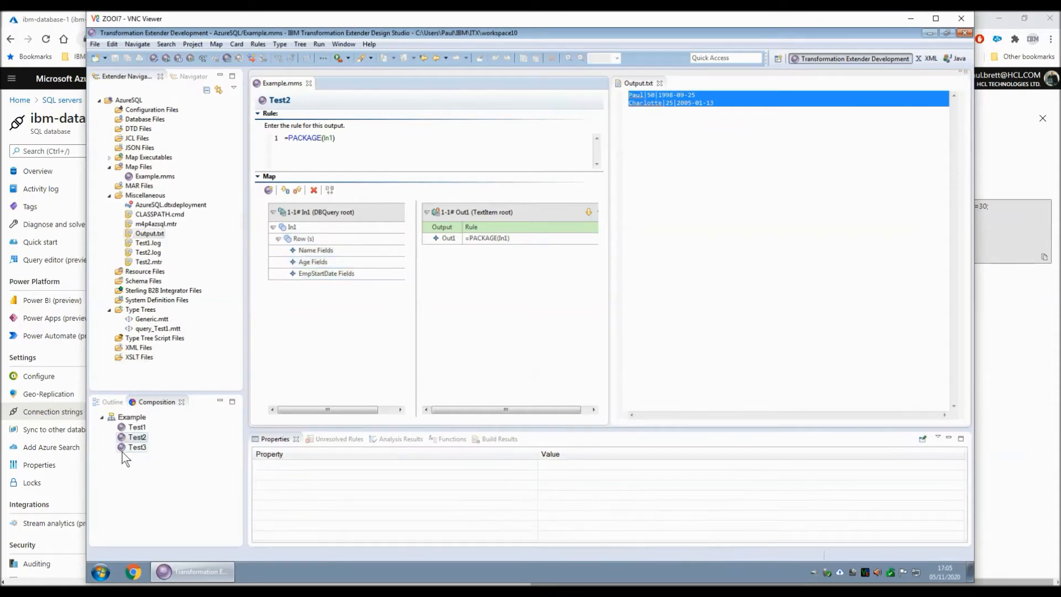
click(137, 448)
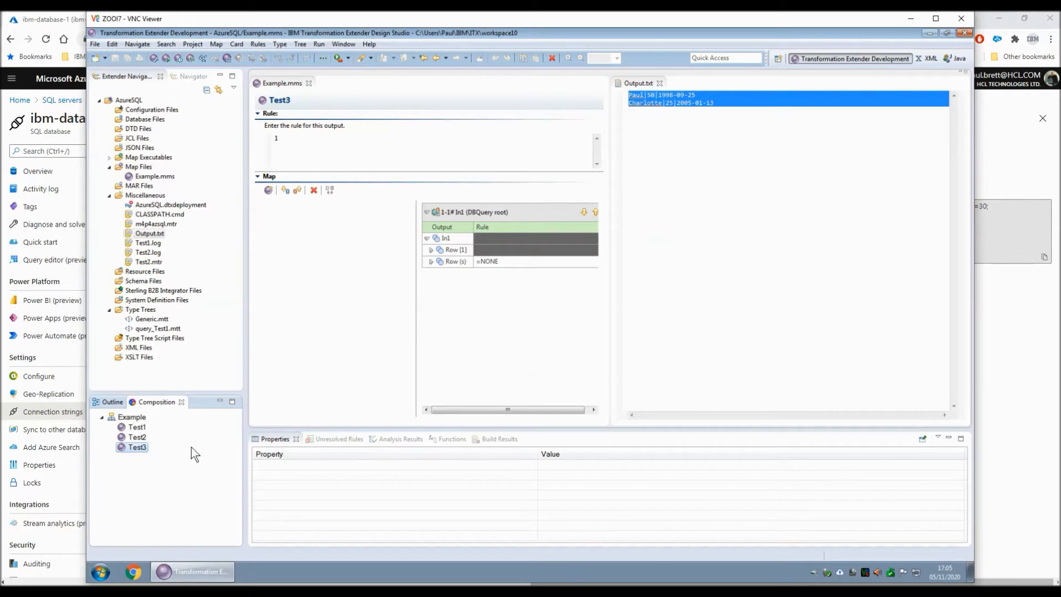
click(471, 215)
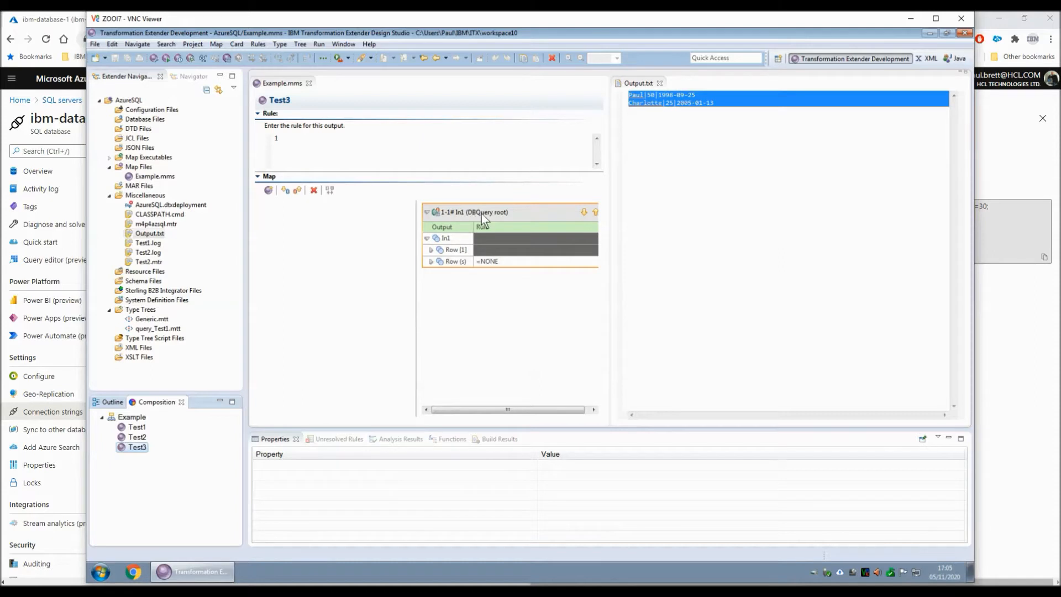
click(431, 251)
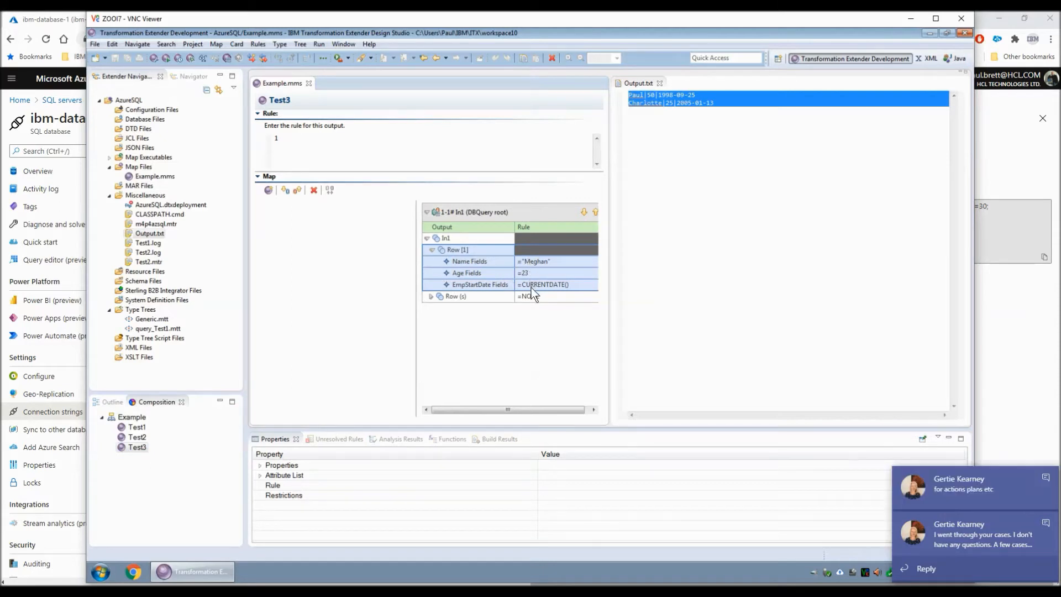
double_click(492, 213)
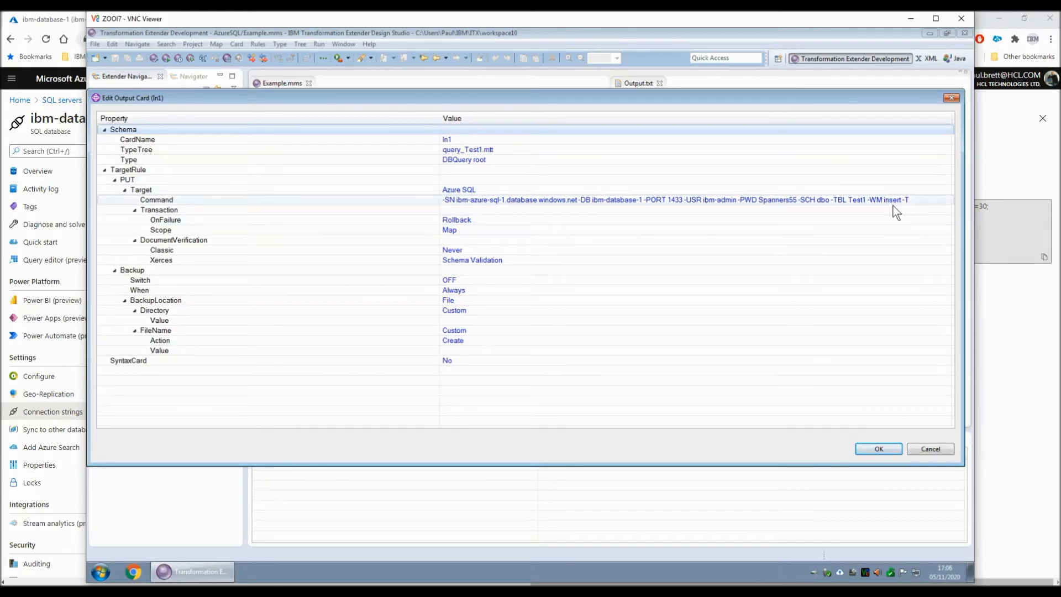
click(920, 452)
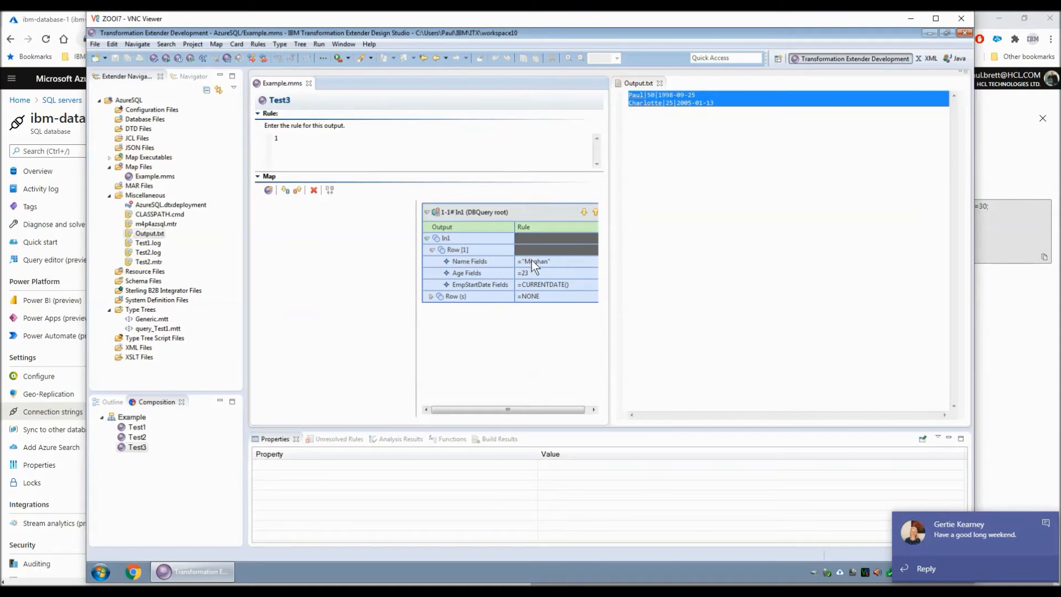
Step: Run the Test3 map to insert its row into the Azure SQL table and dismiss the Command Server dialog
click(537, 284)
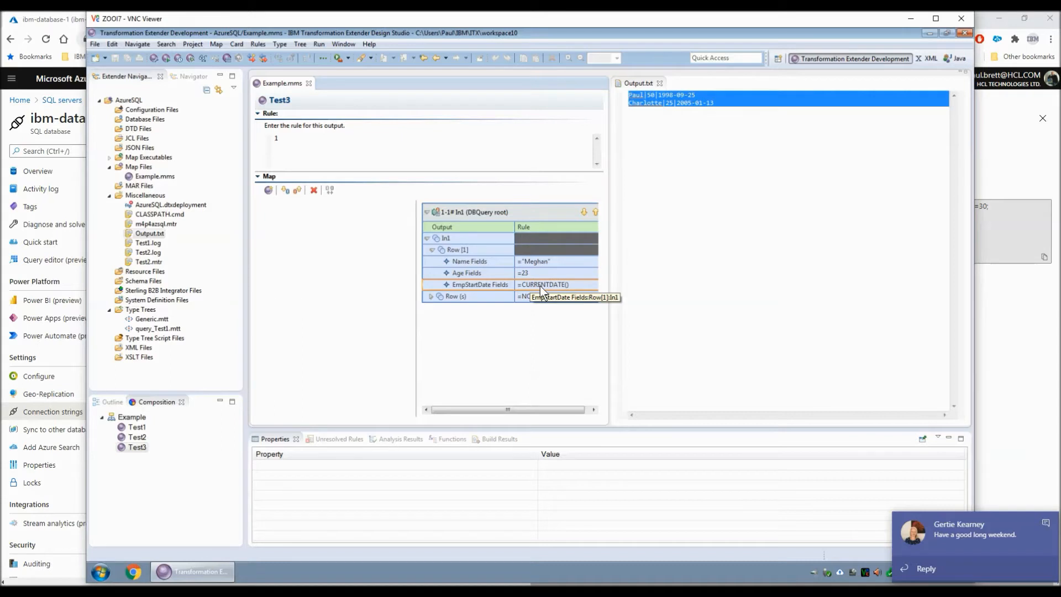
click(166, 59)
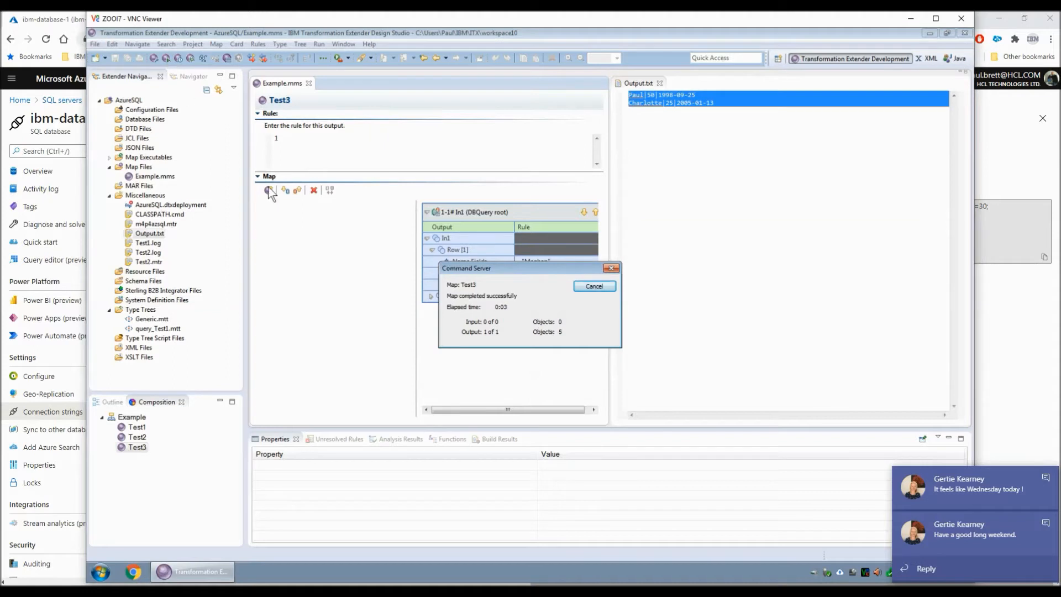
click(592, 287)
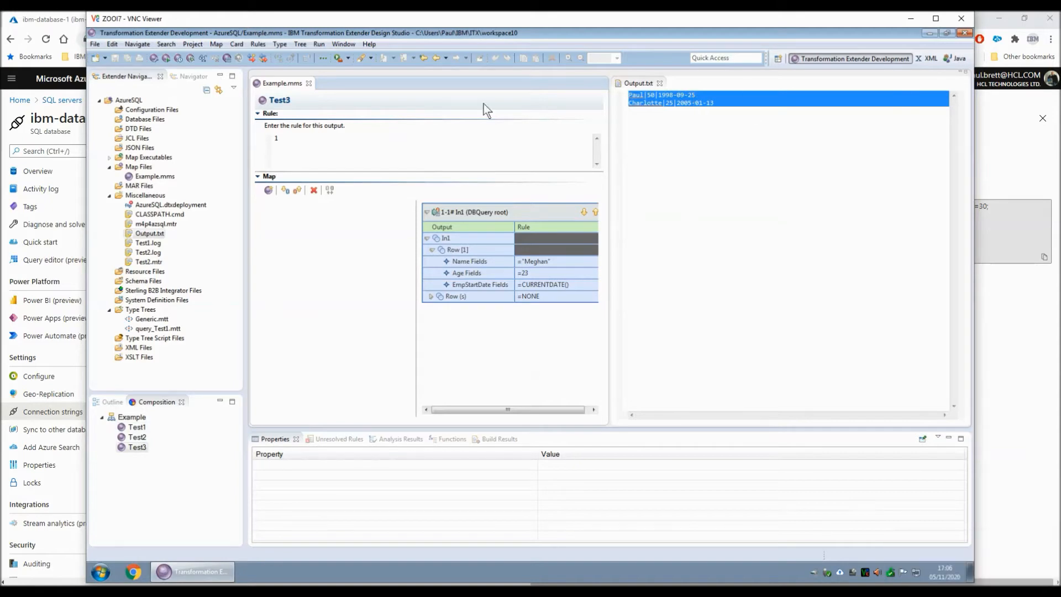
Step: Switch to the Azure portal, open the Query editor of ibm-database-1, and sign in with the SQL server account password
click(63, 20)
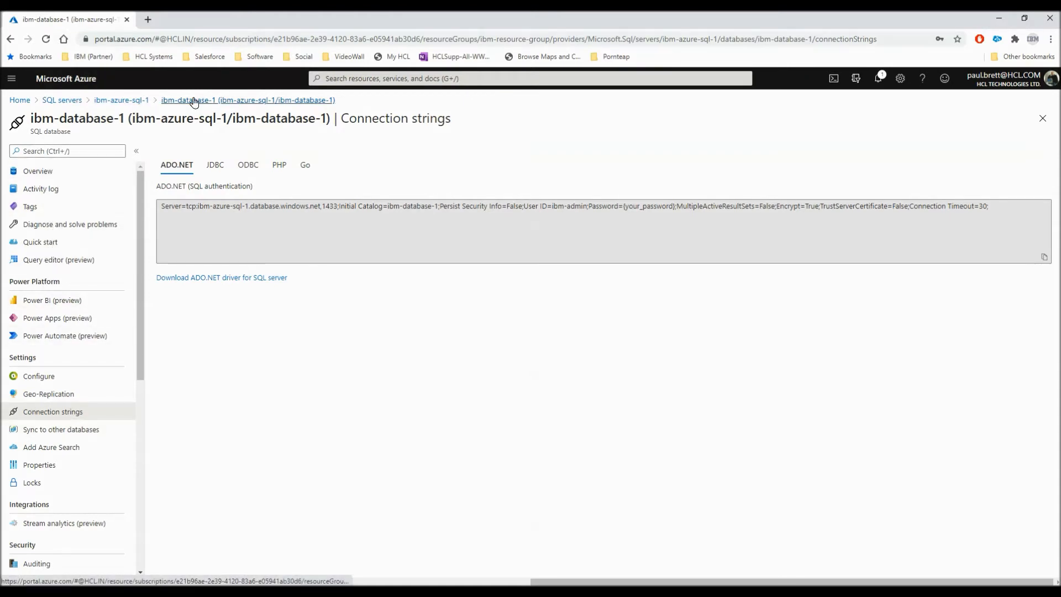
click(166, 101)
click(58, 259)
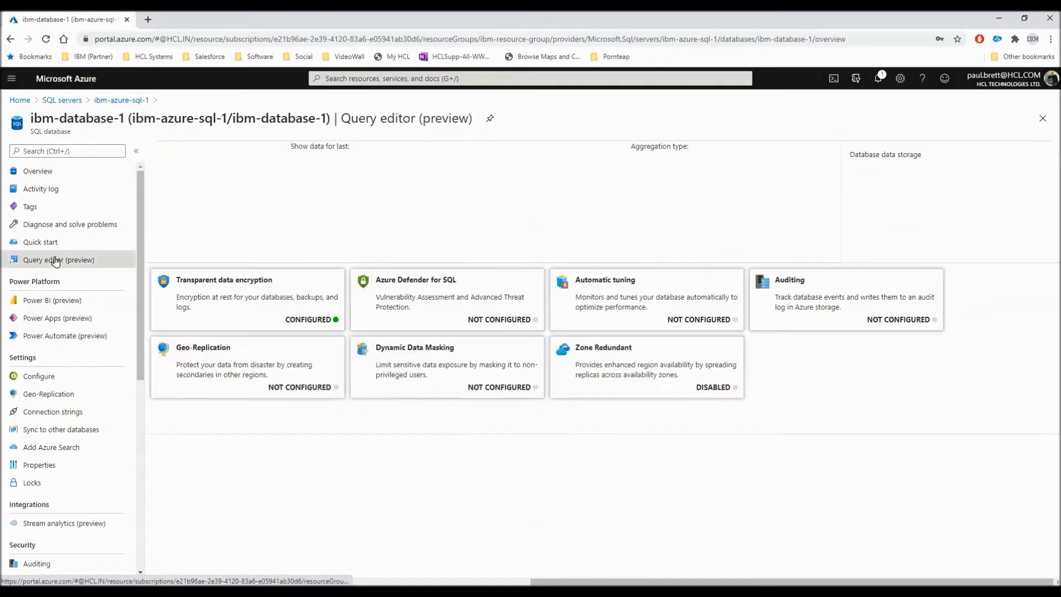
click(467, 396)
text(••••••••)
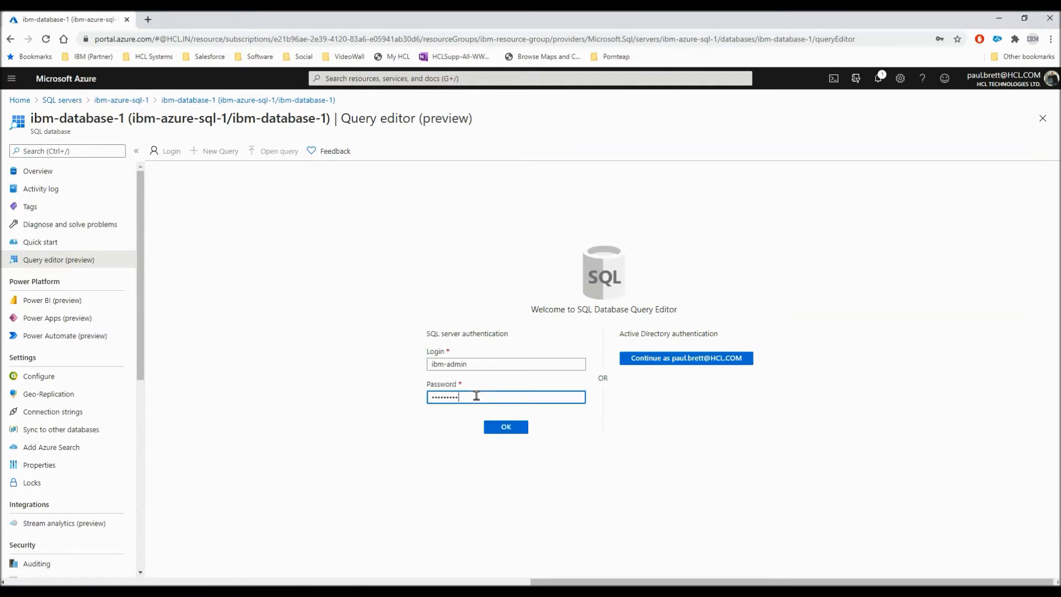
text(••)
key(Return)
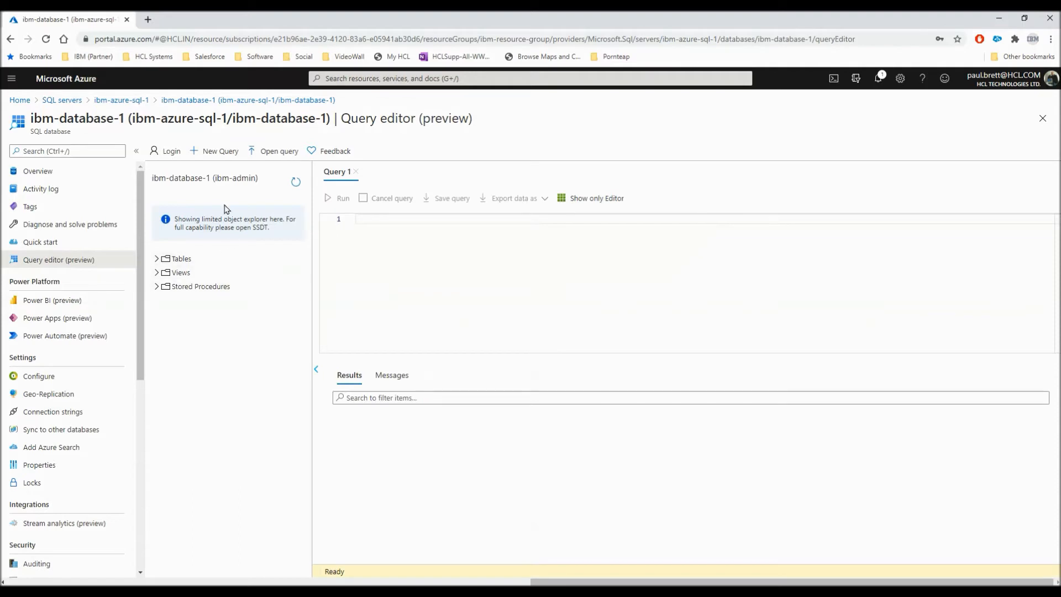
Step: Load the saved SQL query file and run "select * from Test1", dismissing the browser's offer to save the password
click(274, 154)
click(356, 191)
double_click(135, 125)
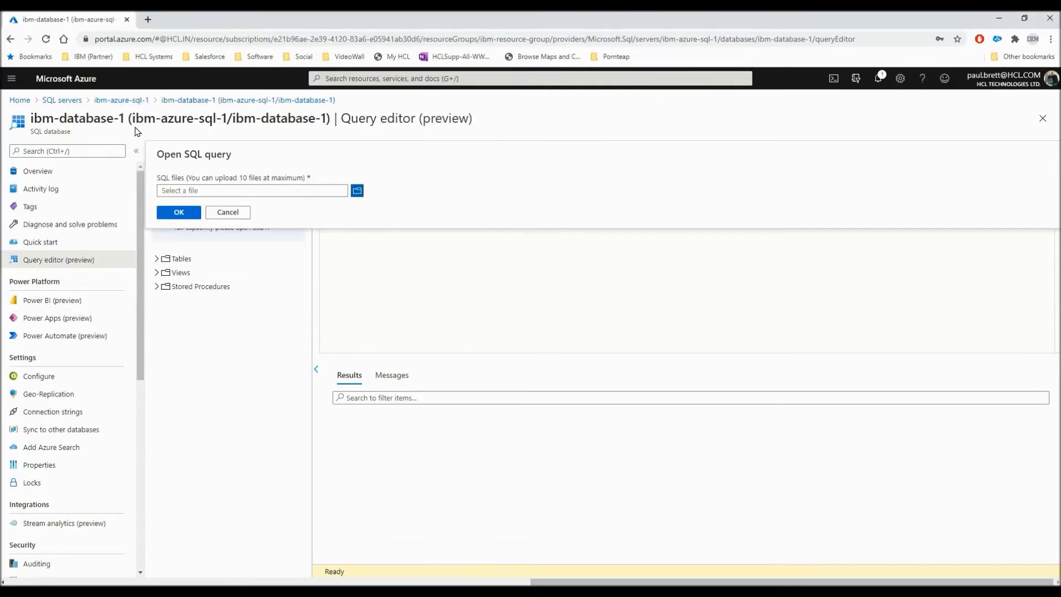
click(179, 213)
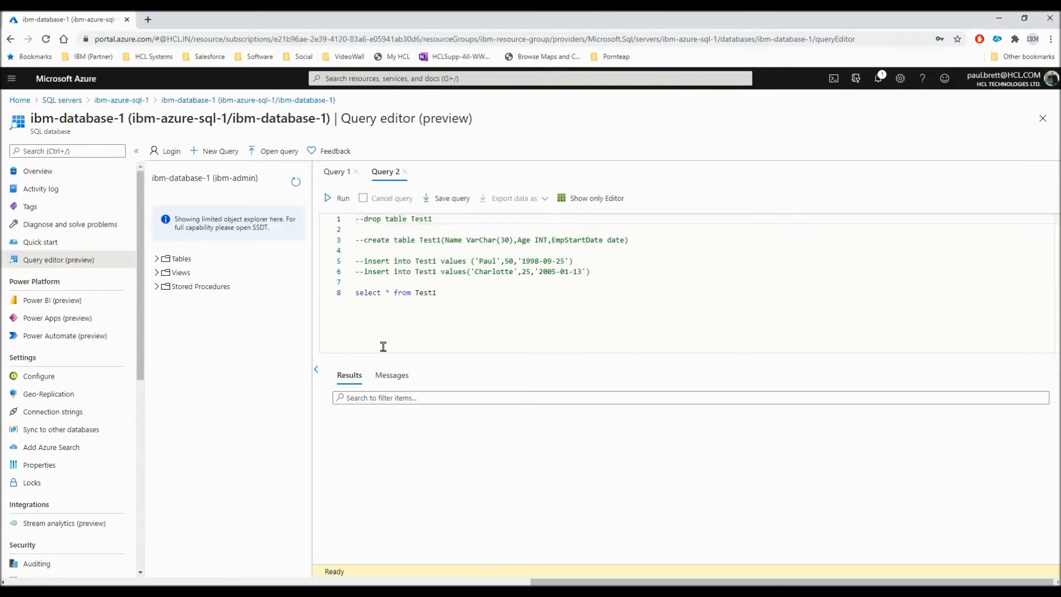
click(392, 292)
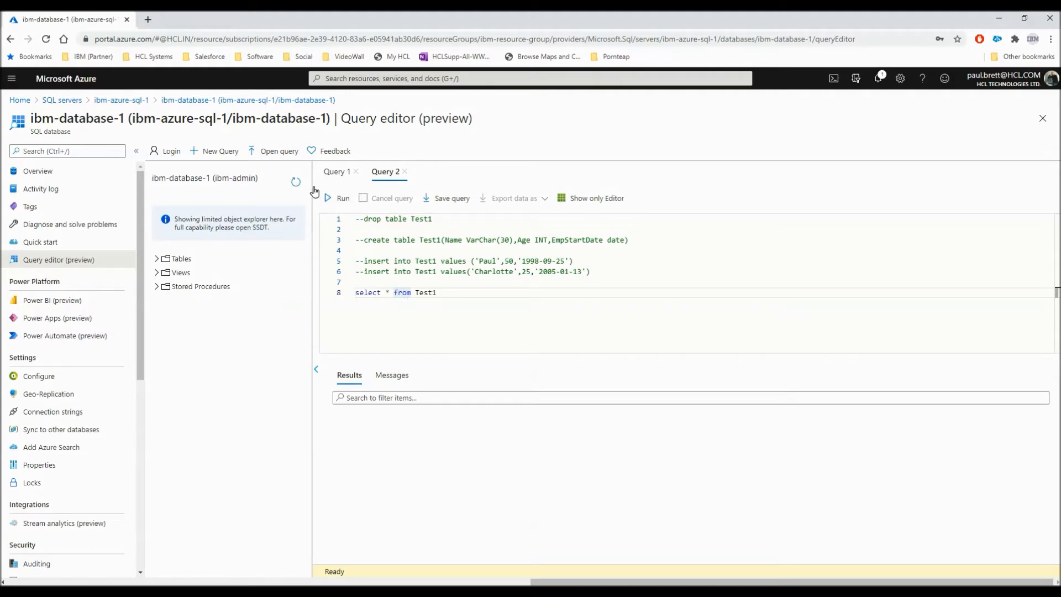
click(338, 198)
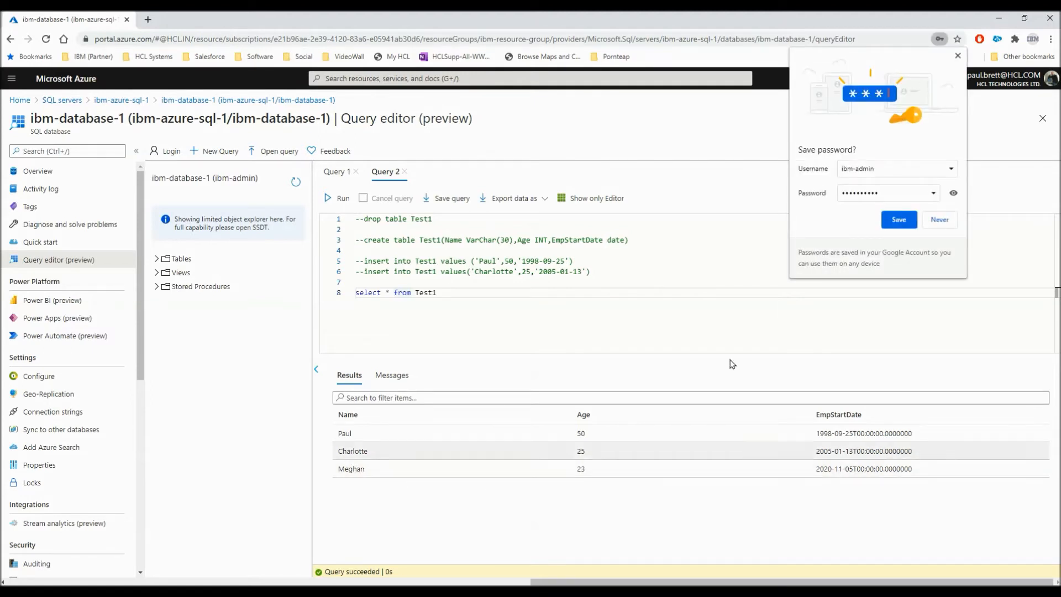
click(957, 56)
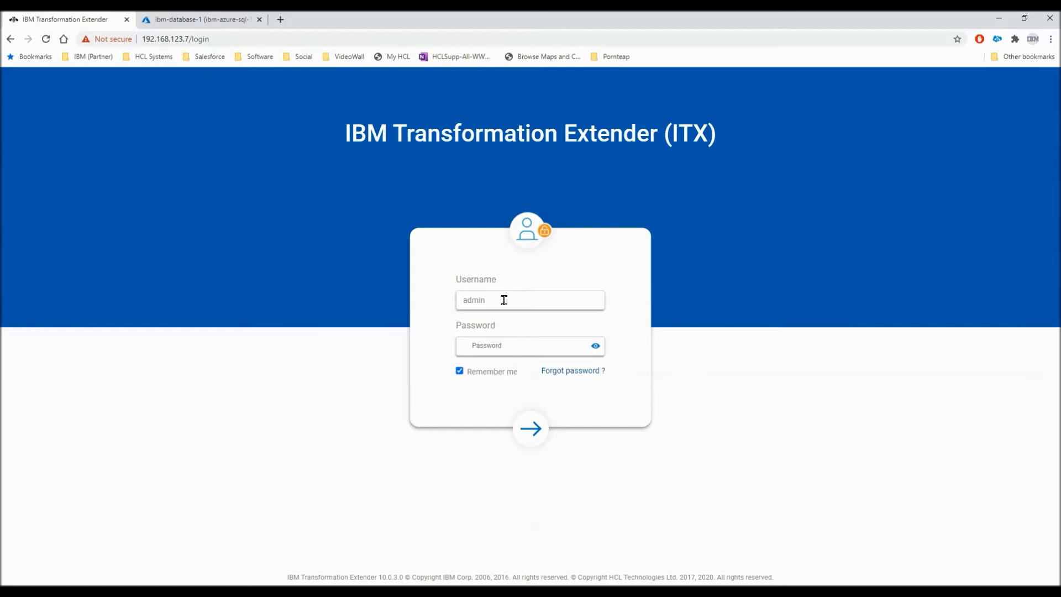
Step: Sign in to the IBM Transformation Extender web interface with the account password
click(495, 346)
key(Return)
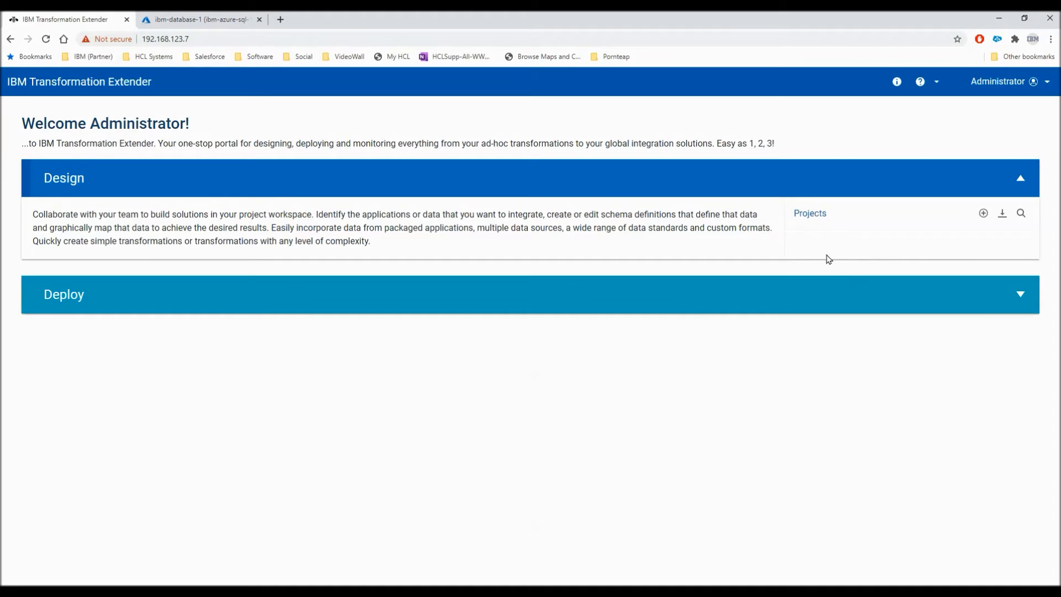
Step: Import the entire IbmAzureSQL project from IbmAzureSQL.zip and close the import dialog
click(1002, 214)
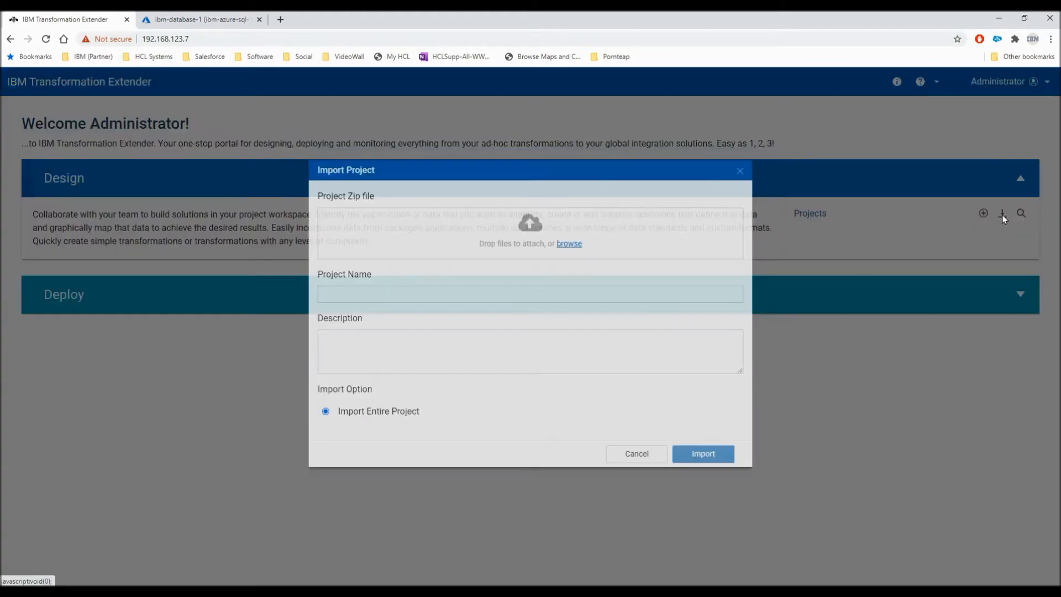
click(570, 256)
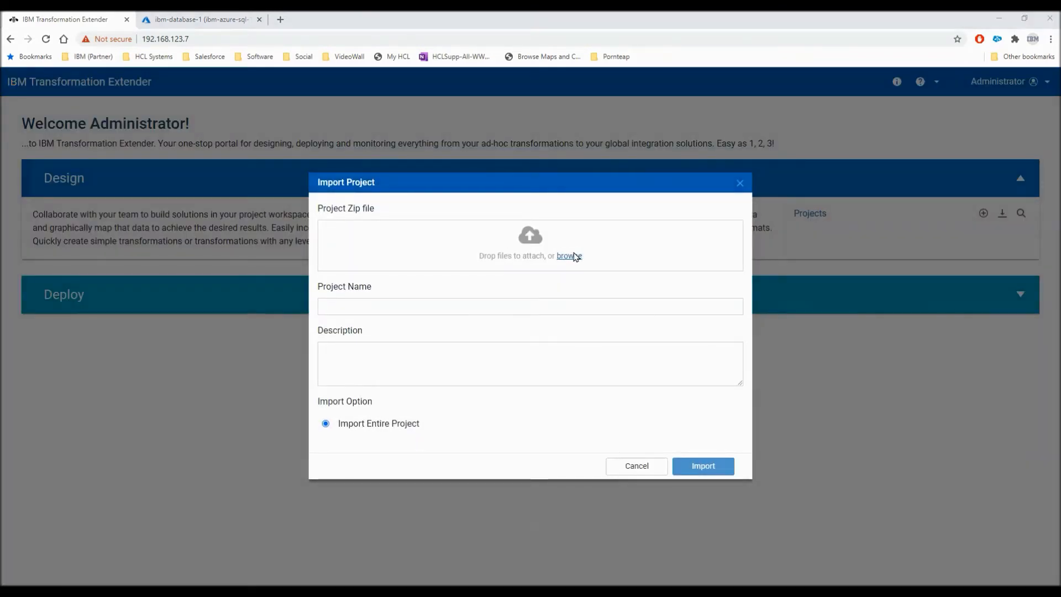
double_click(139, 92)
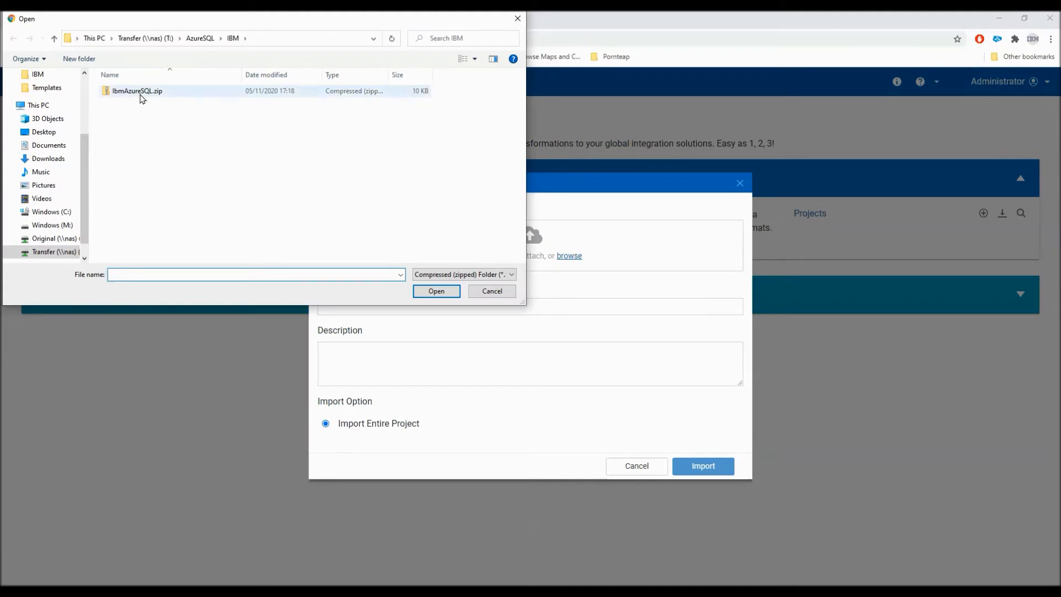
click(691, 465)
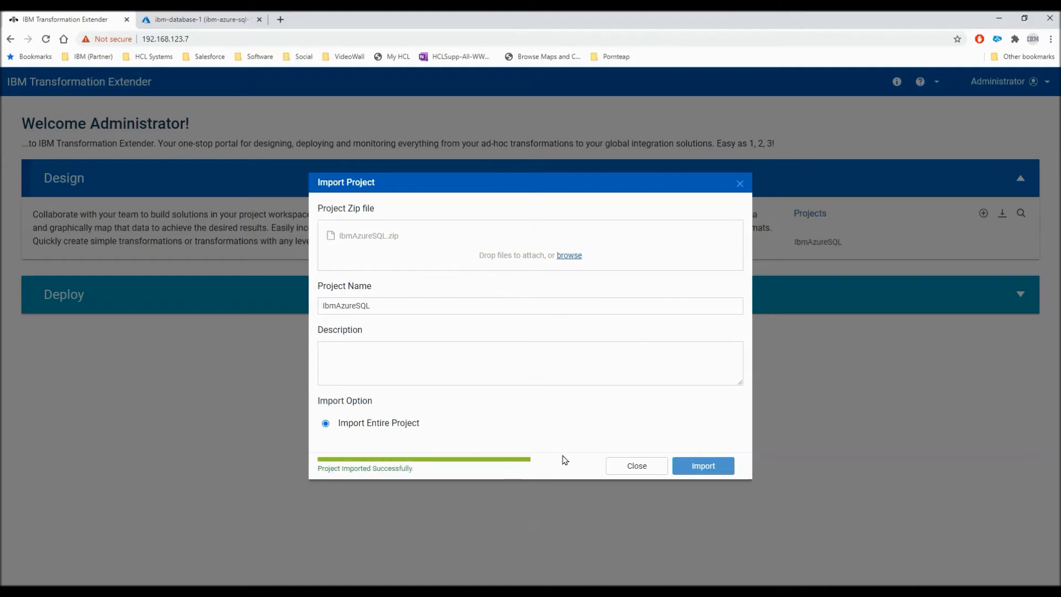
click(635, 465)
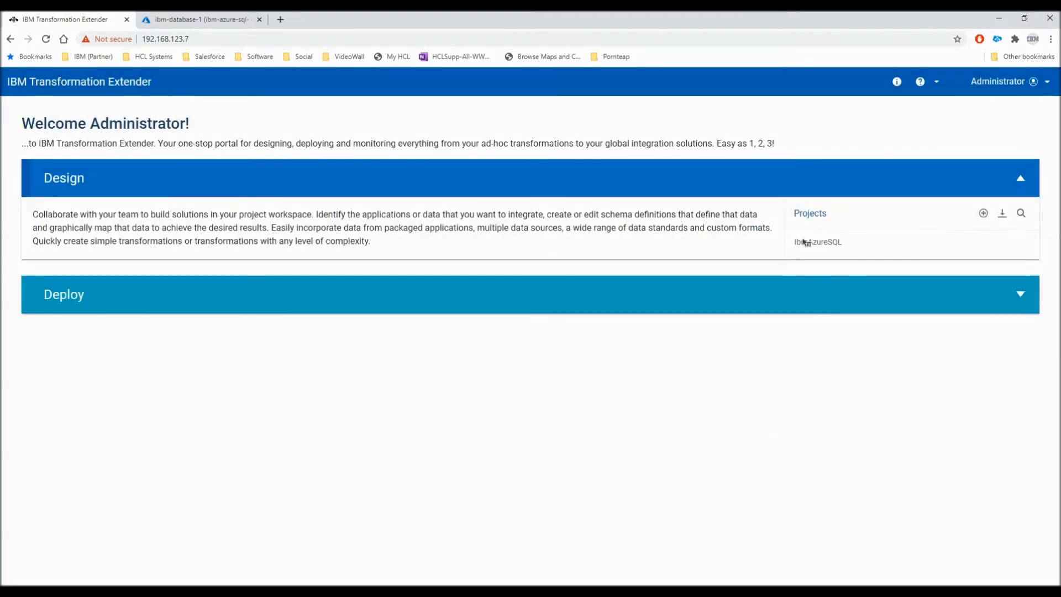
Step: Open the Test1 map of the IbmAzureSQL project and display the GET rule of its Out1 card
click(831, 245)
click(543, 581)
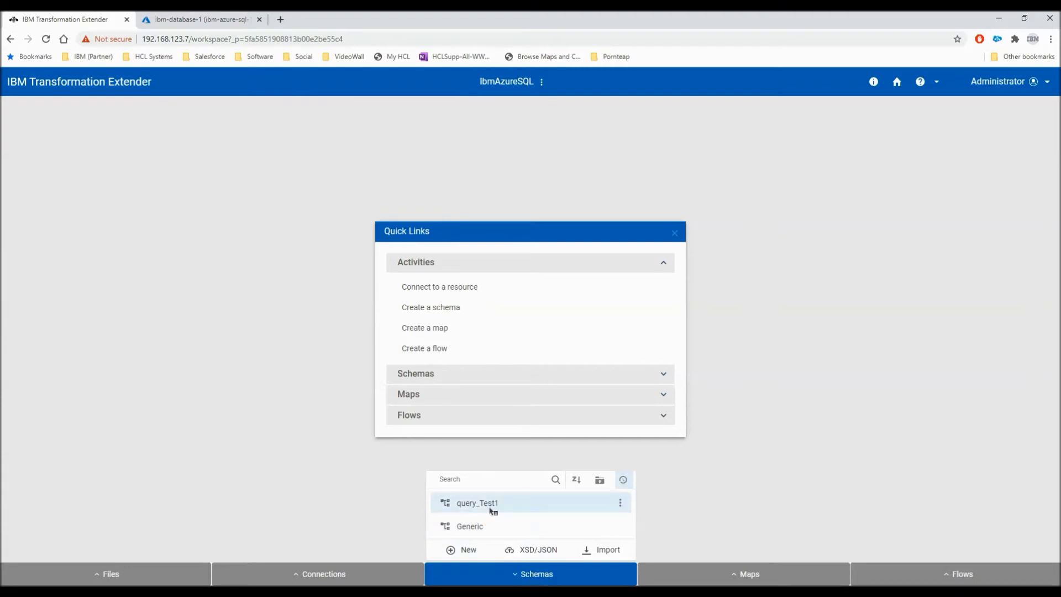
click(721, 574)
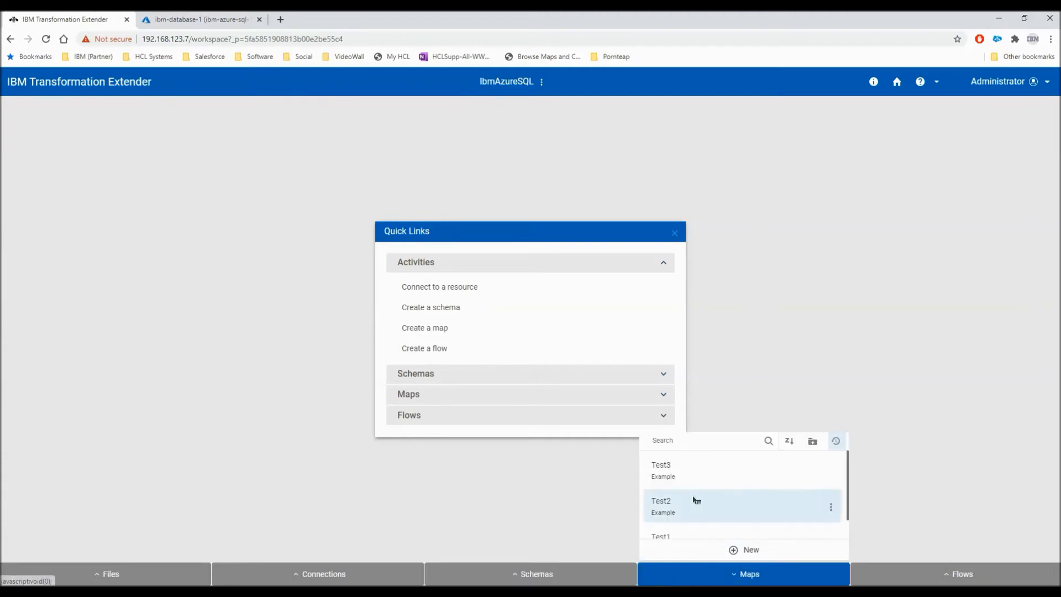
click(671, 537)
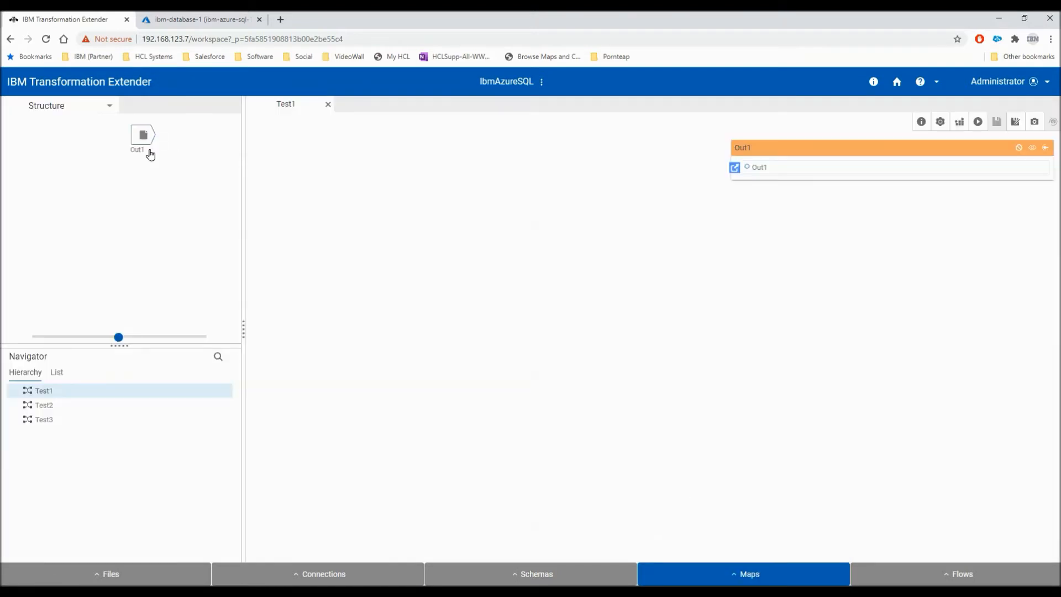
click(734, 167)
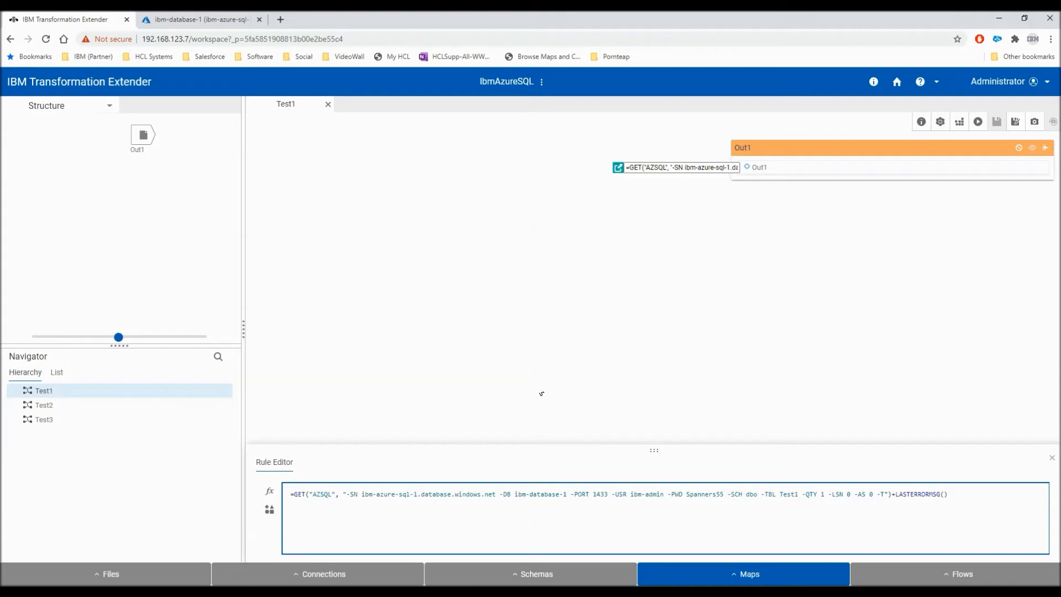
Step: Build and run the Test1 map, view the data of output Out1, and close the data window
click(959, 122)
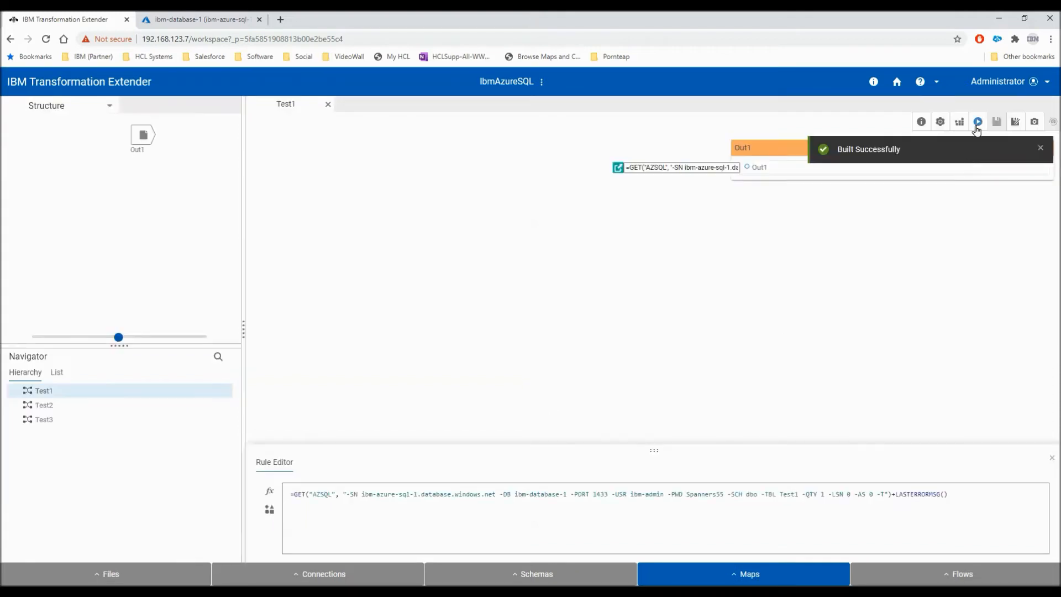
click(977, 123)
click(143, 136)
click(169, 244)
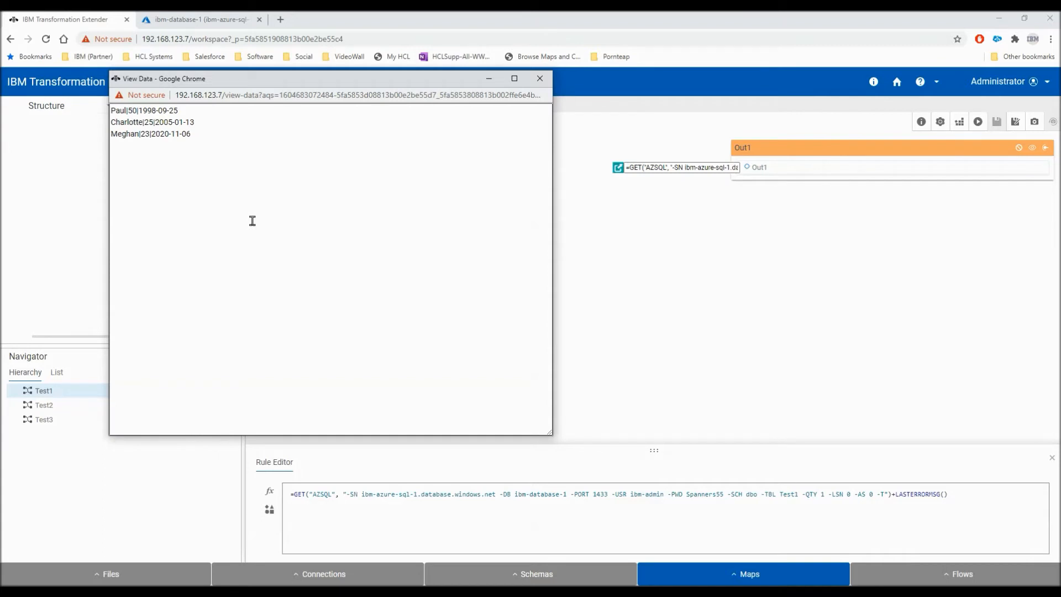
click(540, 79)
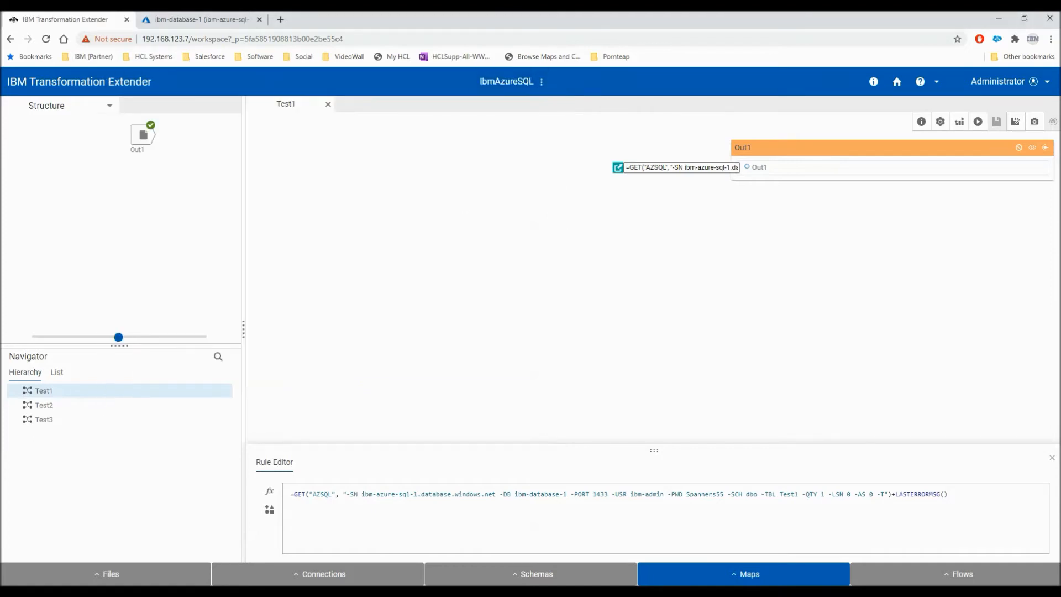
Step: Switch to the Azure Query editor and run the commented drop table and create table statements to recreate an empty Test1
click(208, 20)
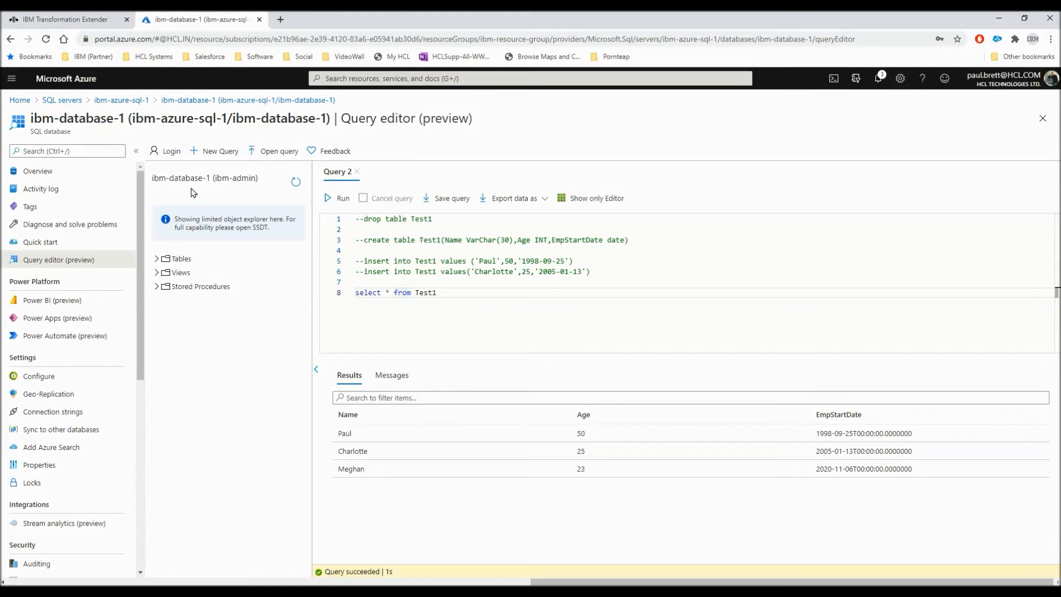
click(362, 220)
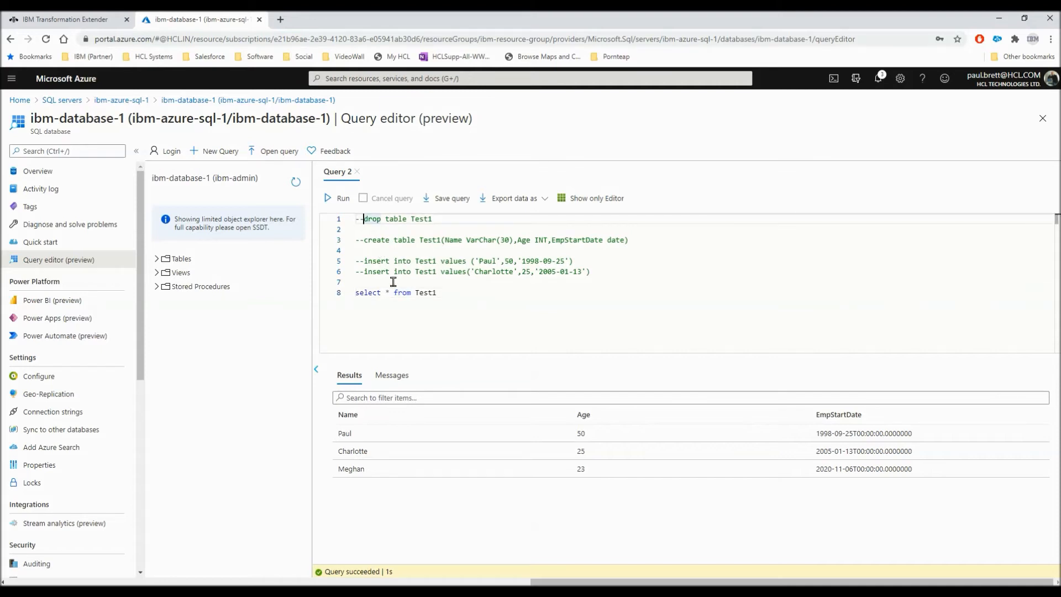
key(shift+End)
click(342, 198)
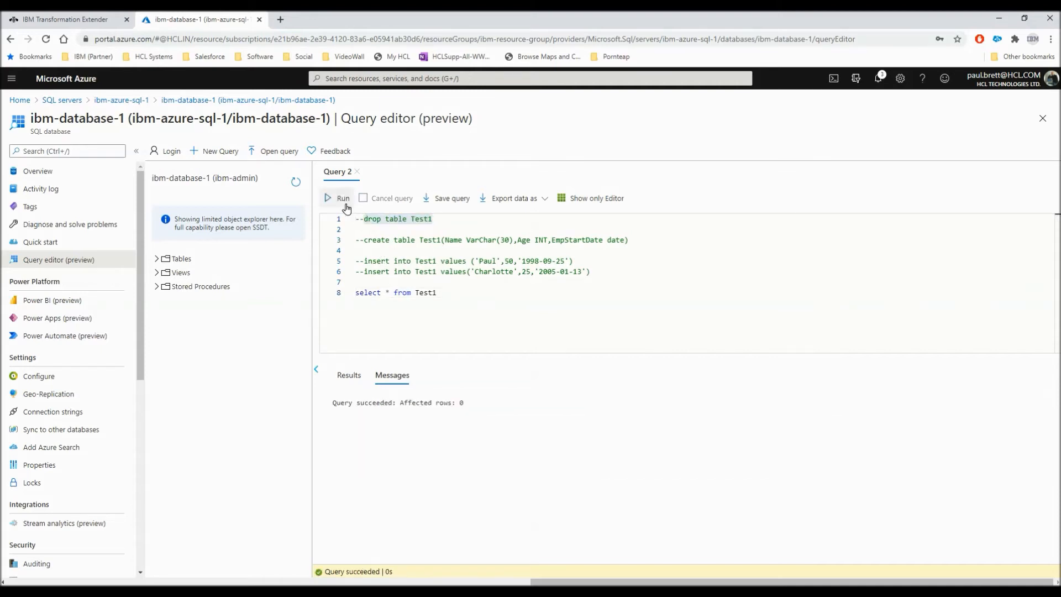
click(365, 241)
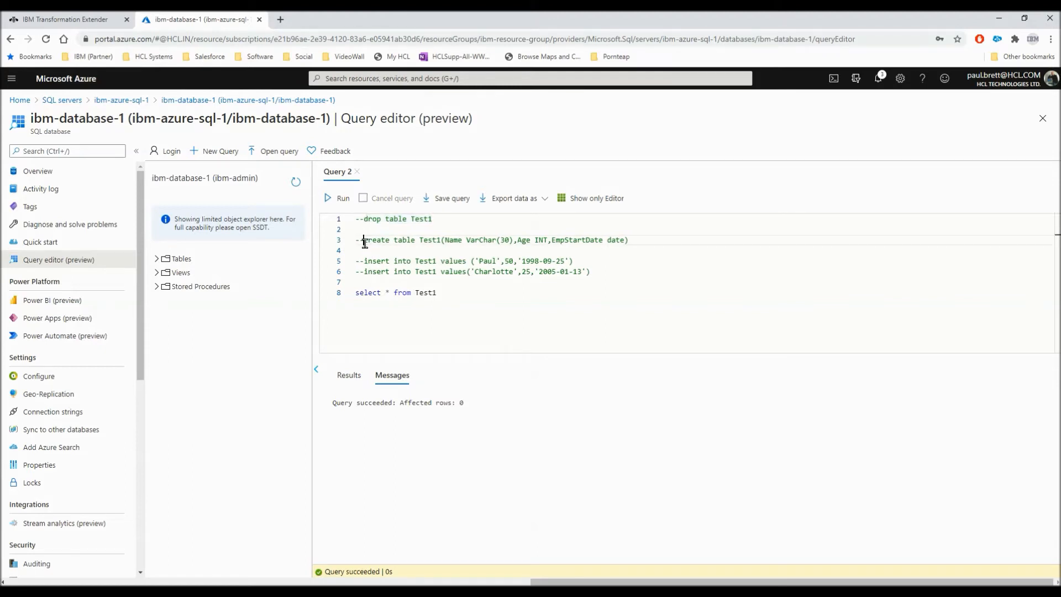
key(shift+End)
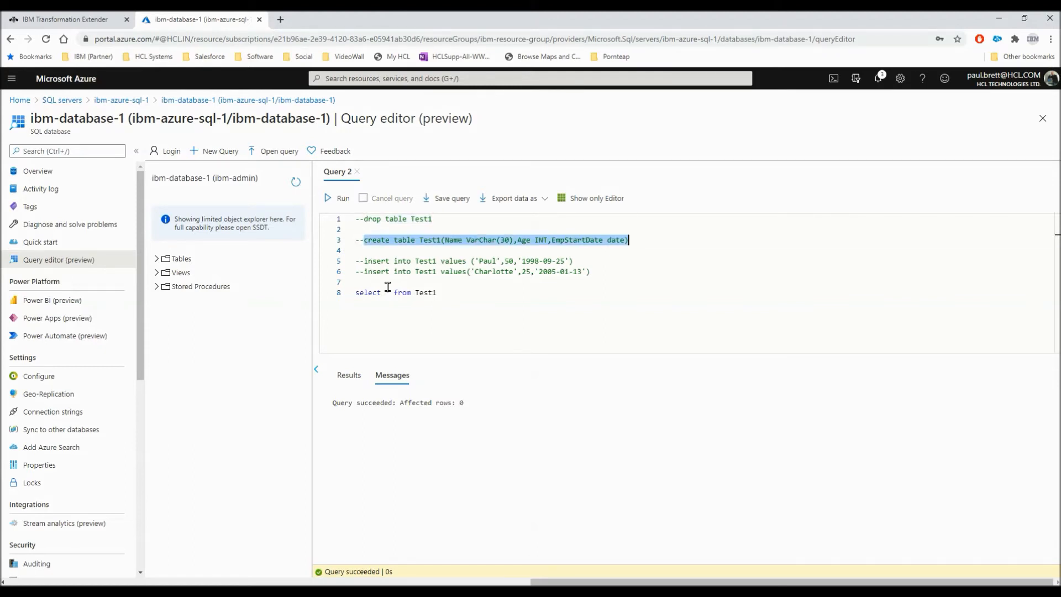
click(339, 199)
Step: Run the two commented insert statements one at a time to fill Test1, and check the rows with "select * from Test1"
click(364, 262)
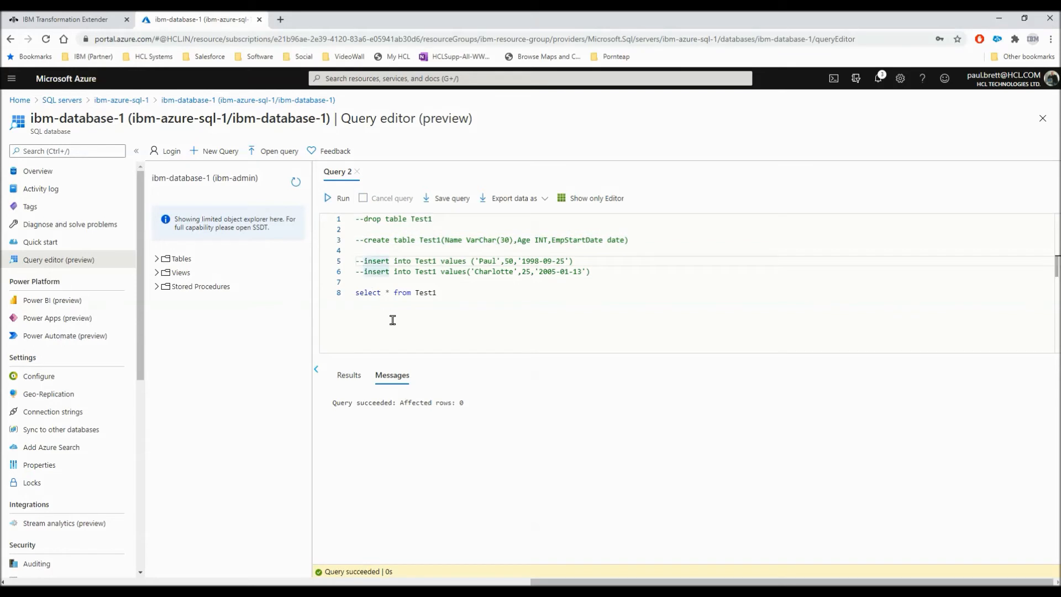
key(shift+End)
click(338, 201)
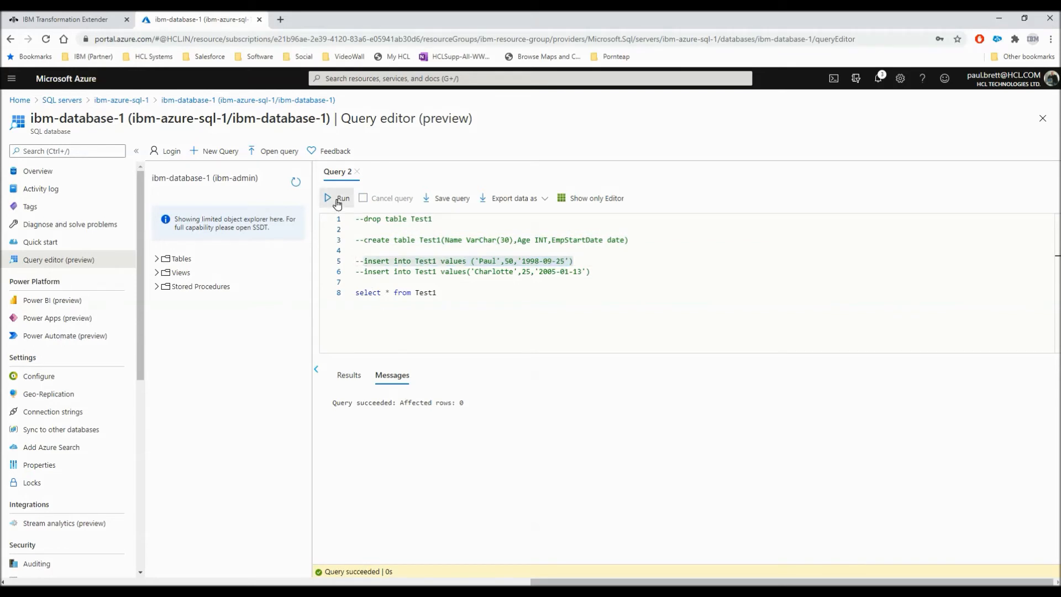
click(363, 271)
key(shift+End)
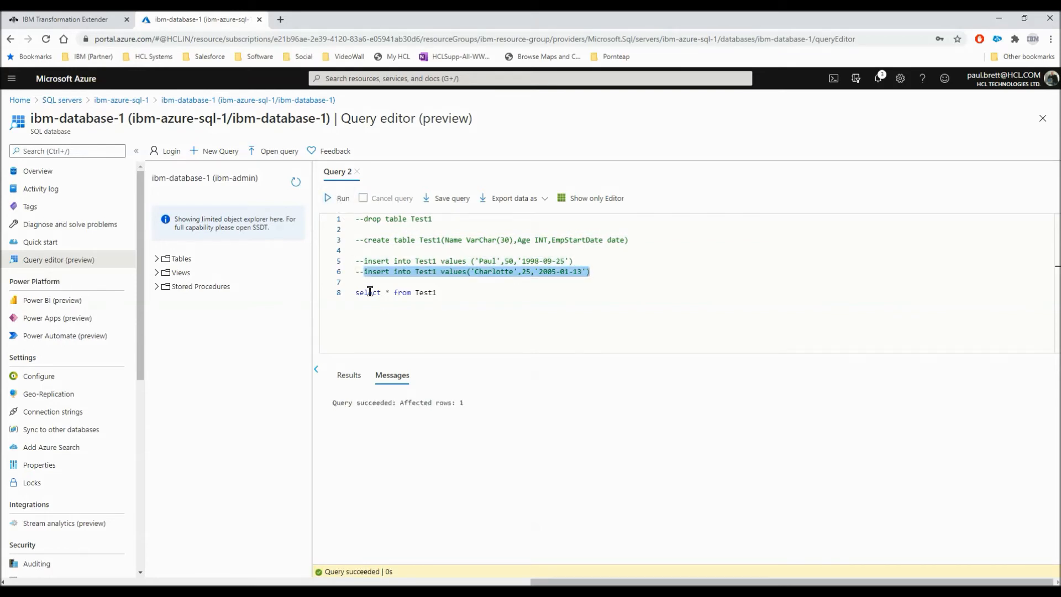
click(337, 197)
click(472, 300)
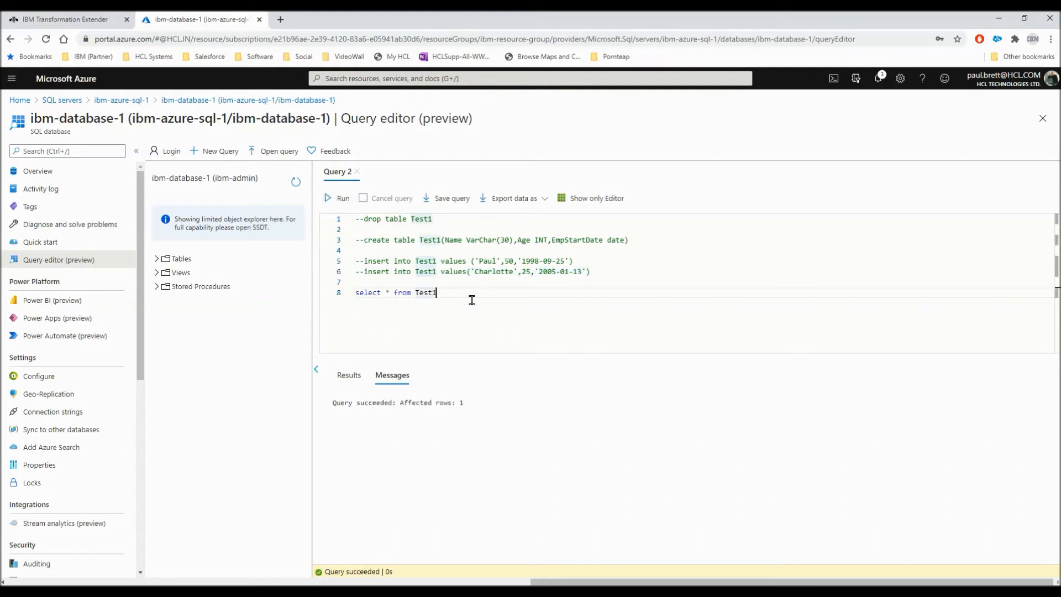
click(338, 197)
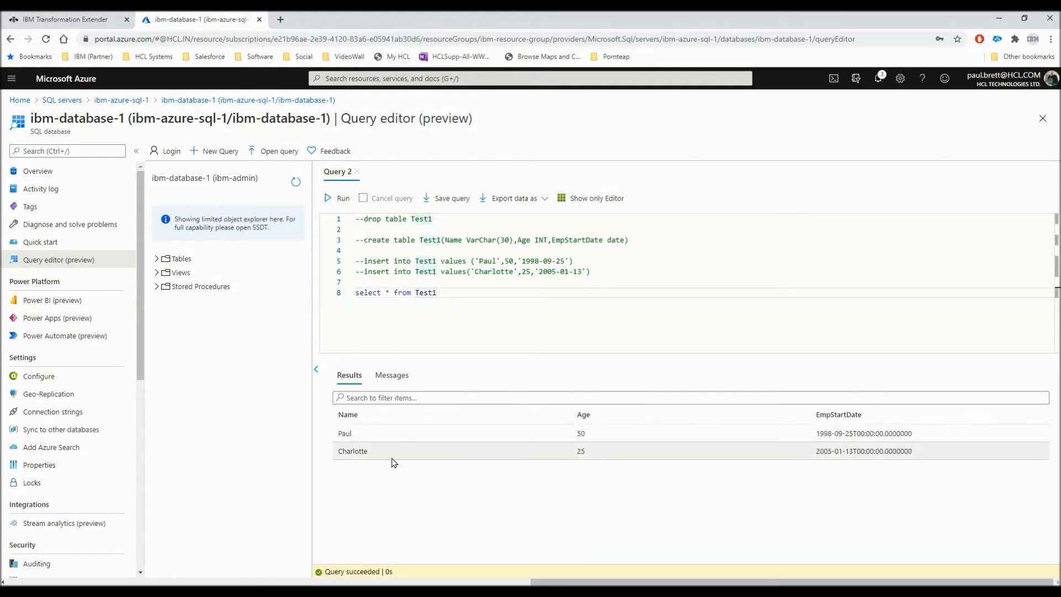
Step: Switch back to the IBM Transformation Extender web interface, close the Test1 map and open the Test2 map
click(61, 19)
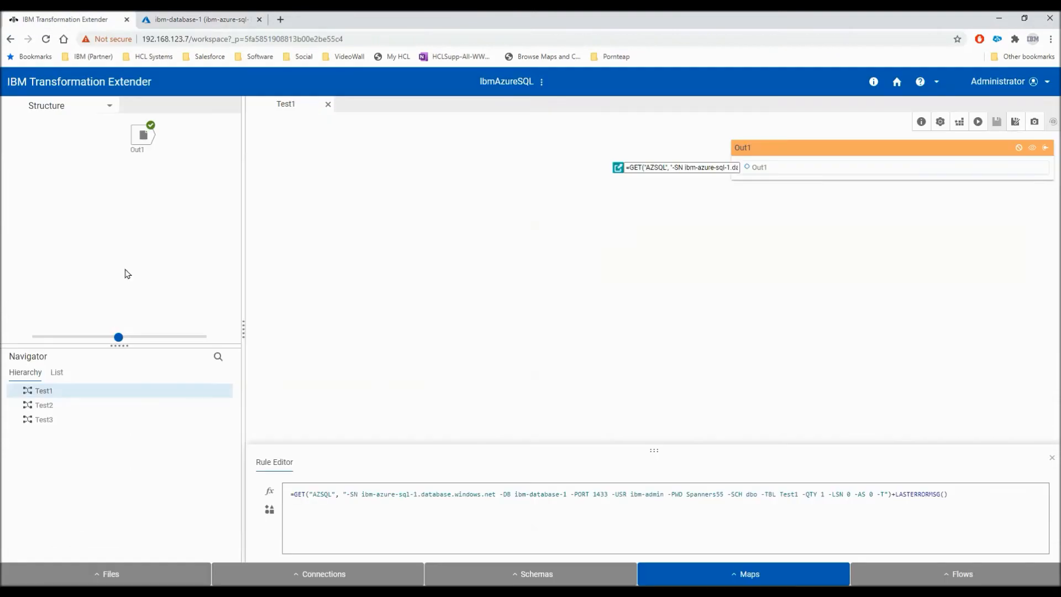
click(327, 105)
click(758, 576)
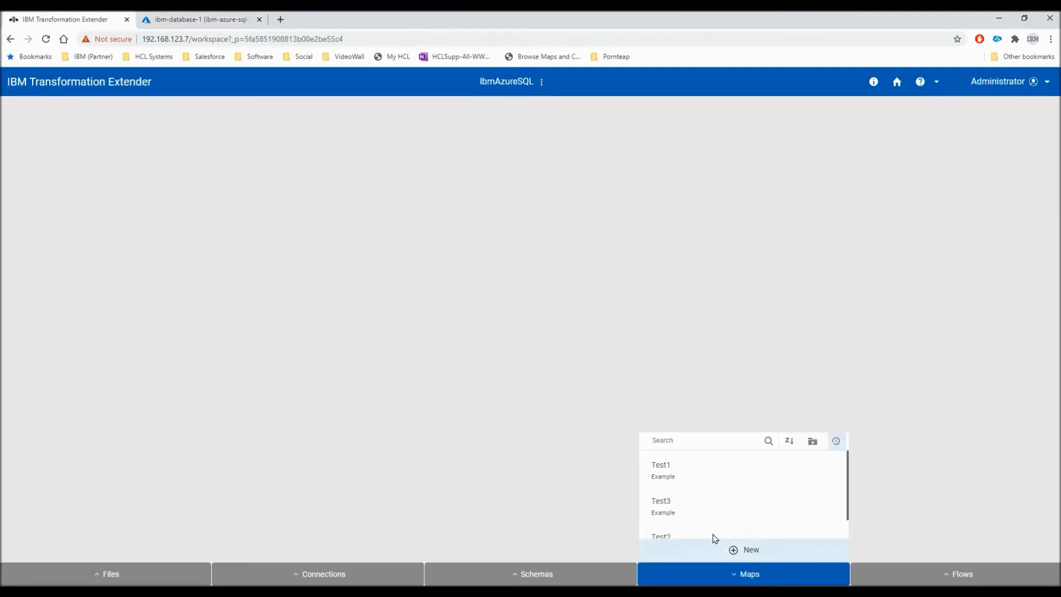
click(668, 535)
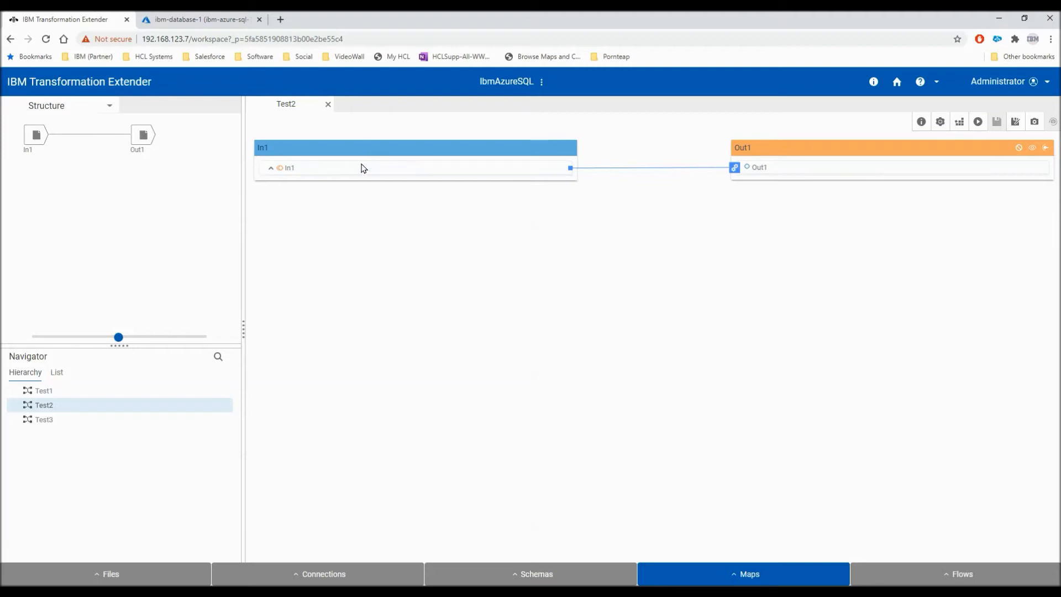
Step: Review In1's connection type, connection properties and action properties, cancel without changes, and display the mapping rule of Out1
right_click(36, 134)
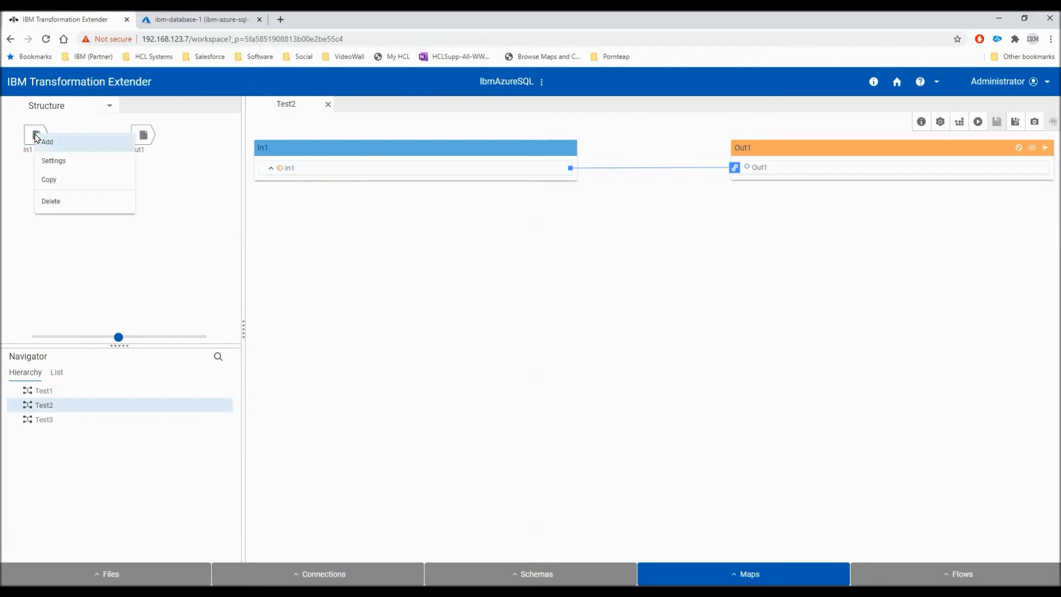
click(53, 160)
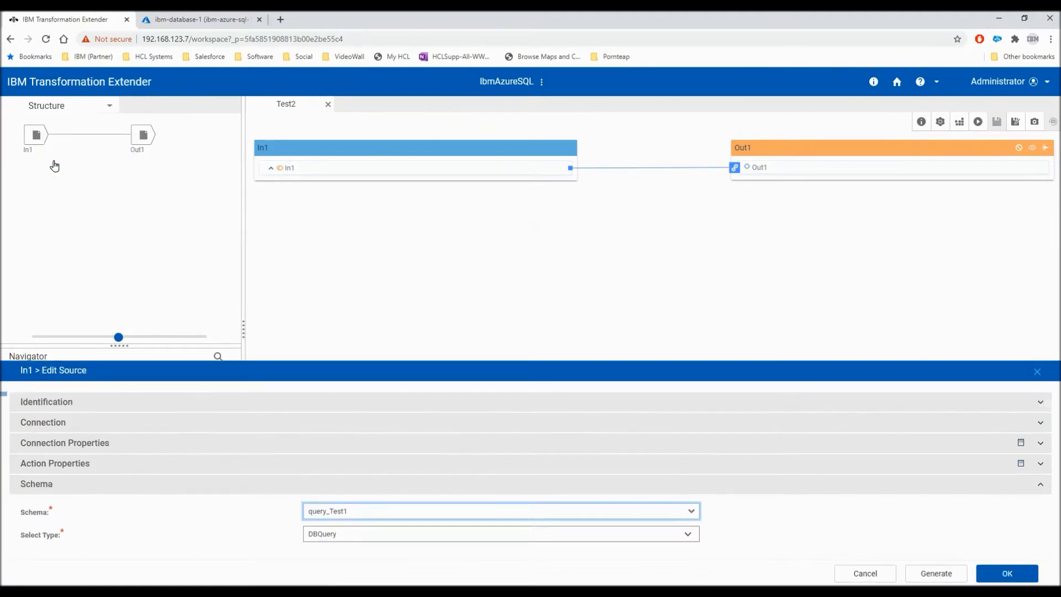
click(43, 422)
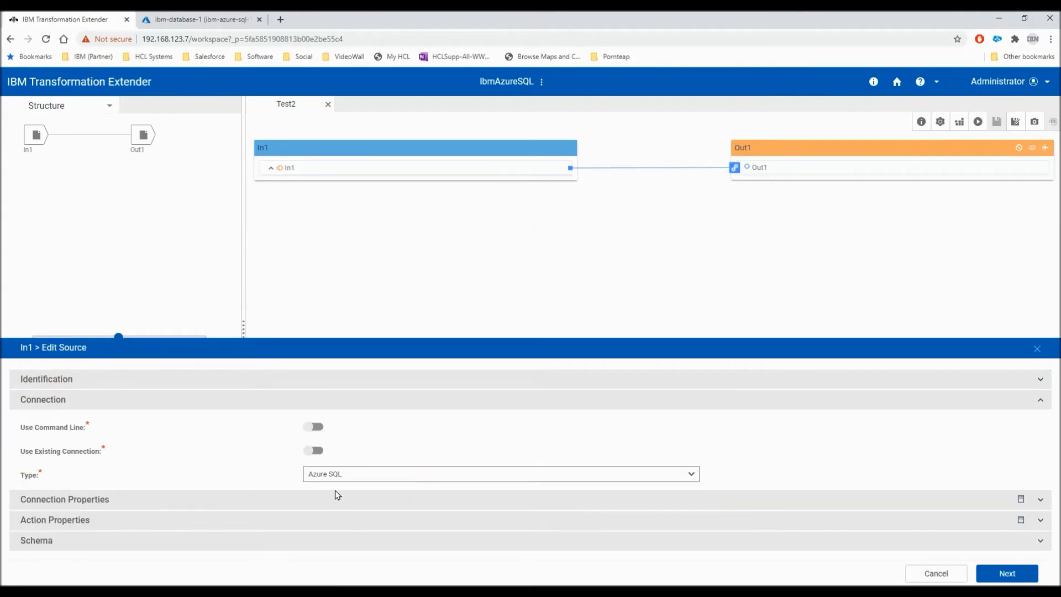
click(177, 504)
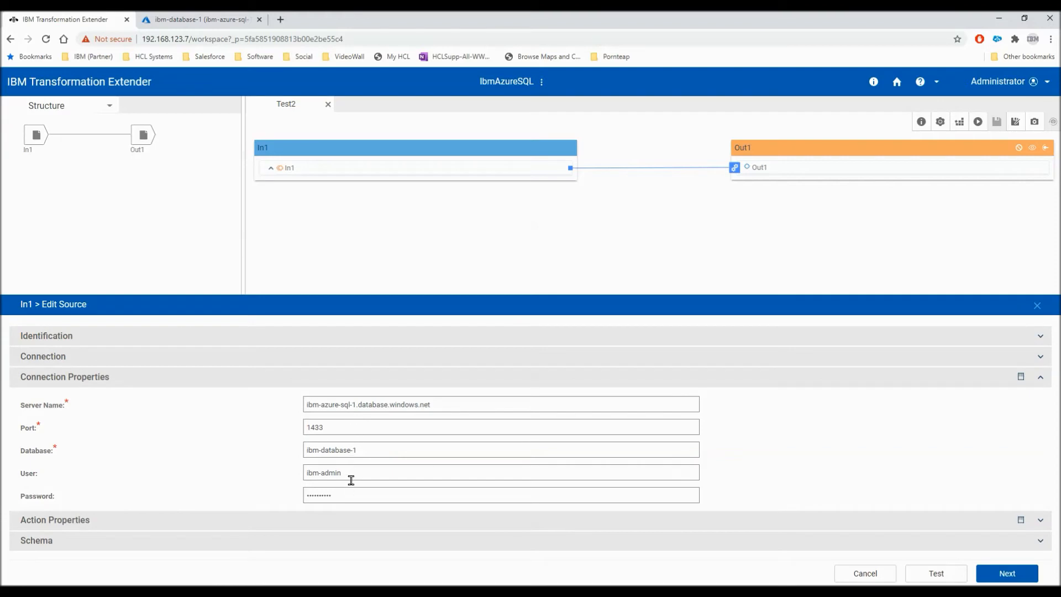
click(130, 527)
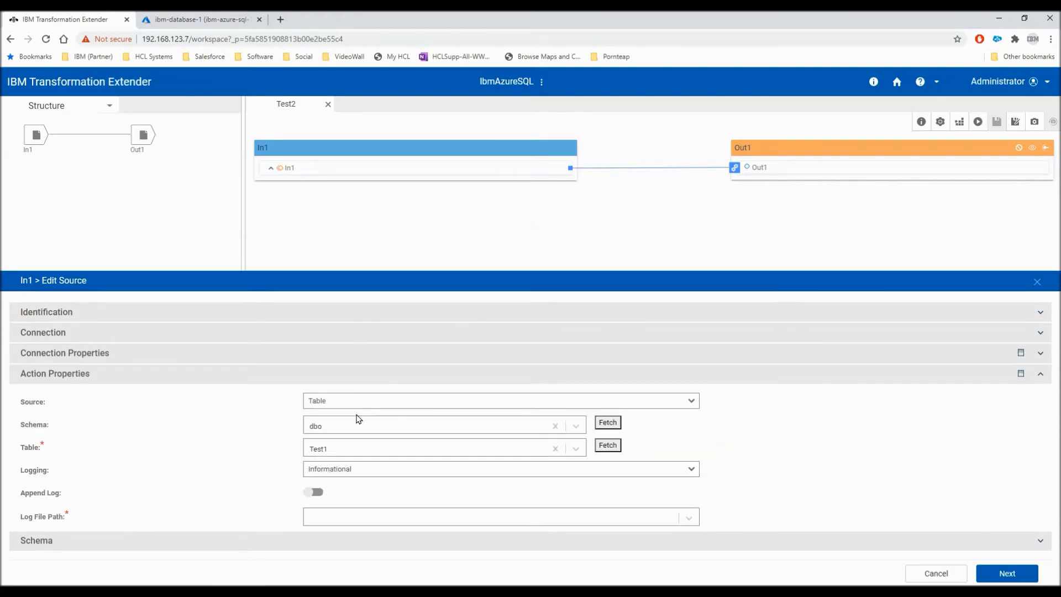
click(920, 574)
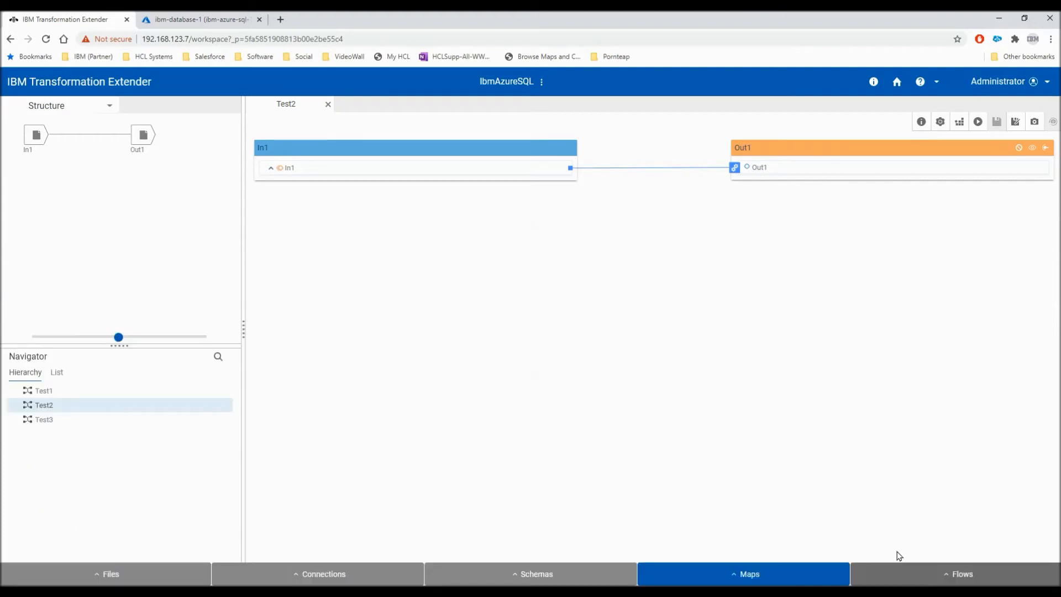
click(734, 168)
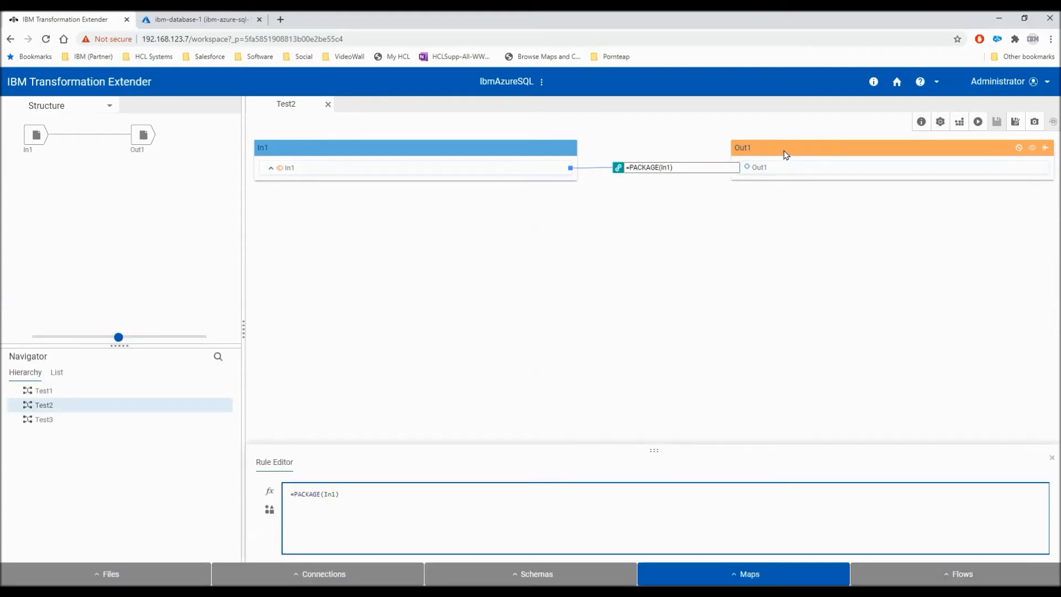
click(621, 284)
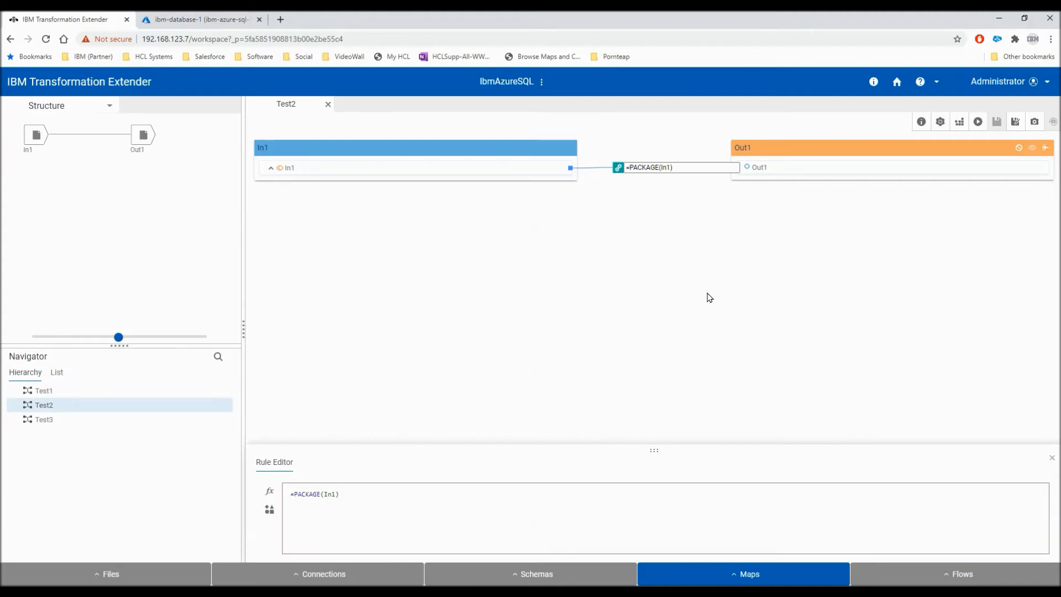
Step: Build and run the Test2 map, view the data of output Out1, and close the data window
click(959, 123)
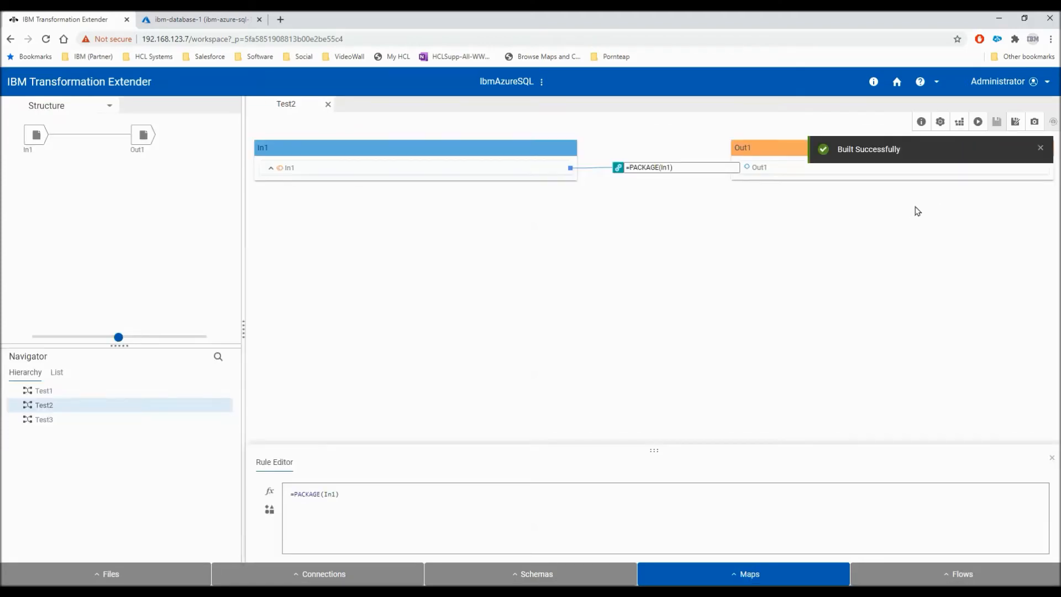
click(977, 123)
click(147, 139)
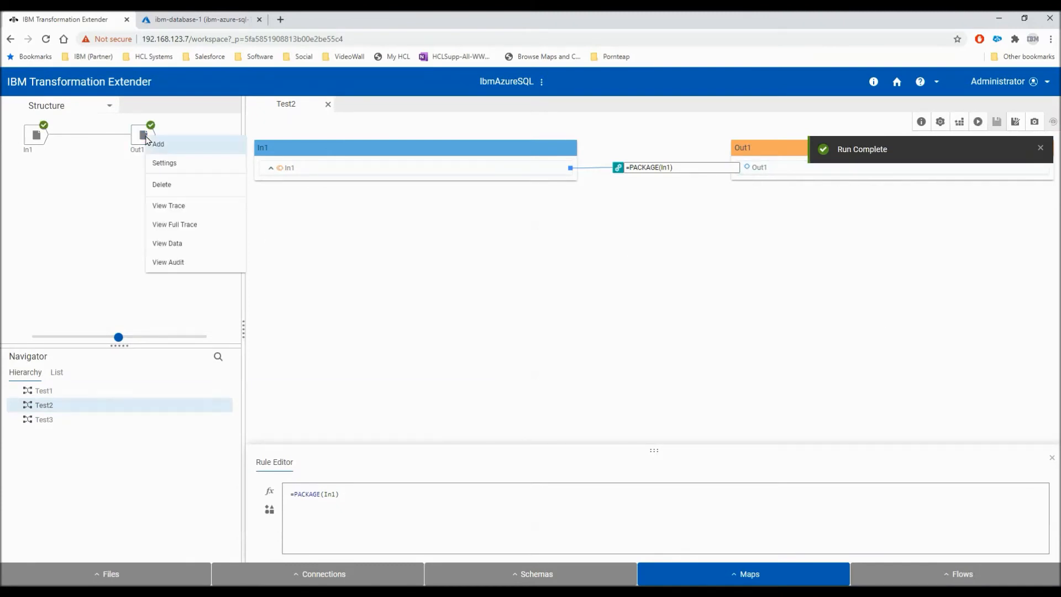
click(179, 246)
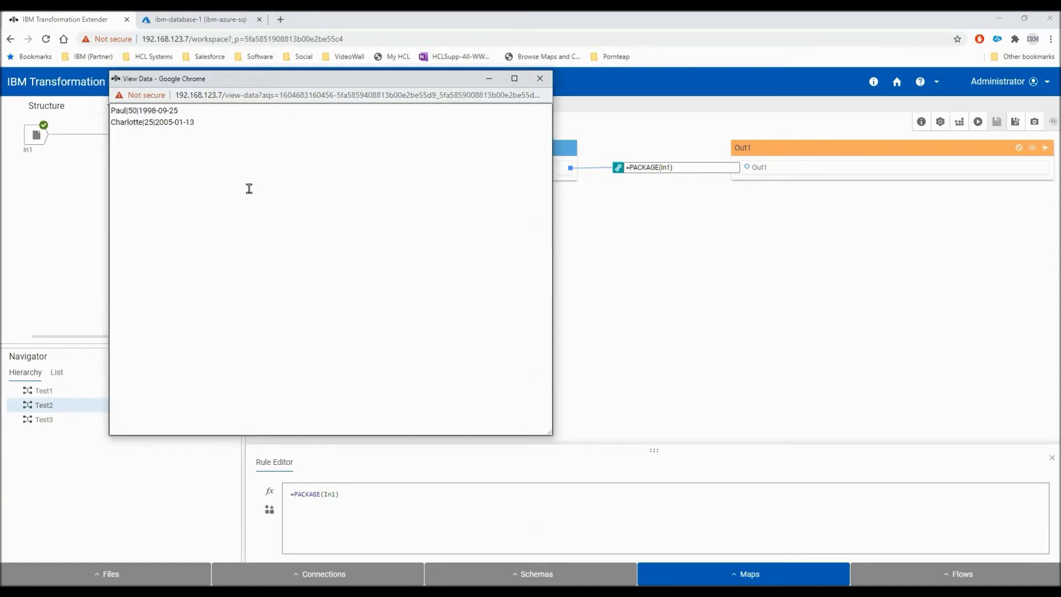
key(ctrl+a)
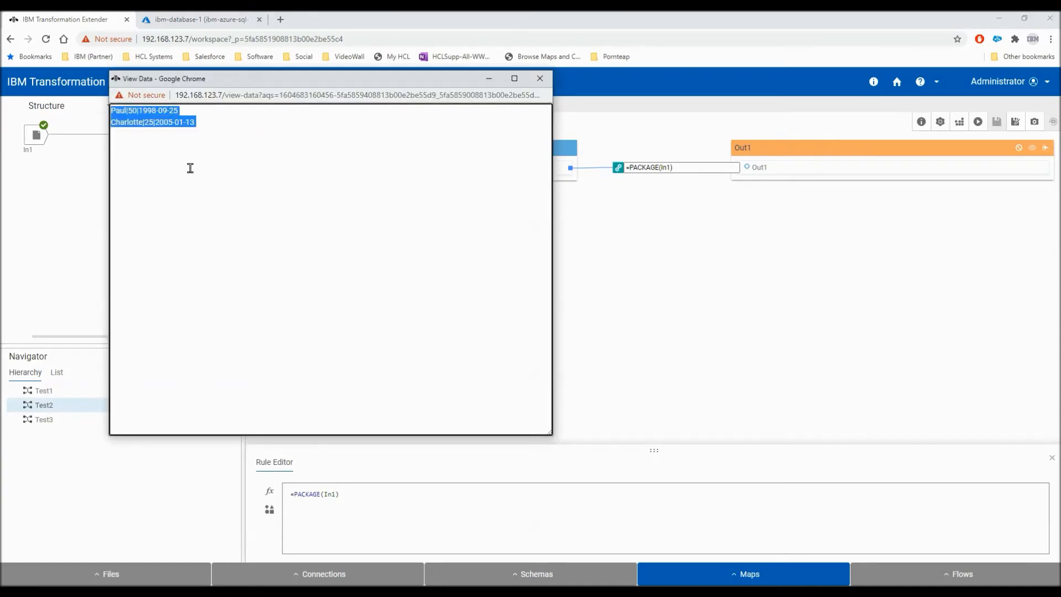
click(544, 83)
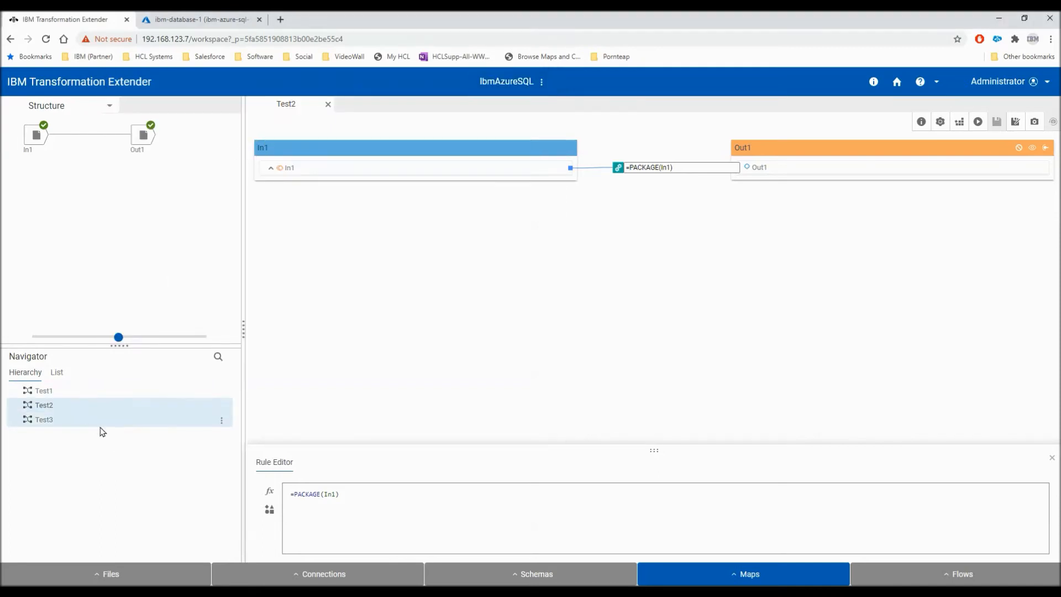
Step: Open the Test3 map, expand the first Row of In1 and display the mapping rules of its Name, Age and EmpStartDate fields
double_click(63, 424)
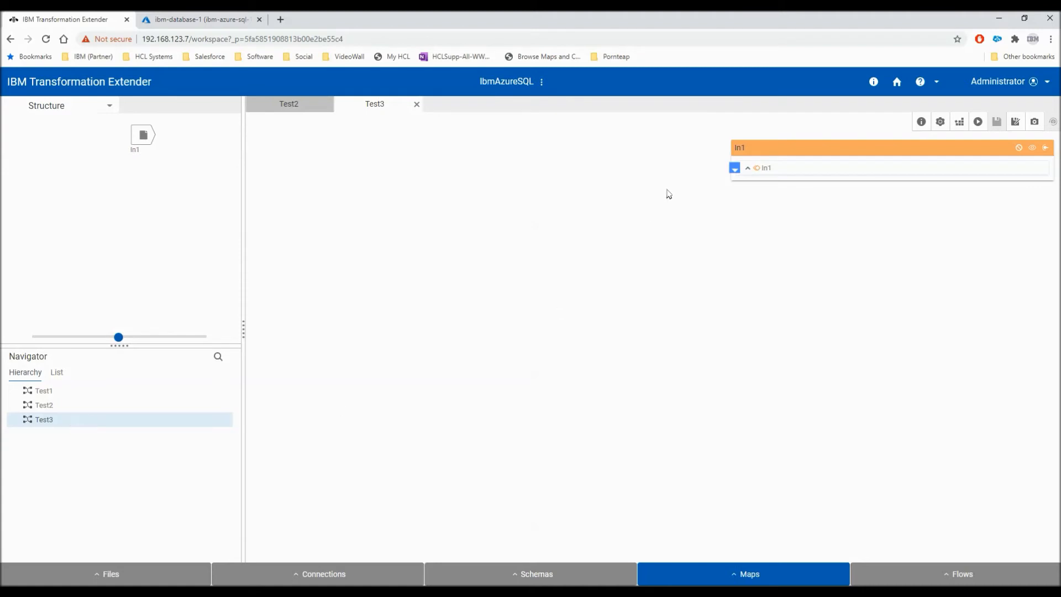
click(748, 168)
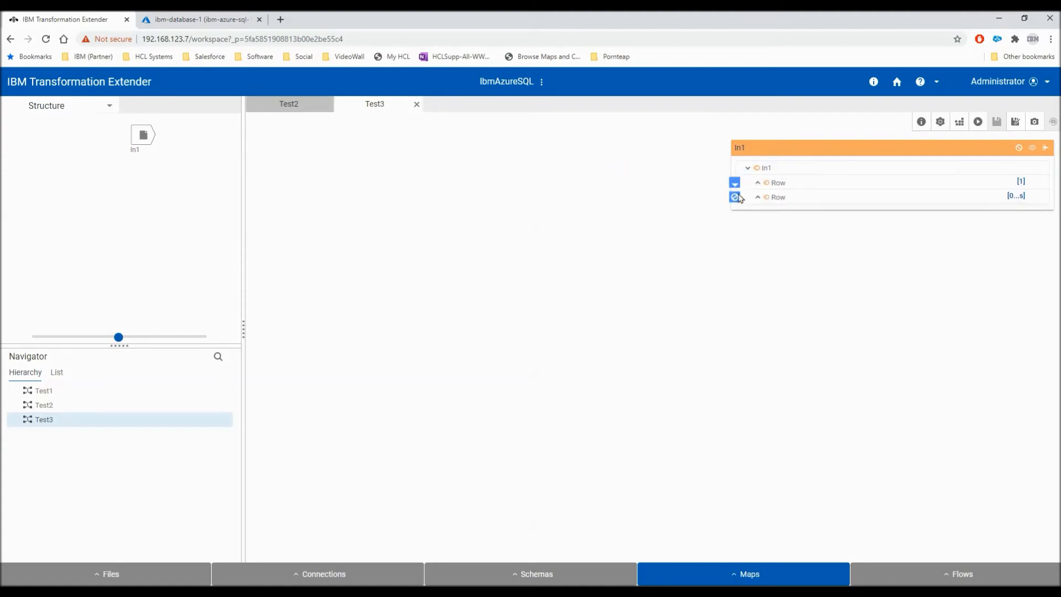
click(734, 183)
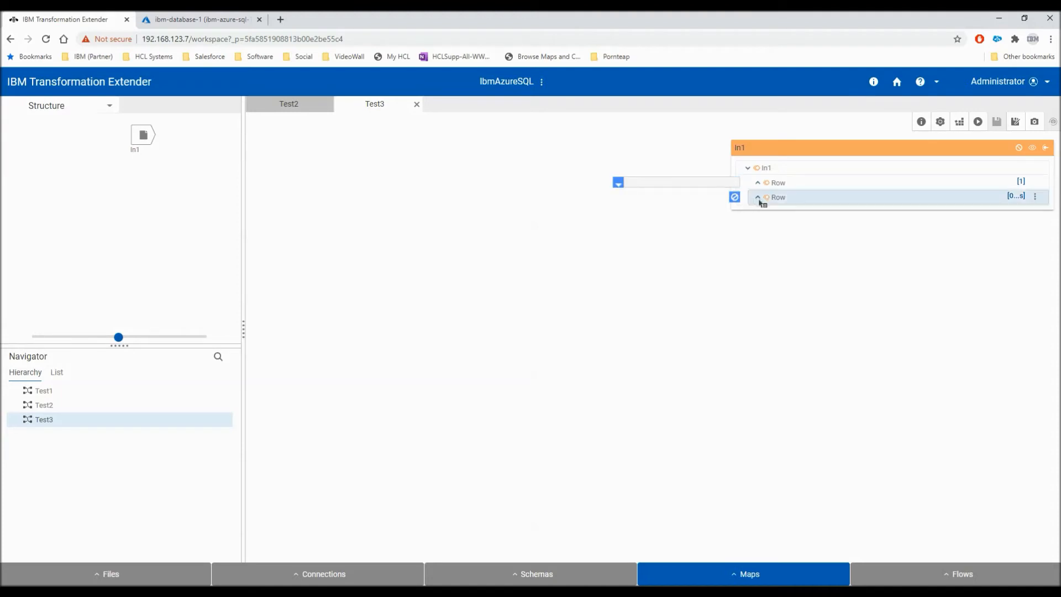
click(758, 198)
click(758, 184)
click(758, 240)
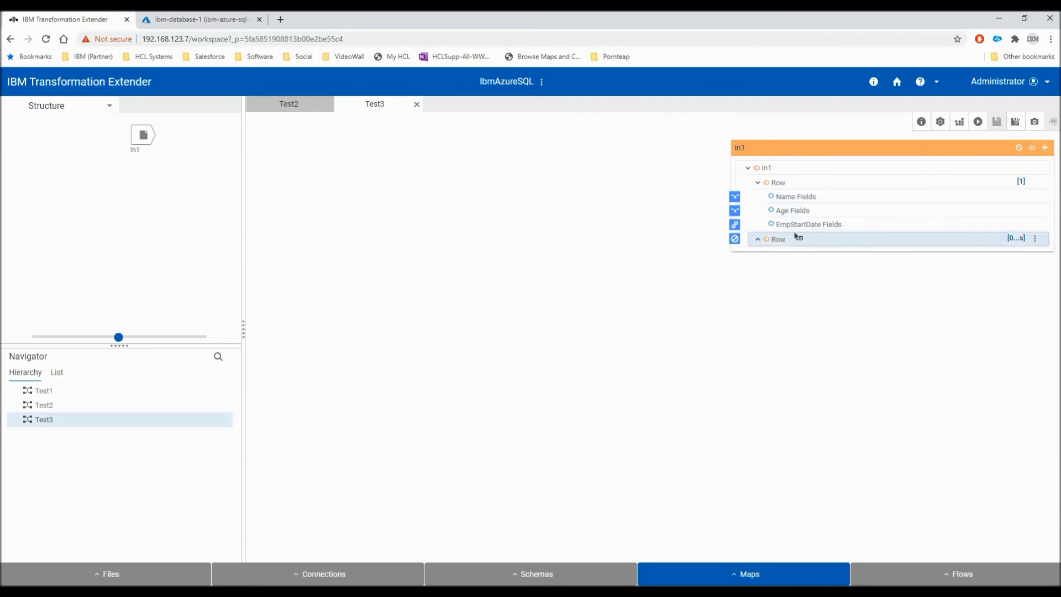
click(734, 197)
click(734, 210)
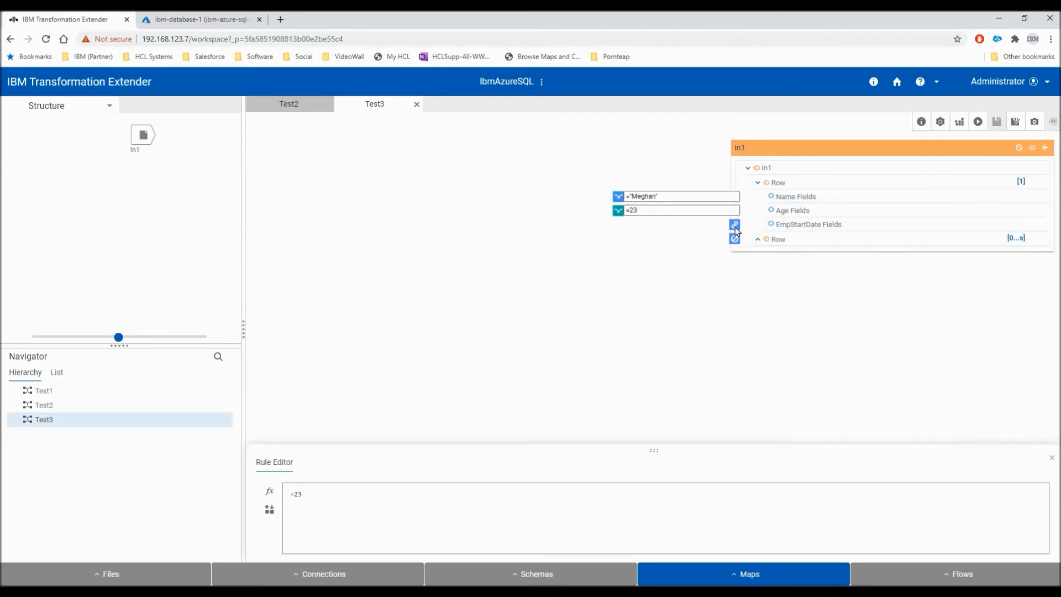
click(734, 224)
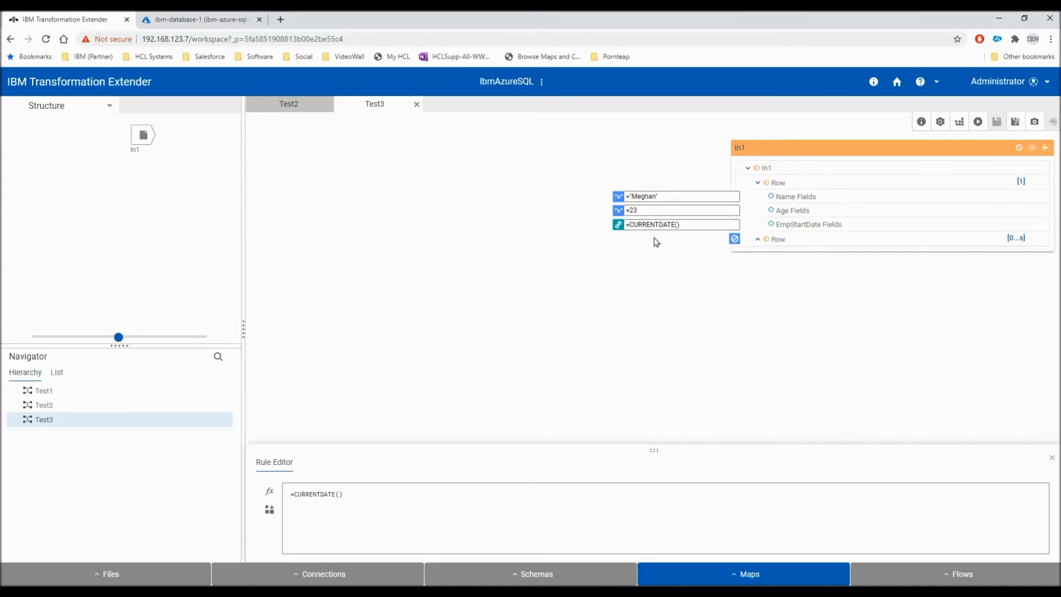
Step: Build and run the Test3 map, view the data of its In1 card, and close the data window
click(958, 123)
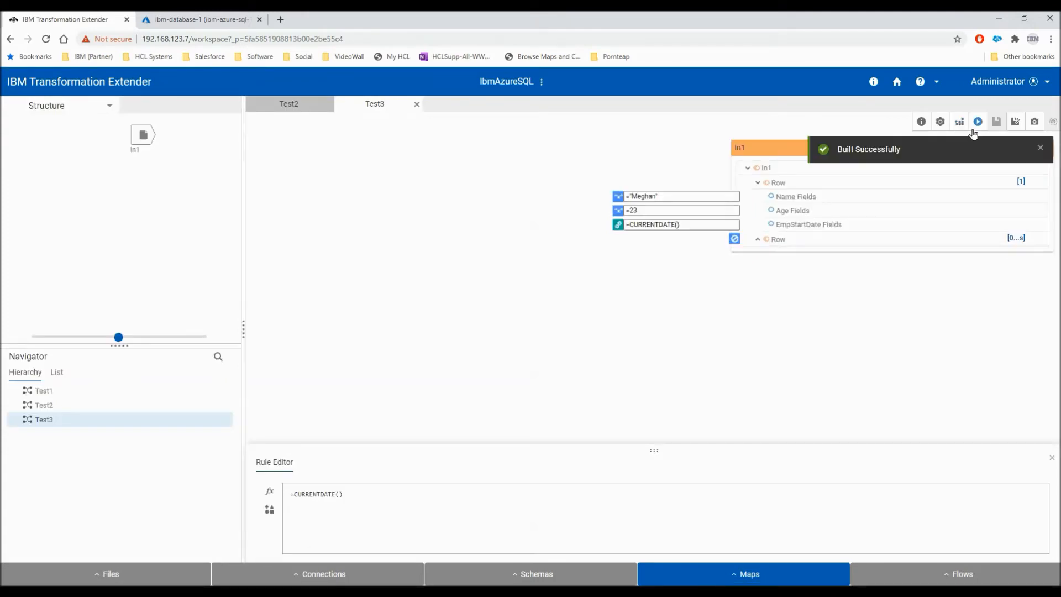
click(978, 123)
right_click(142, 144)
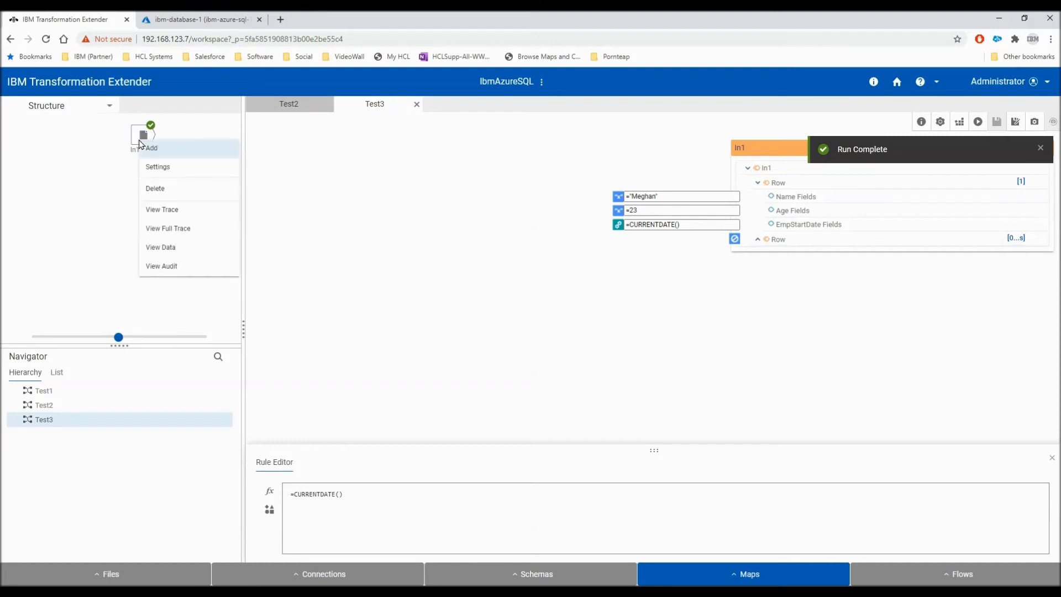
click(173, 247)
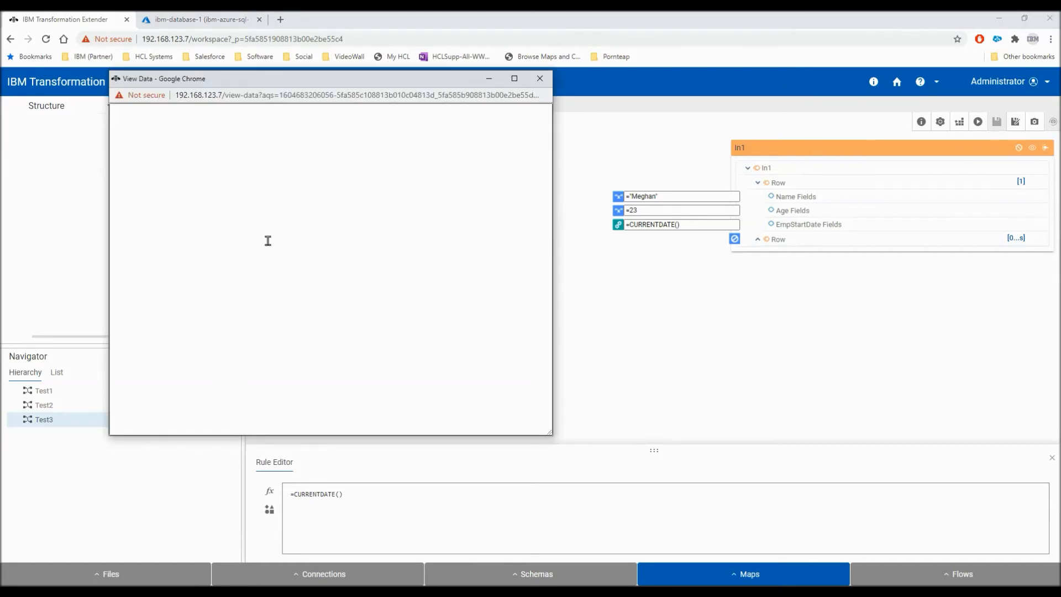
click(540, 78)
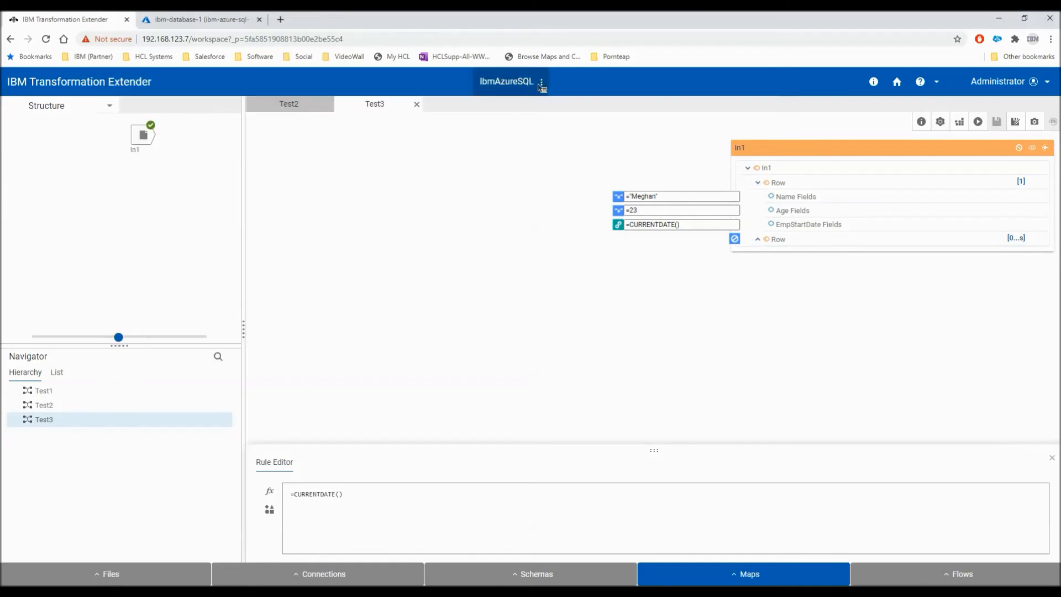
Step: Rerun the Test2 map and view Out1's data, and switch to the Azure query editor to rerun "select * from Test1"
click(295, 106)
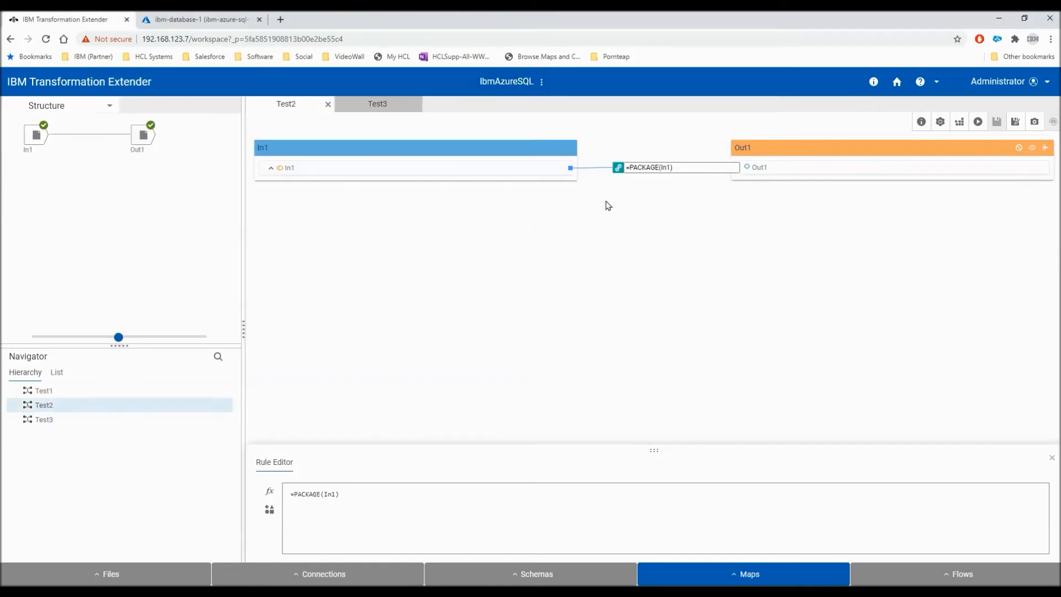
click(979, 122)
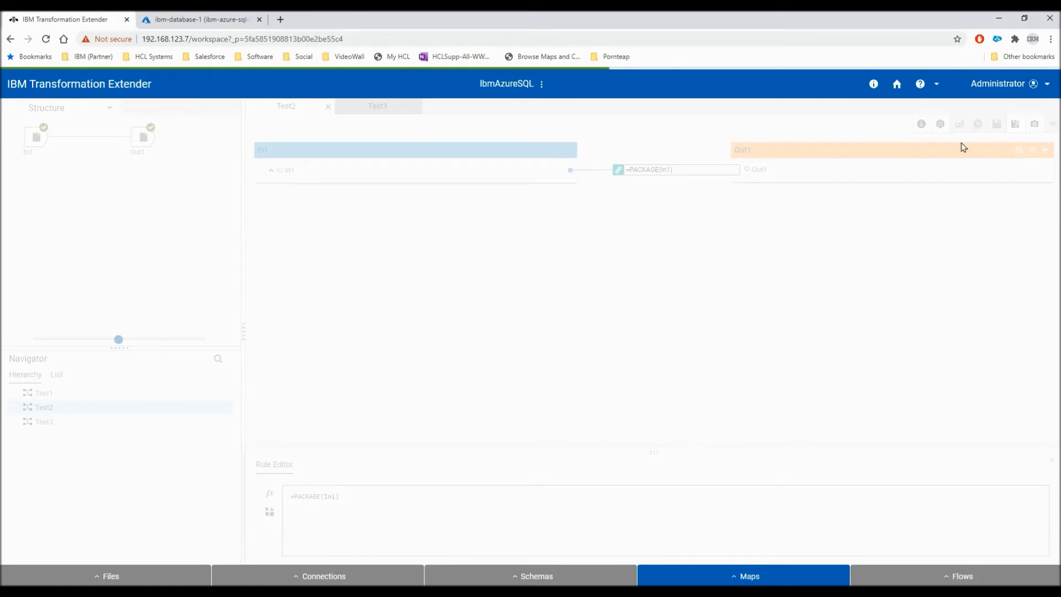
right_click(147, 140)
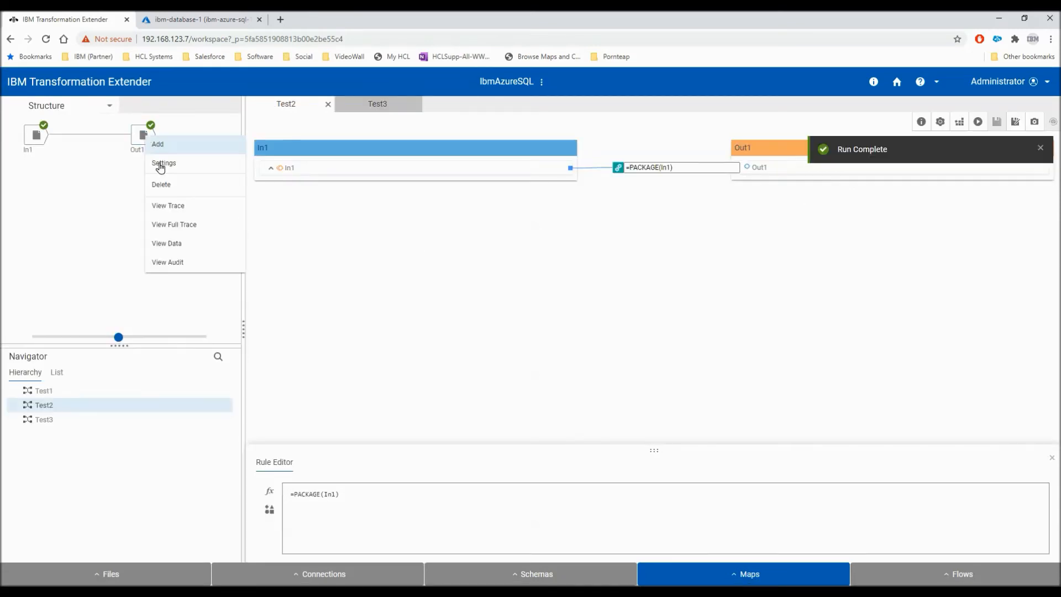
click(183, 243)
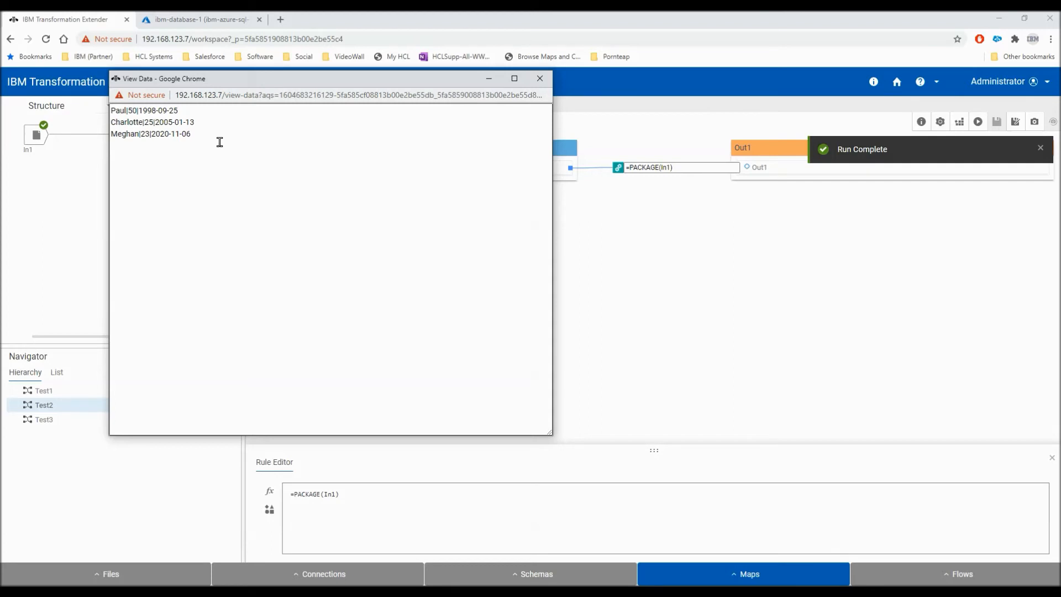
click(216, 19)
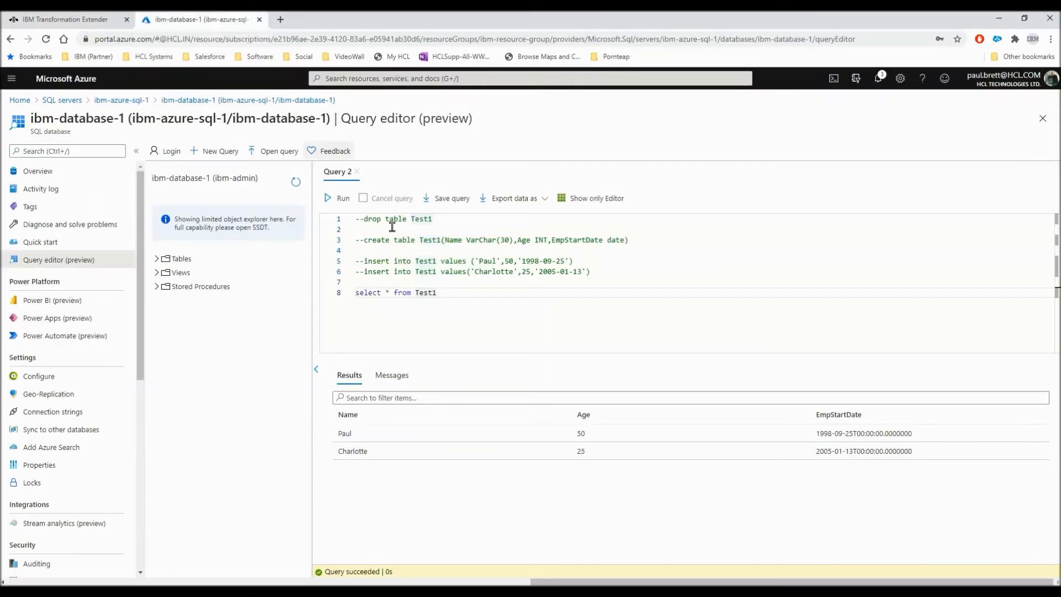
click(335, 198)
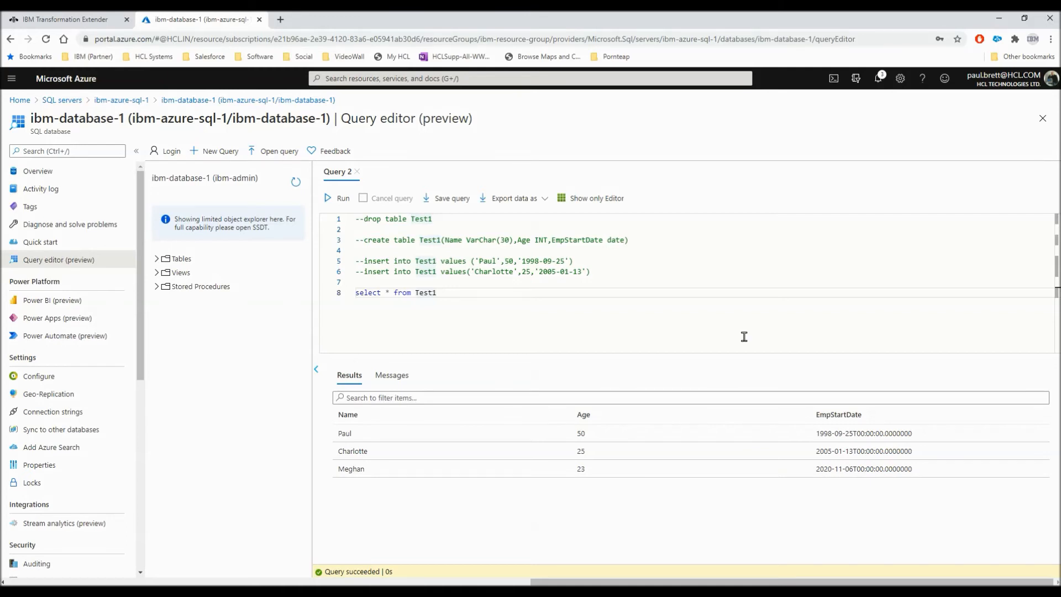
Step: Switch back to the IBM Transformation Extender web interface, close the Test3 and Test2 maps, and log out from the home page
click(69, 19)
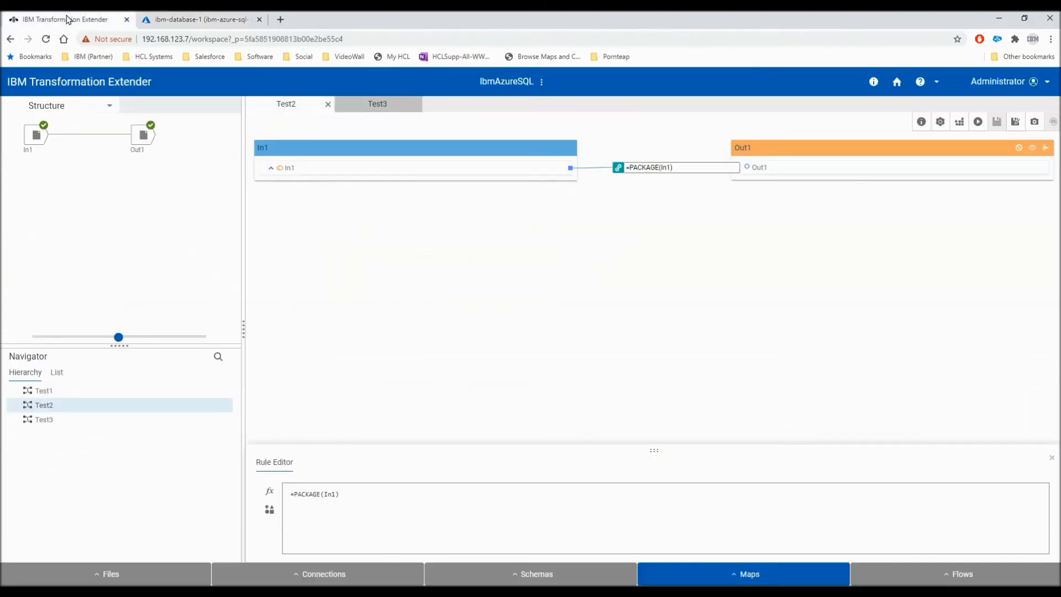
click(417, 106)
click(417, 106)
click(327, 106)
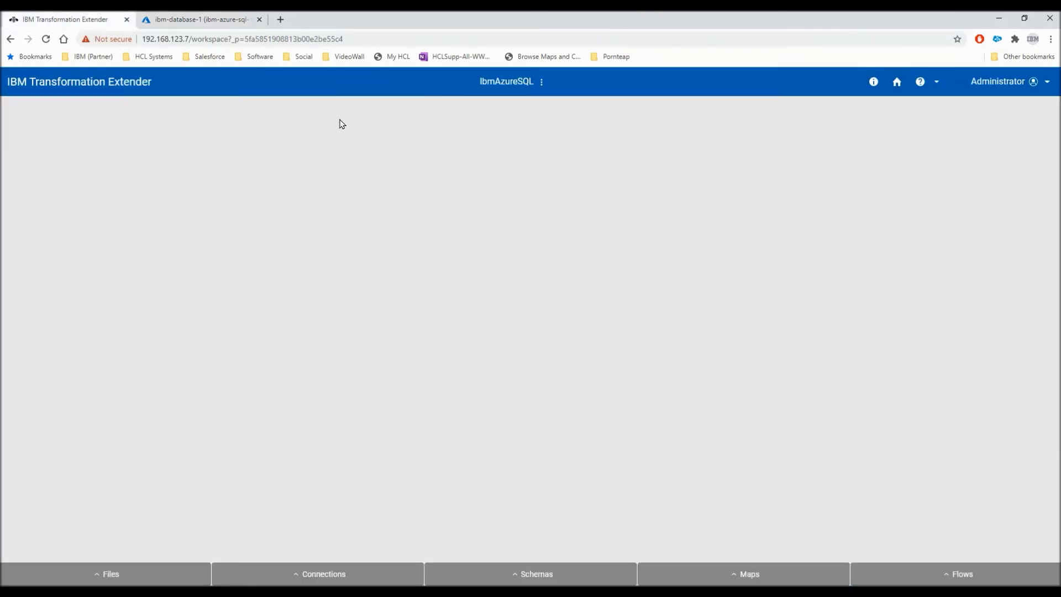
click(897, 82)
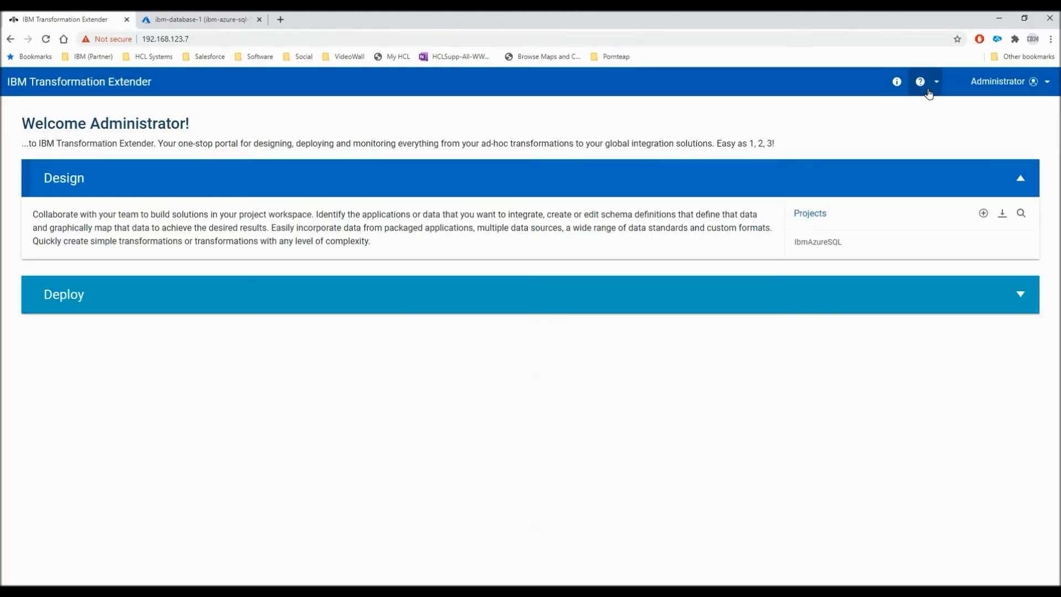
click(1043, 83)
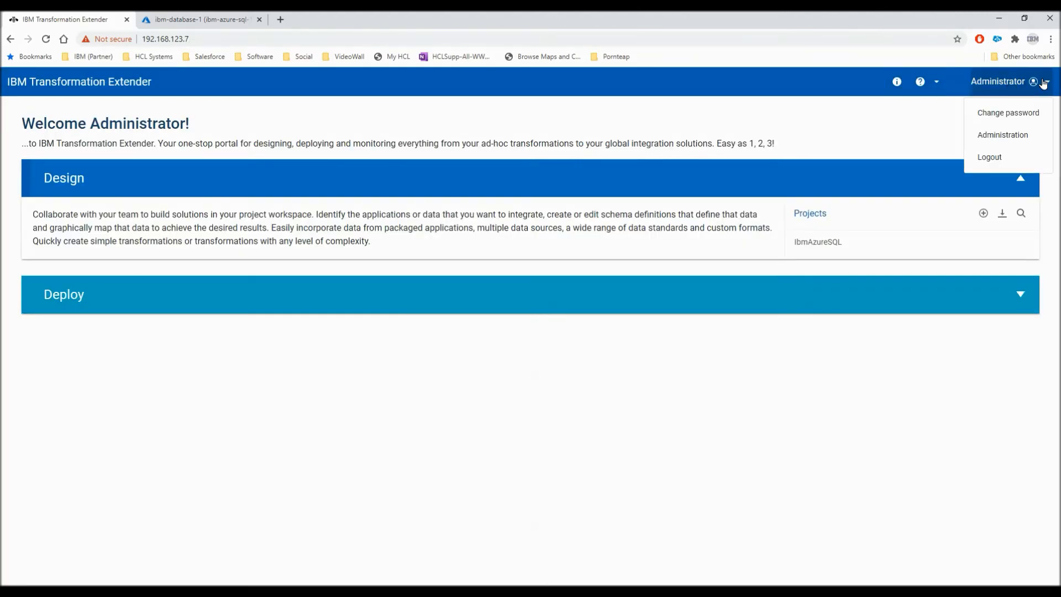
click(998, 157)
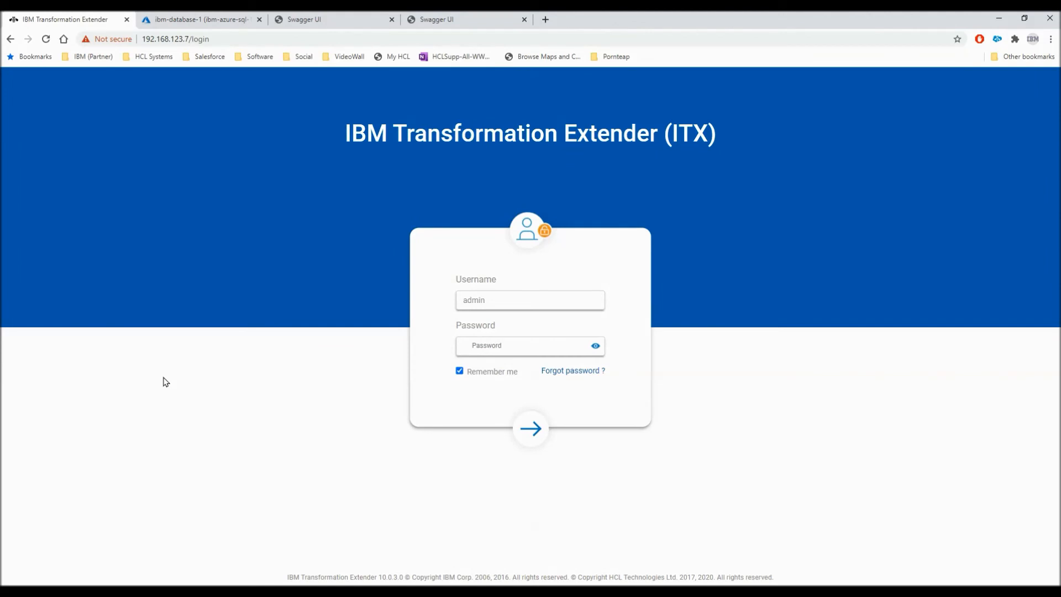
Step: Reload the Swagger UI page of IBM Transformation Extender endpoints, and log back in to the web interface as admin with the account password
click(442, 21)
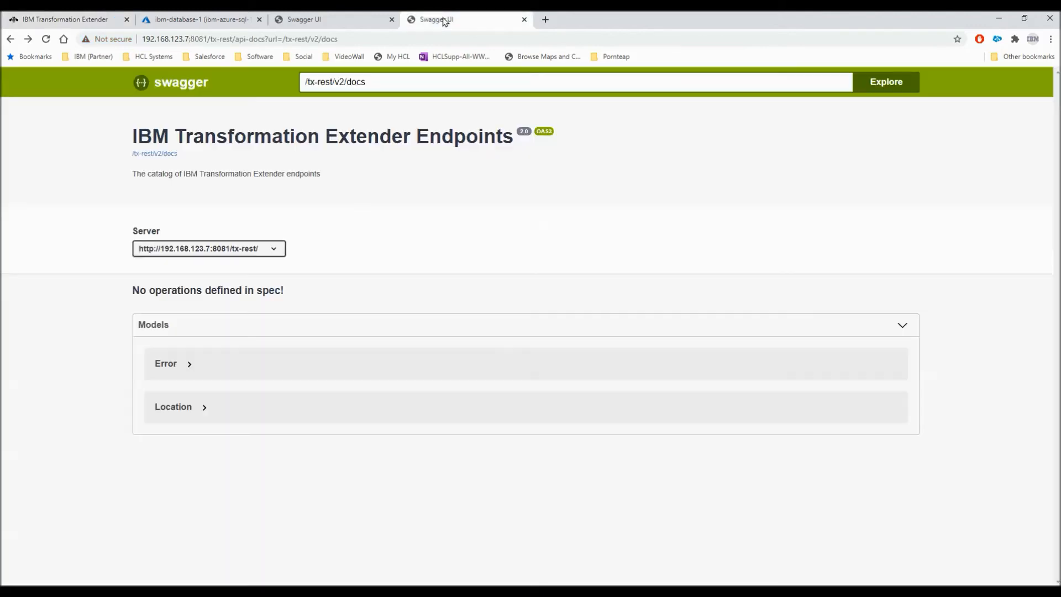
click(46, 40)
click(84, 23)
click(526, 347)
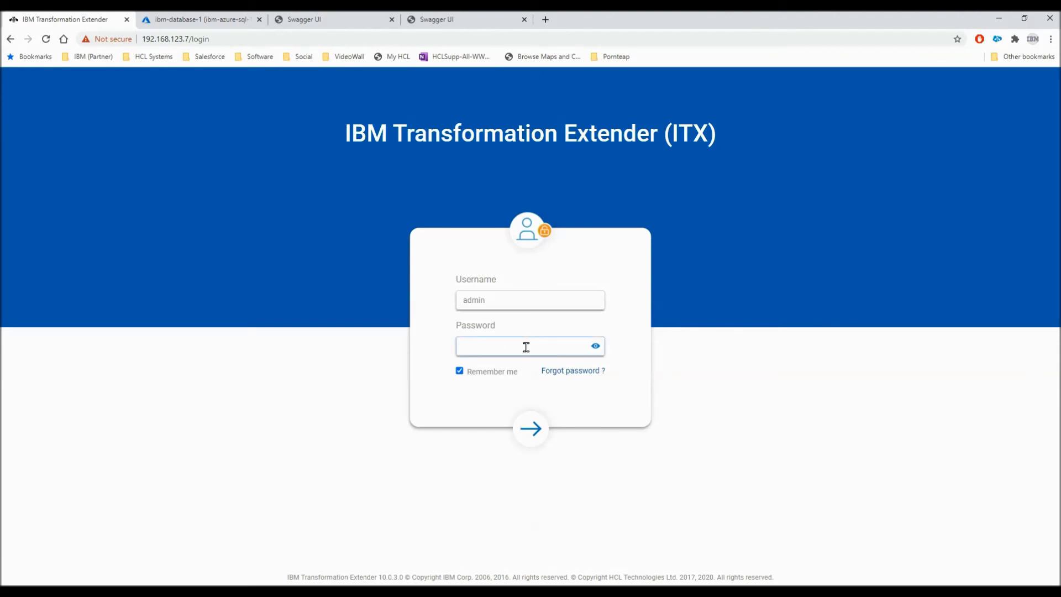
key(Return)
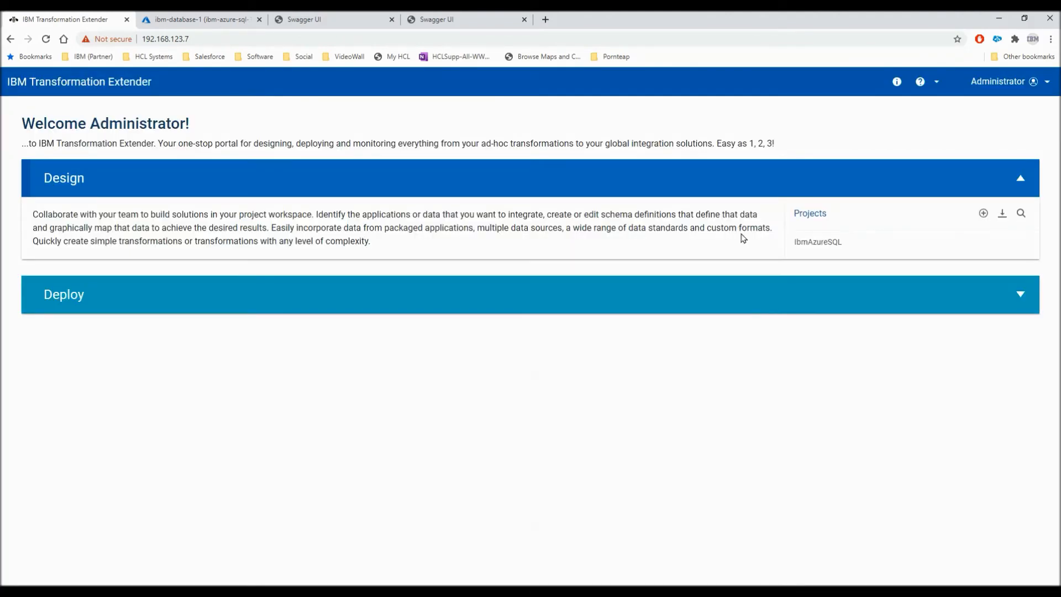
Step: Open the IbmAzureSQL project and its Test2 map
click(801, 243)
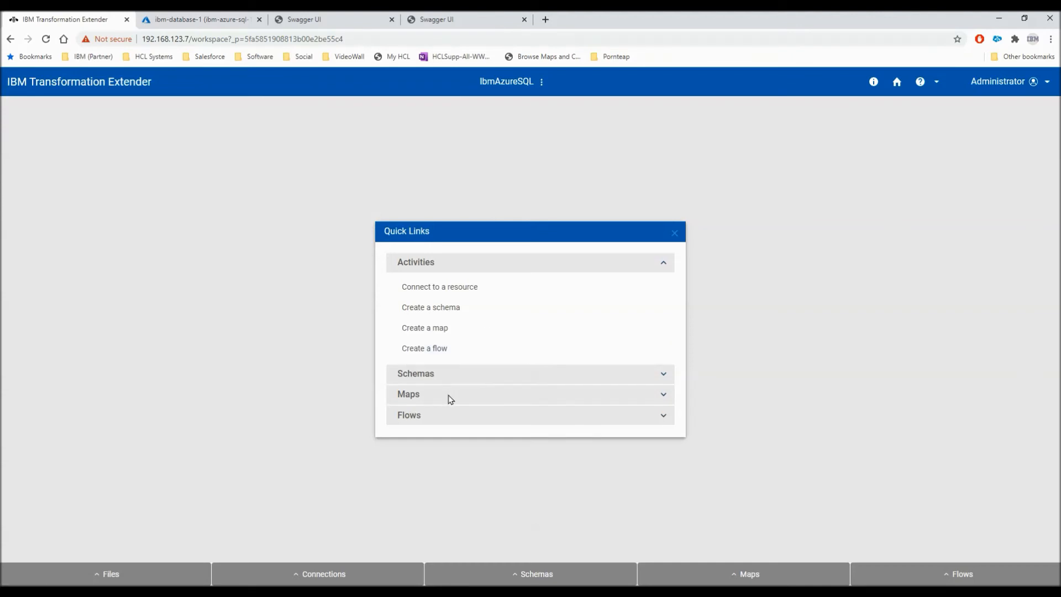
click(743, 575)
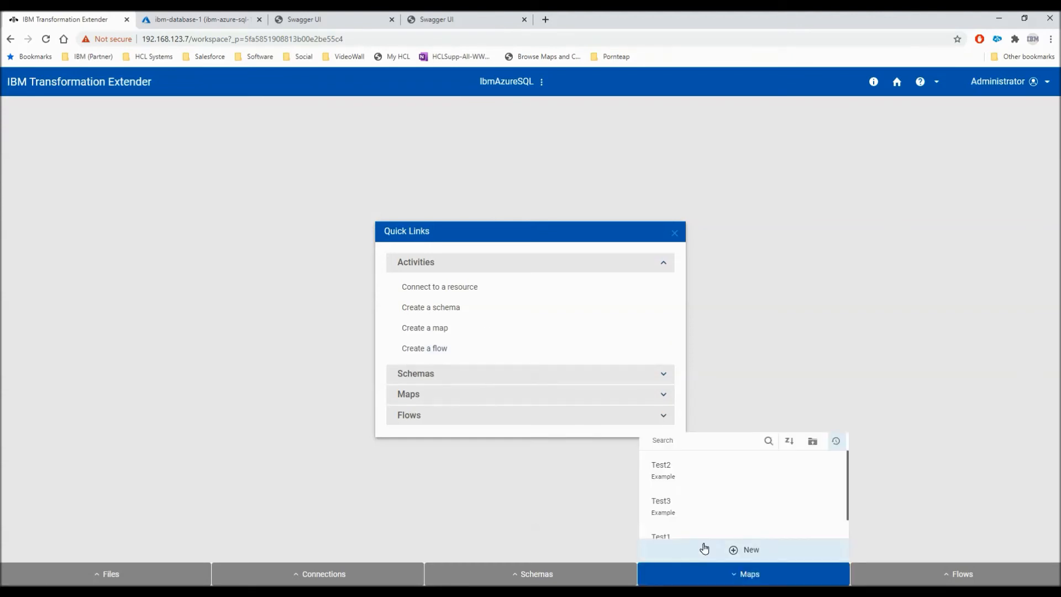
click(675, 475)
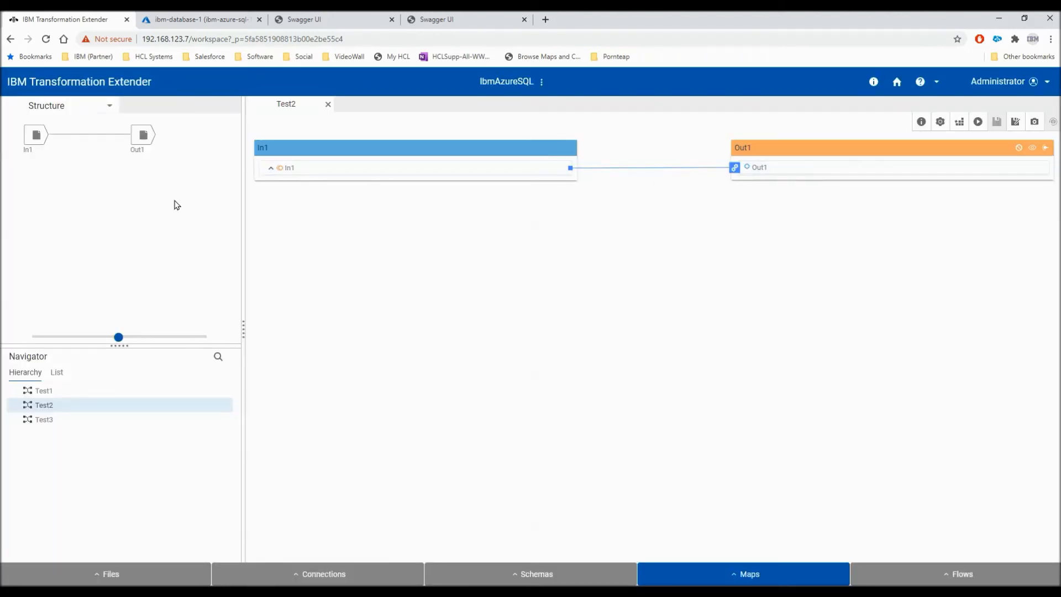
Step: Enable REST Output in the action properties of Test2's output Out1, and save the map
right_click(145, 134)
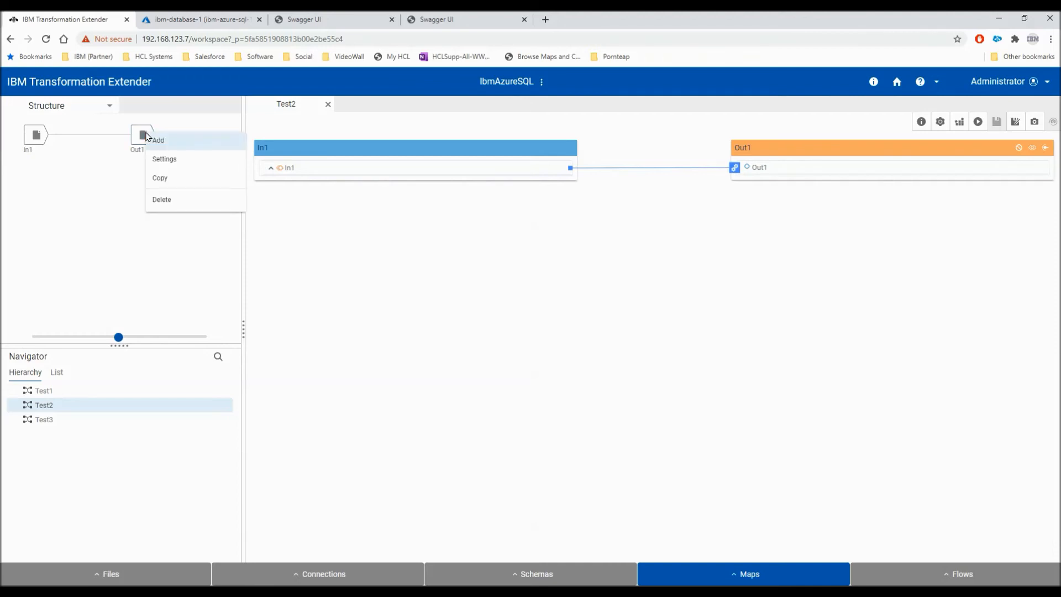
click(164, 159)
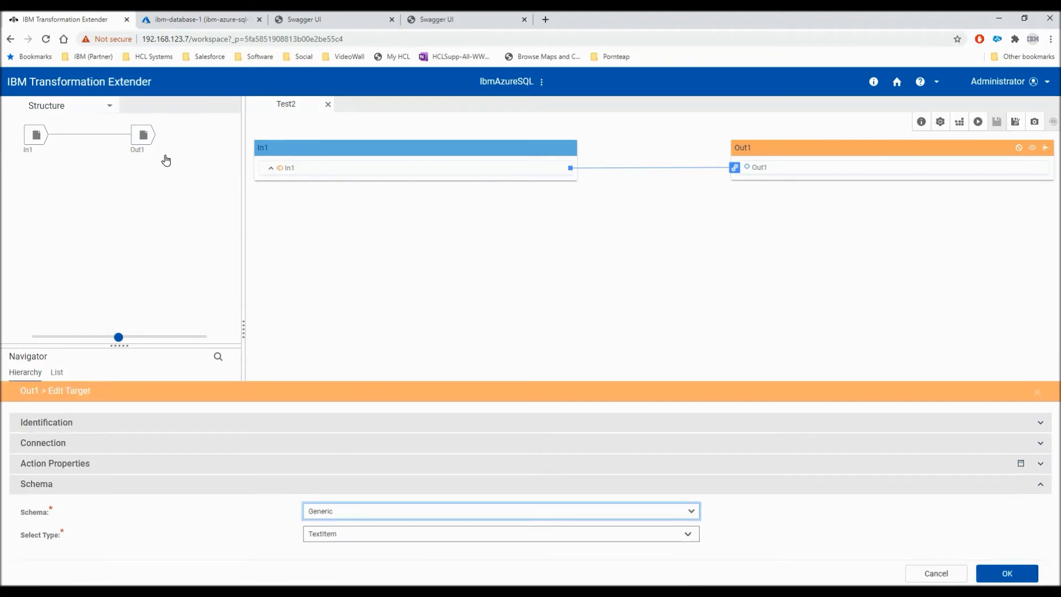
click(107, 465)
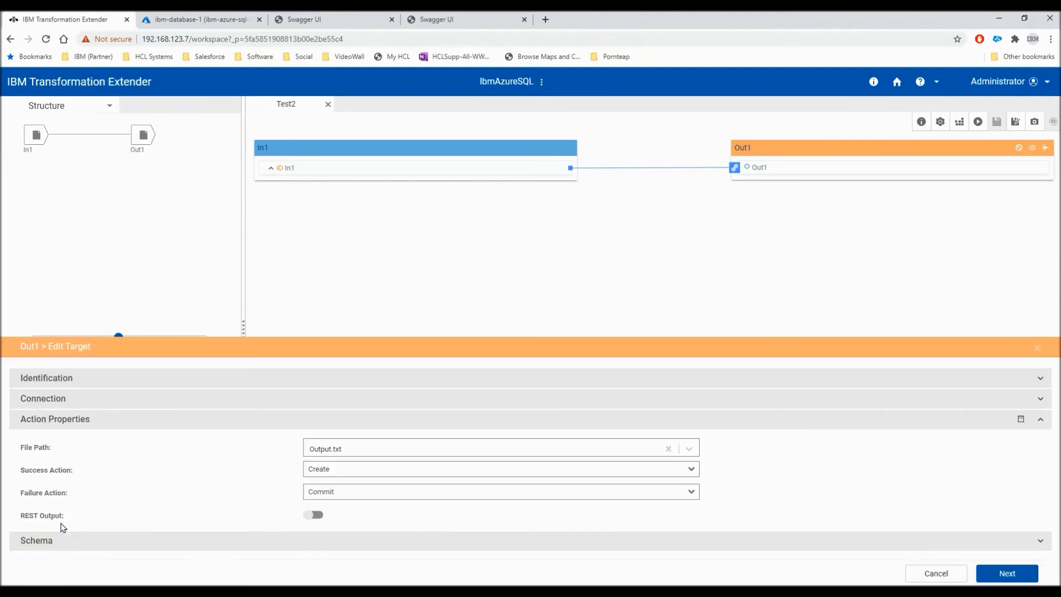
click(316, 515)
click(1006, 574)
click(1006, 574)
click(997, 122)
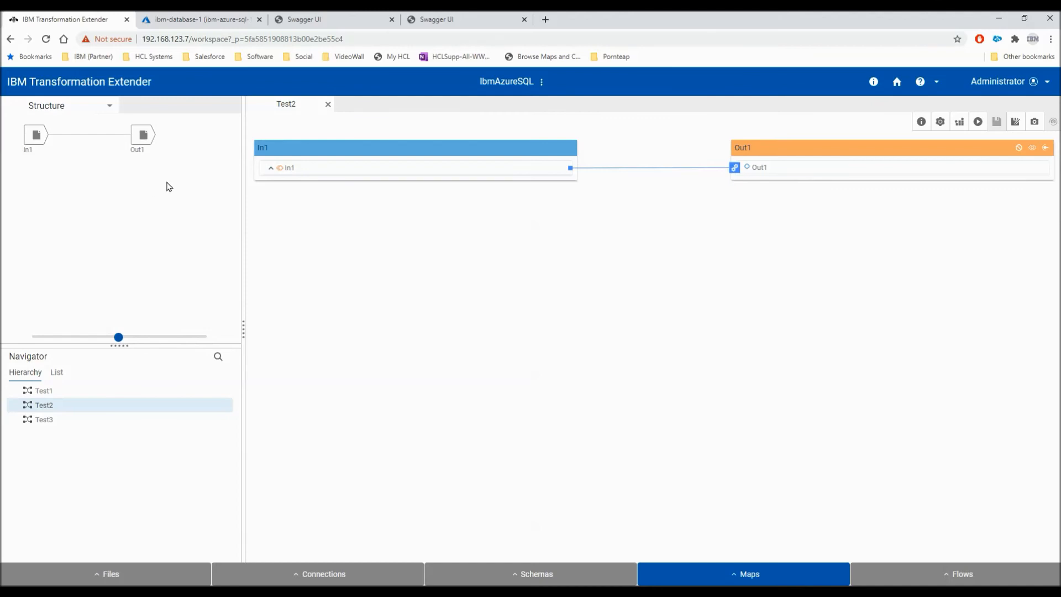
Step: Add a deployment package named Package1 for the IbmAzureSQL project, containing only the Test2 map
click(897, 83)
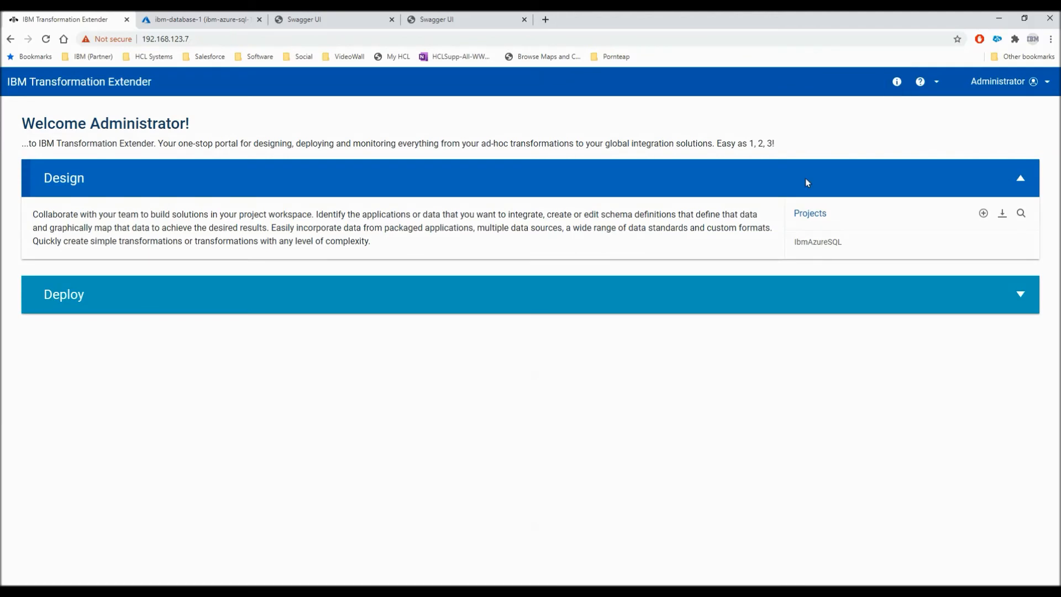
click(687, 301)
click(818, 327)
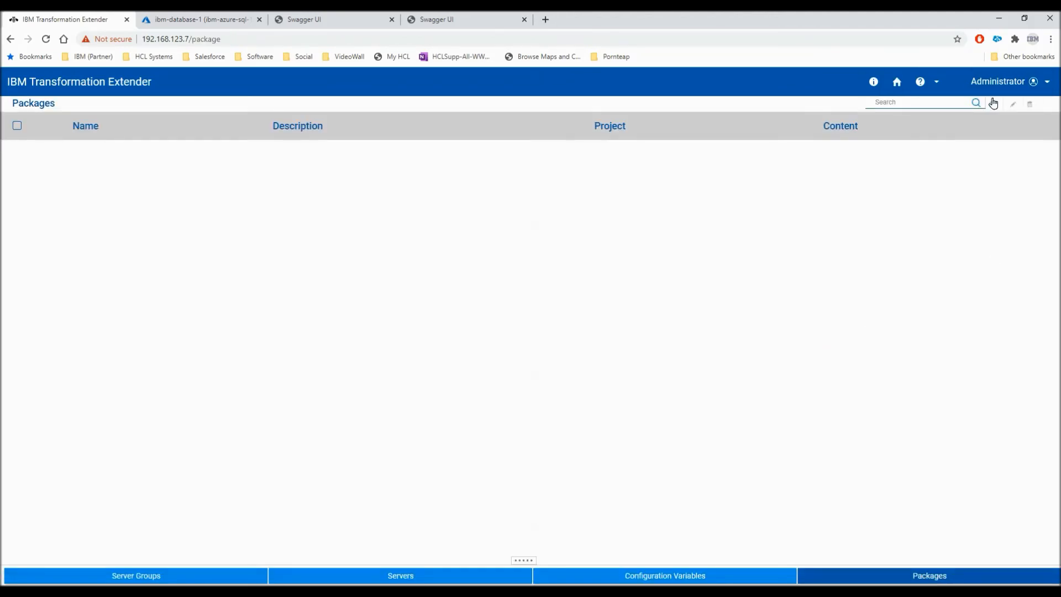
click(993, 105)
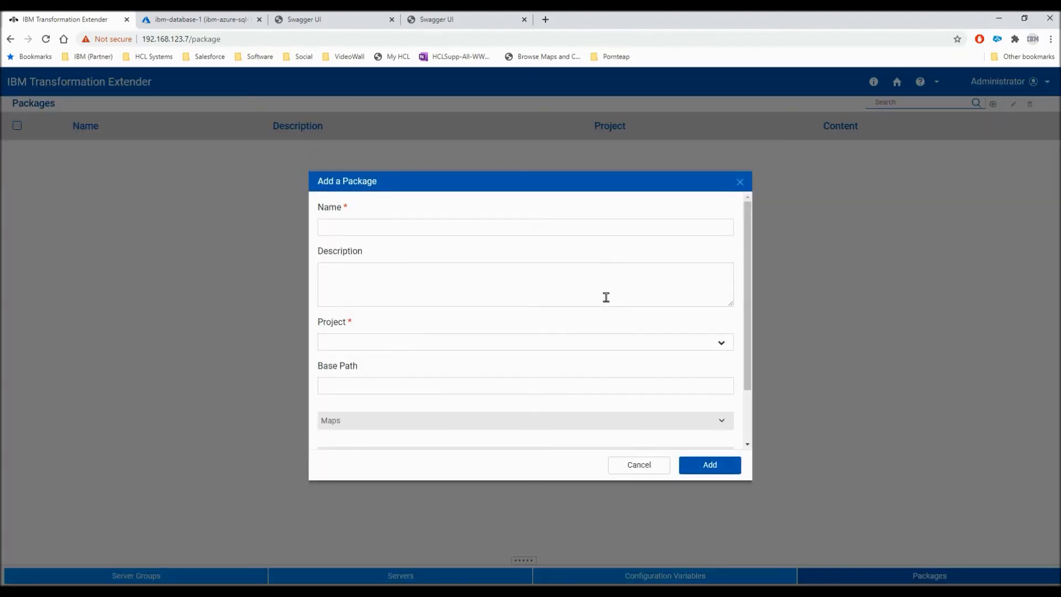
click(550, 229)
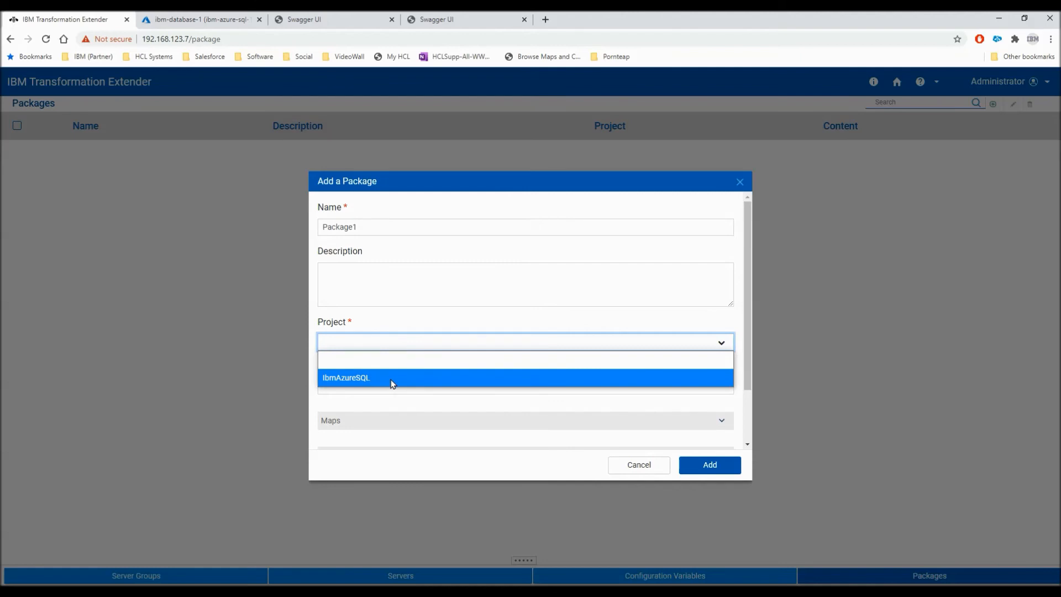
click(391, 381)
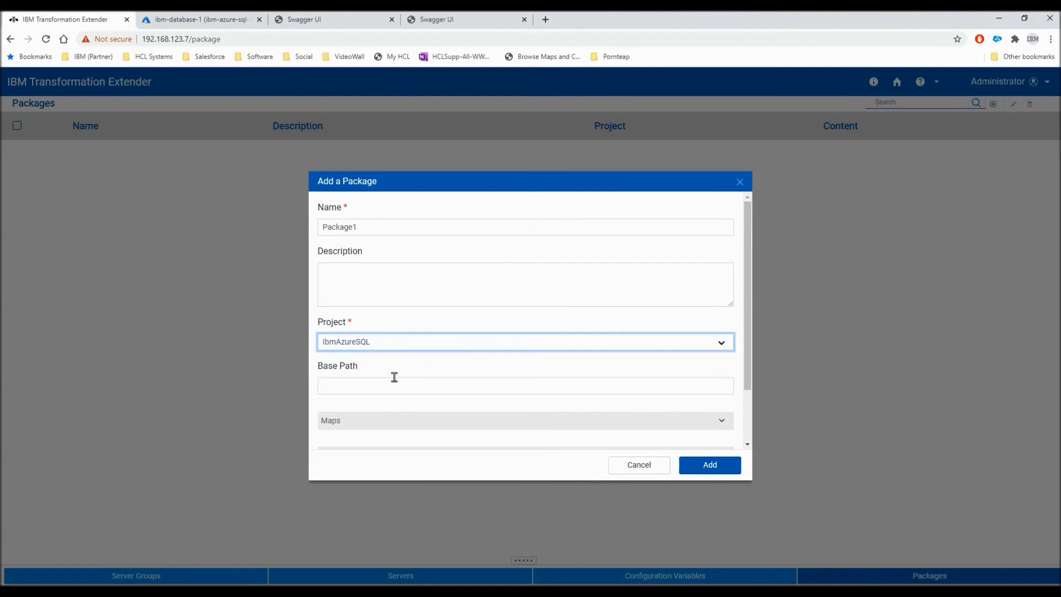
click(355, 421)
scroll(430, 392, down, 3)
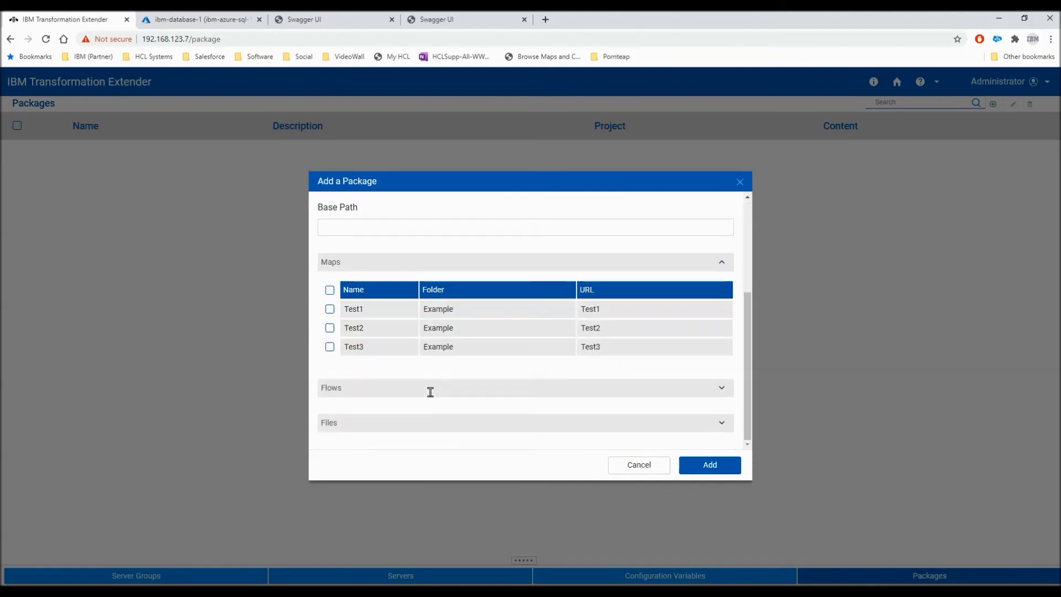
click(329, 328)
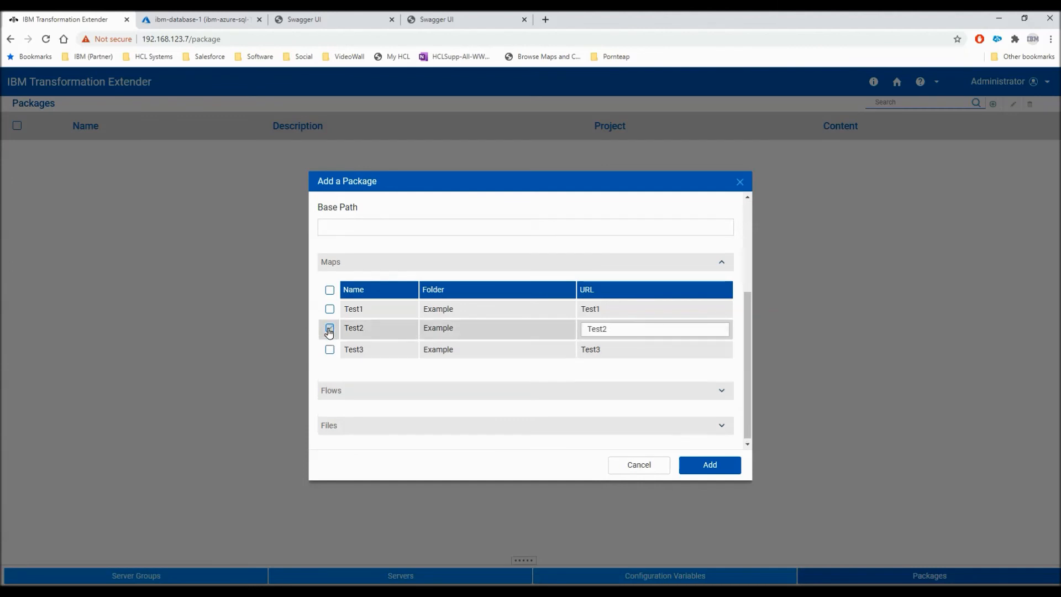
click(709, 469)
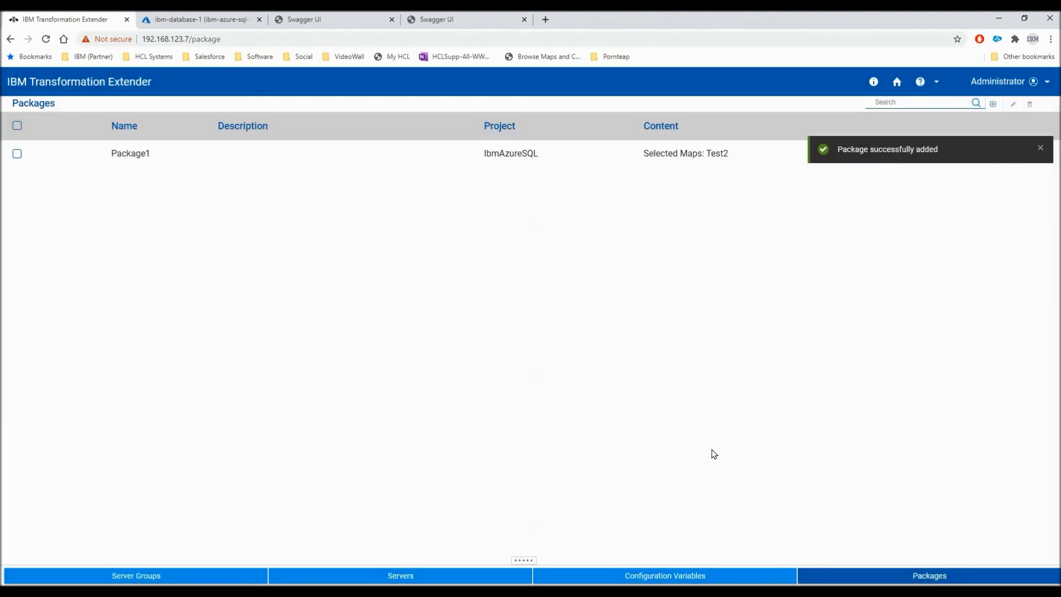
Step: Deploy Package1 to the LocalRestAPI server from the home page, and close the deployment dialog
click(896, 83)
click(702, 297)
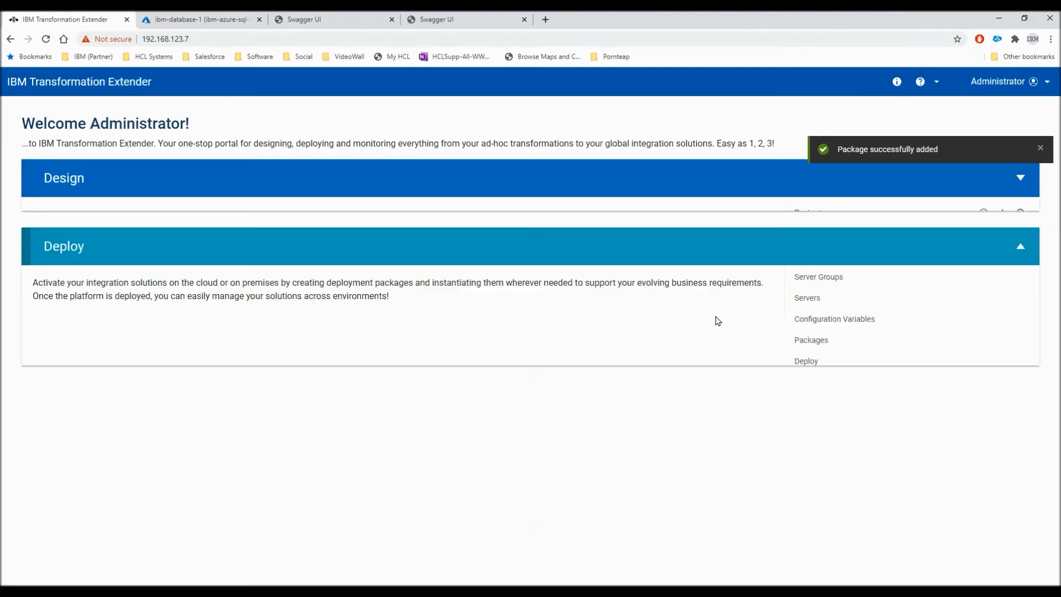
click(797, 349)
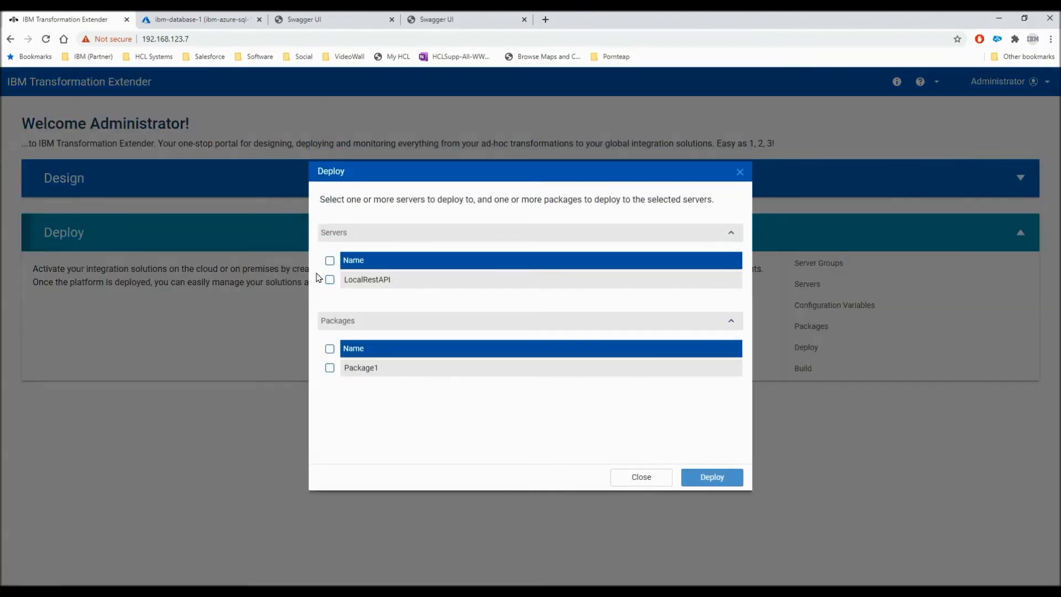
click(330, 280)
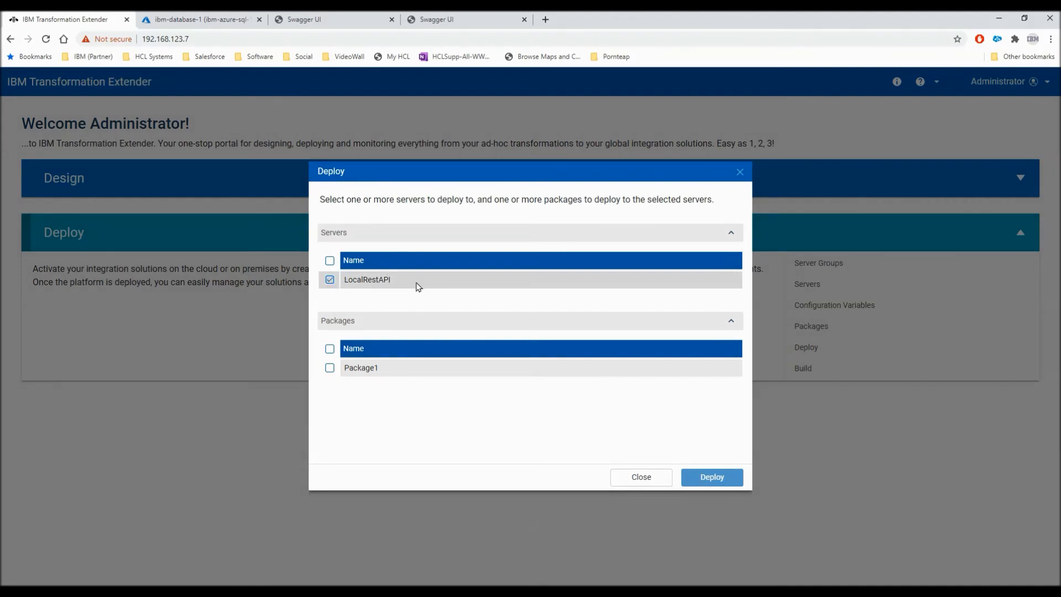
click(330, 367)
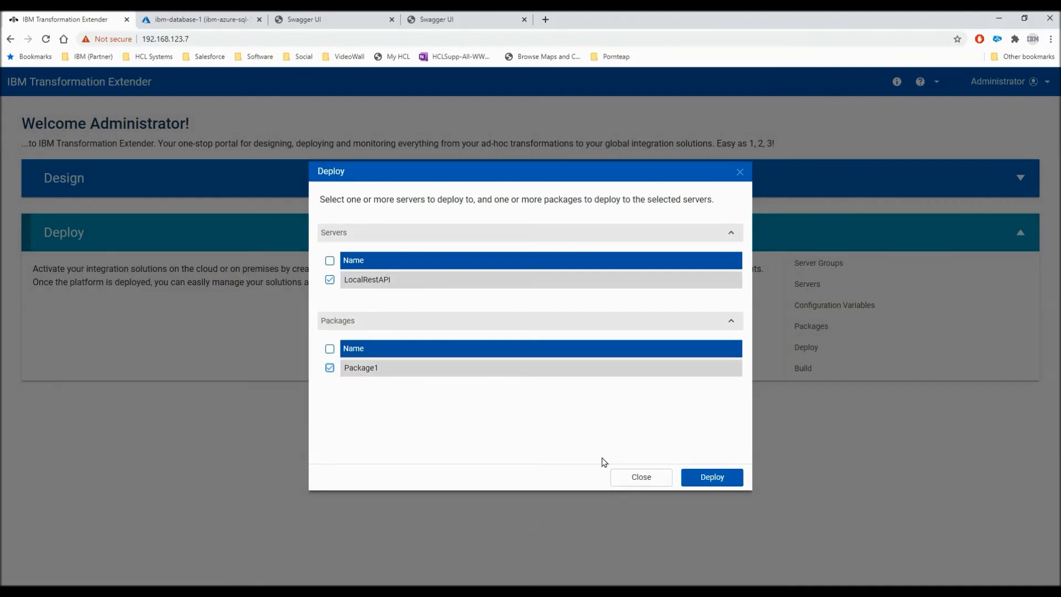
click(712, 477)
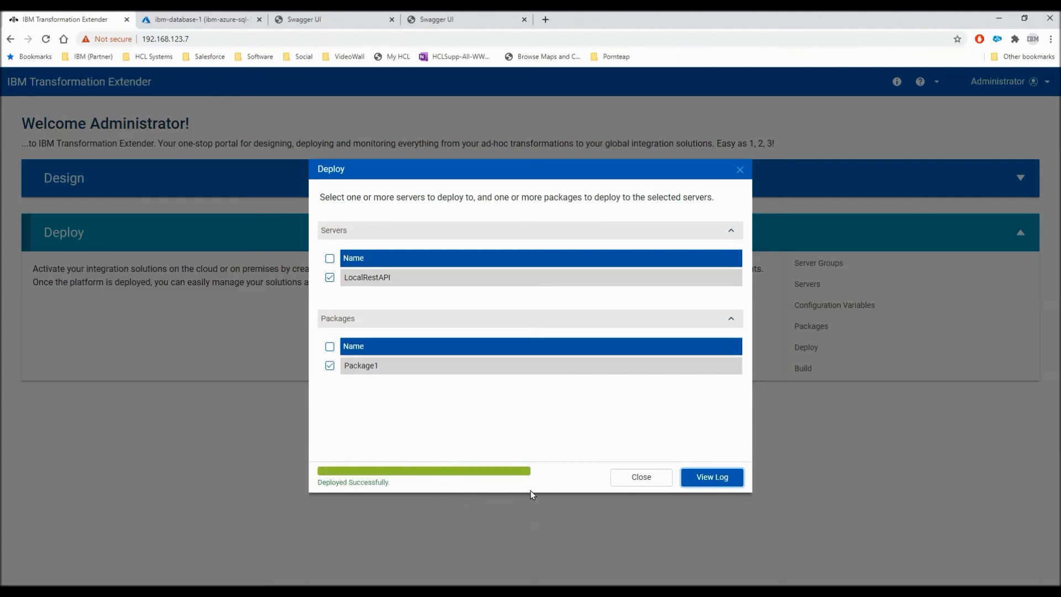
click(640, 479)
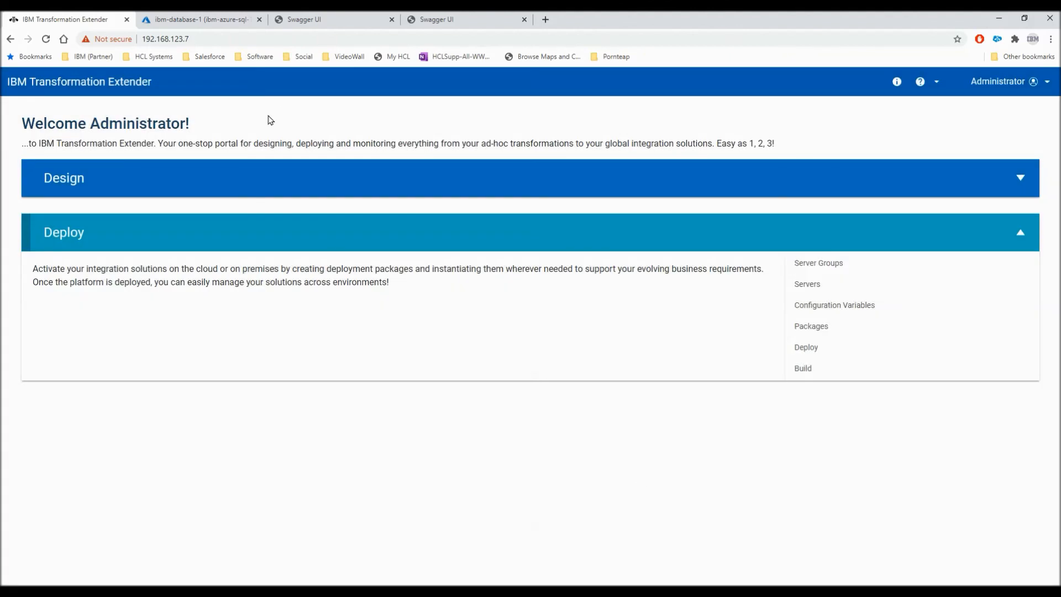
Step: Switch to the Swagger UI page of IBM Transformation Extender endpoints, reload it, and execute PUT /v2/run/Test2 with an empty request body
click(459, 21)
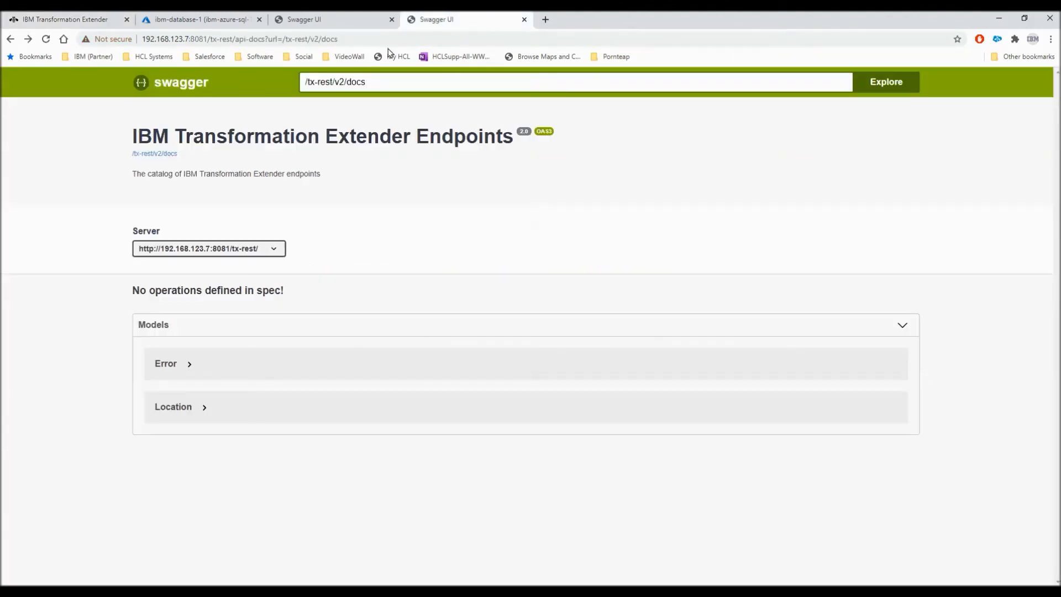
click(46, 39)
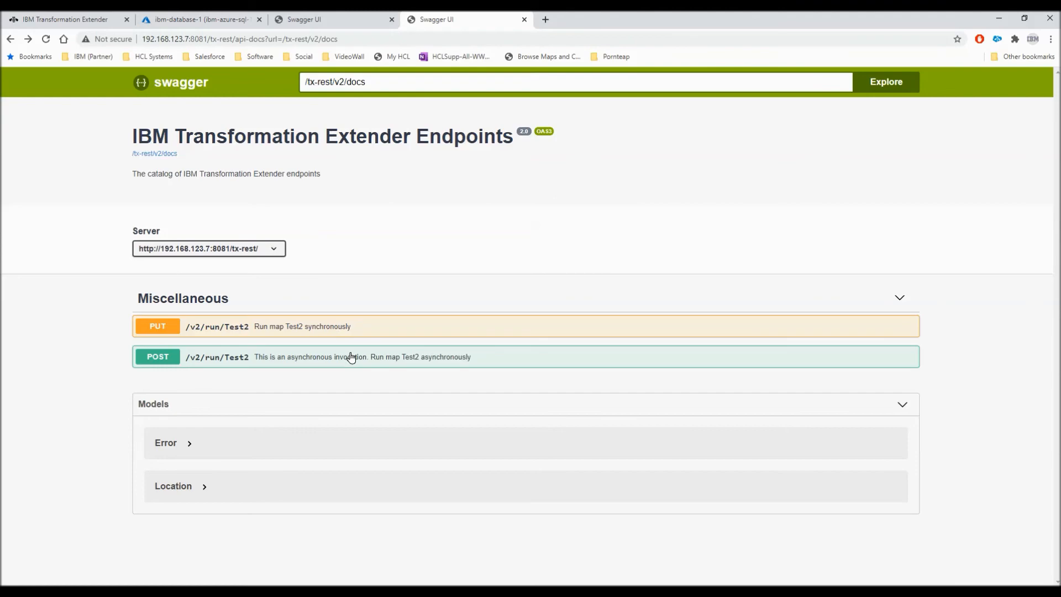
click(310, 329)
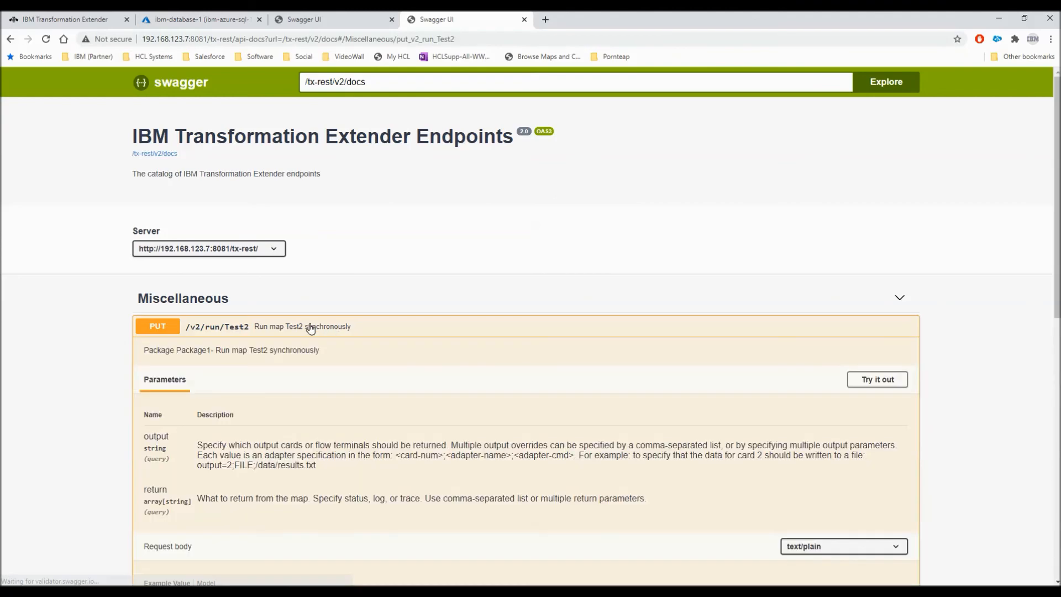
scroll(367, 199, down, 1)
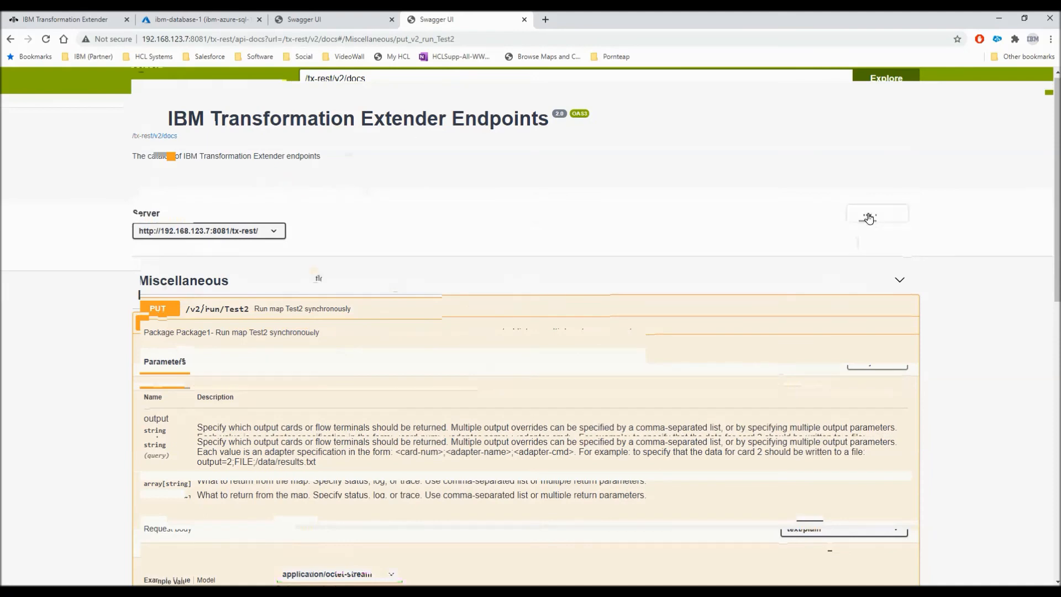
click(868, 218)
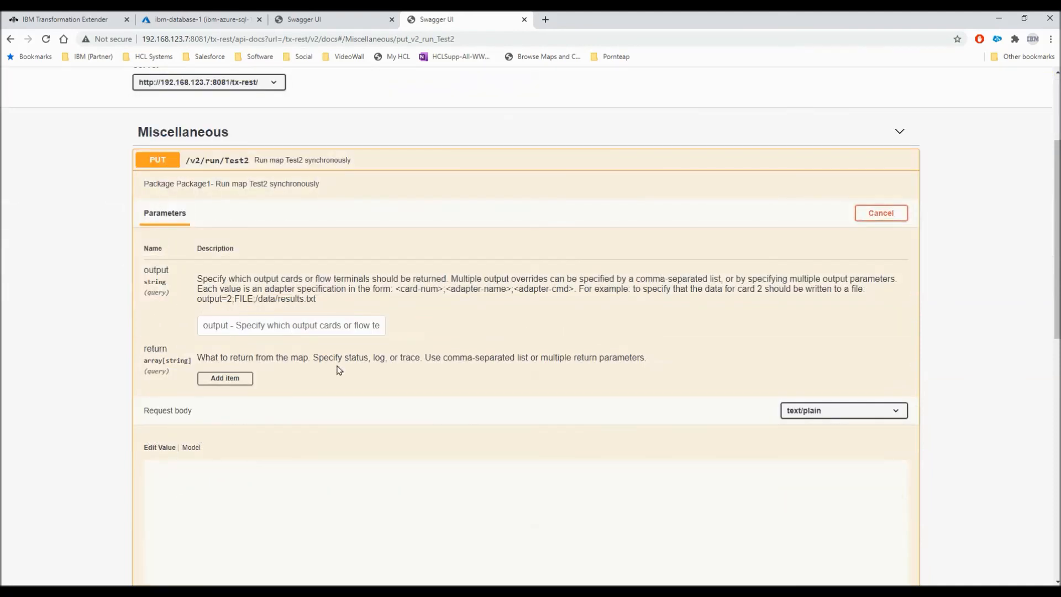
scroll(337, 348, down, 2)
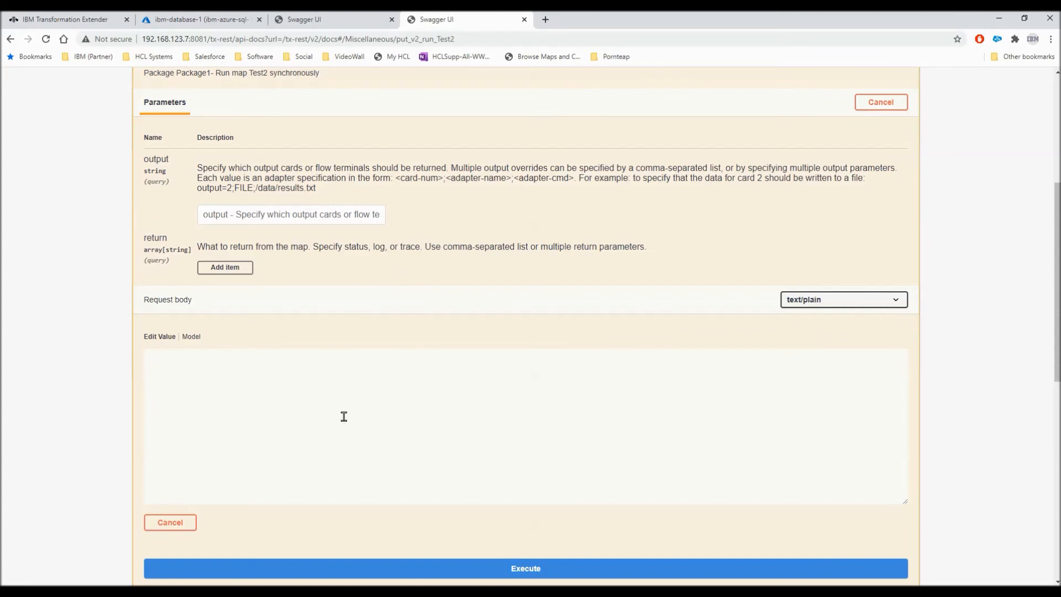
scroll(354, 398, down, 2)
click(529, 461)
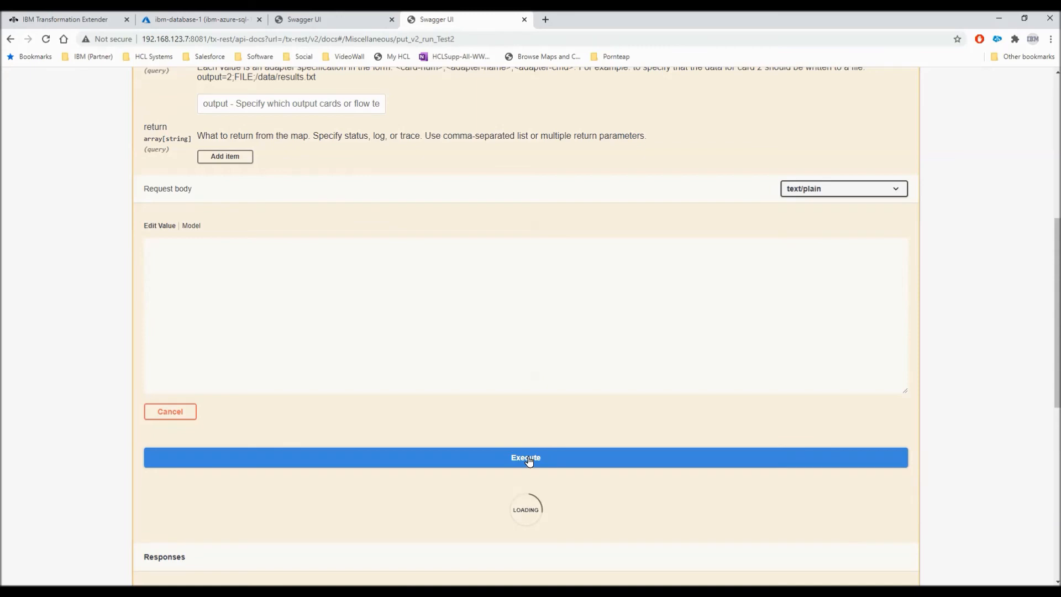
Step: Copy the generated curl command from the responses of the PUT /v2/run/Test2 request
scroll(528, 461, down, 8)
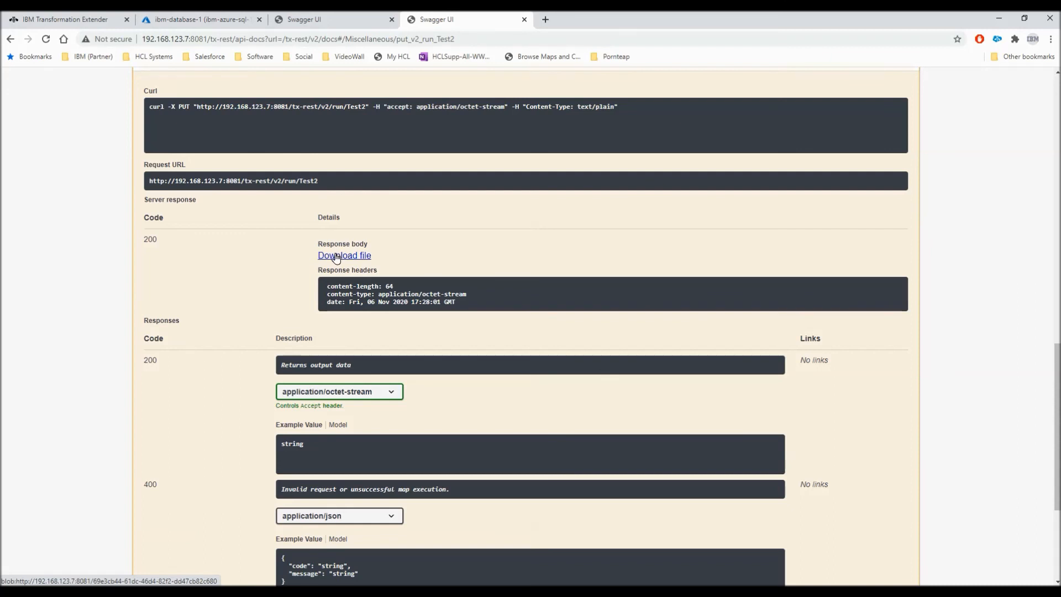
scroll(336, 257, up, 1)
triple_click(298, 176)
key(ctrl+c)
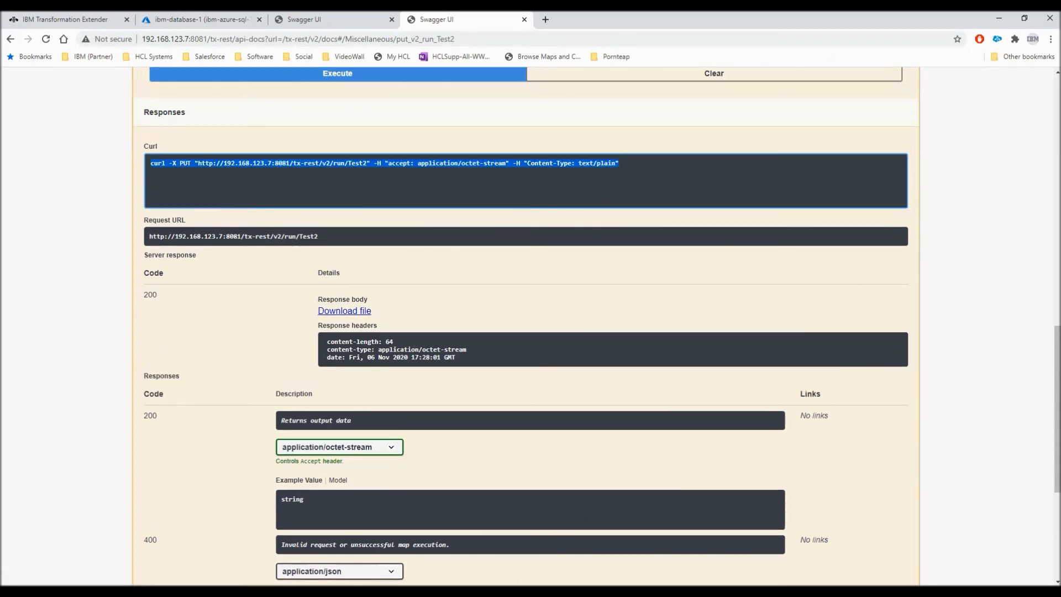
Step: Switch to the Command Prompt, run the copied curl PUT command for Test2, and highlight the returned records
click(528, 591)
click(628, 350)
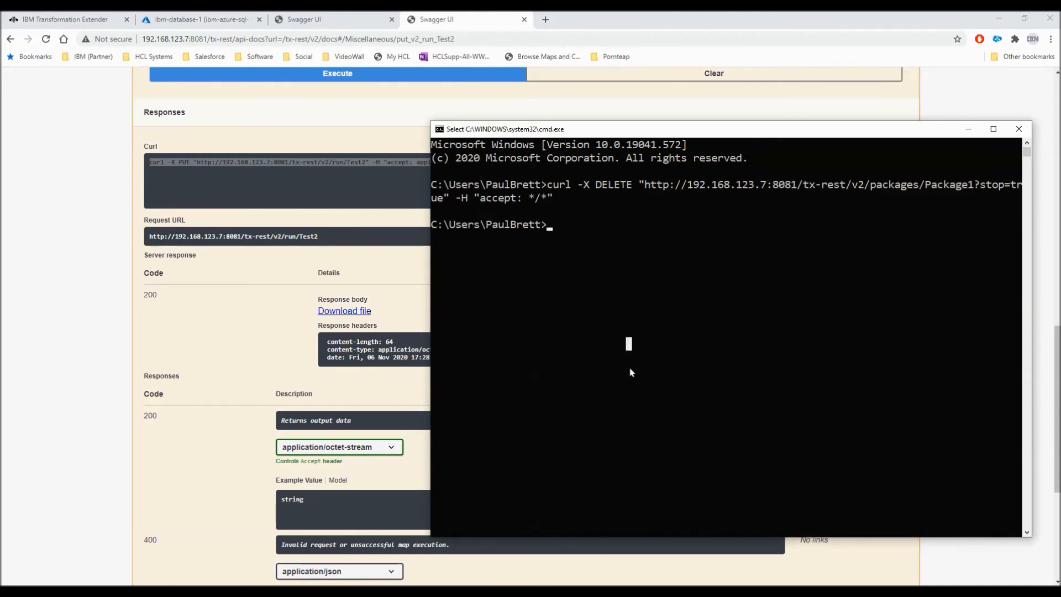
right_click(630, 370)
right_click(639, 359)
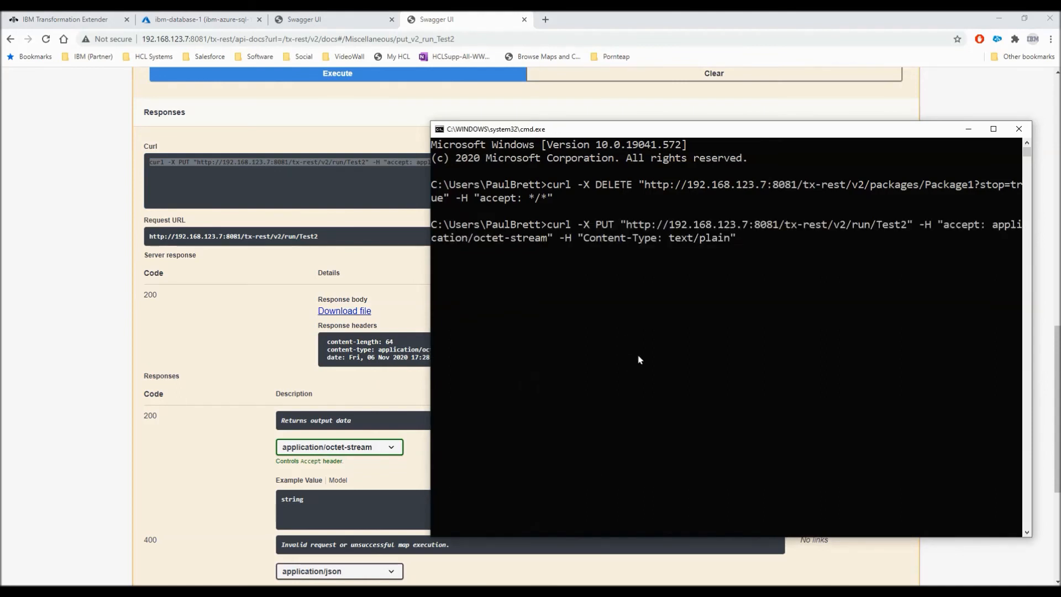
key(Return)
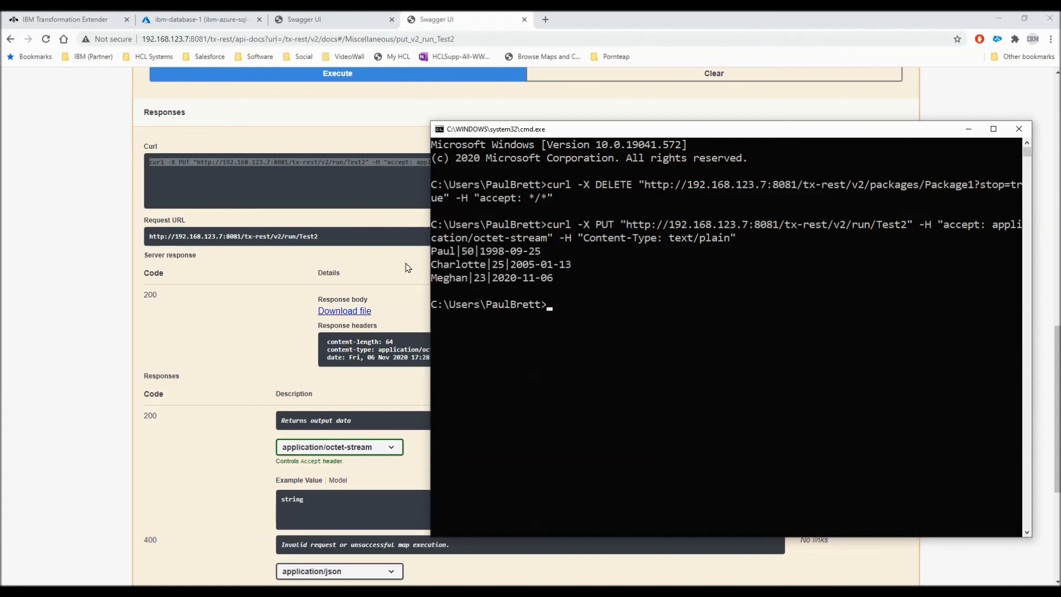
drag(434, 253, 581, 279)
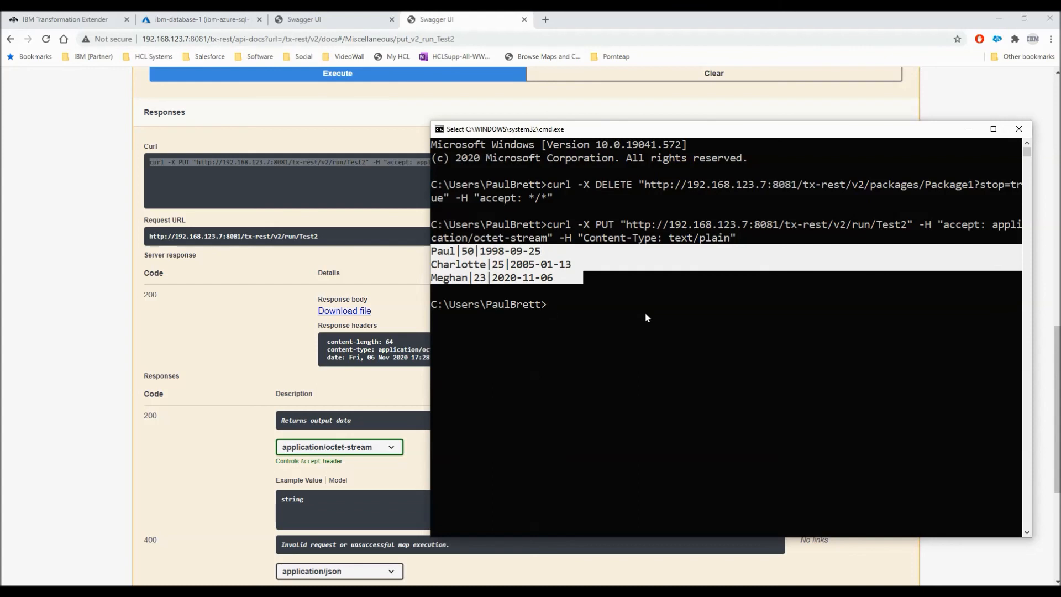